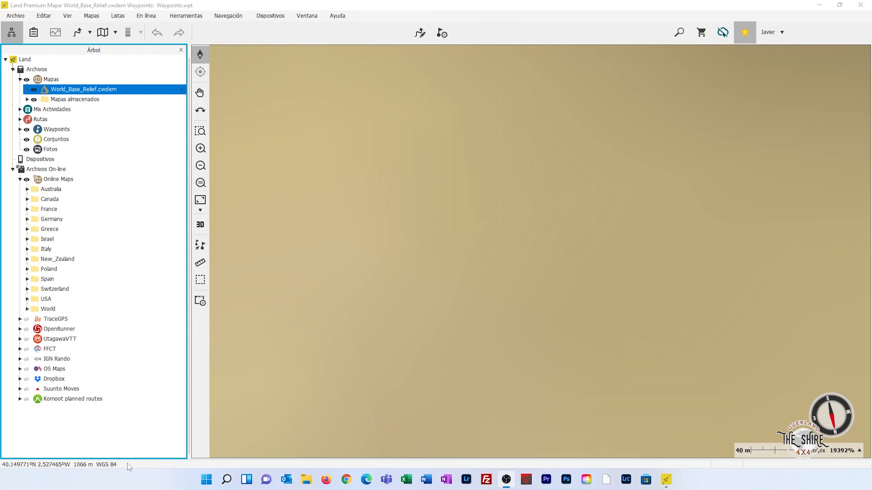
# Step: Open World_Base_Relief.cwdem and World_Base_Map.cosm from the World folder of the online maps
pyautogui.click(8, 34)
pyautogui.click(8, 33)
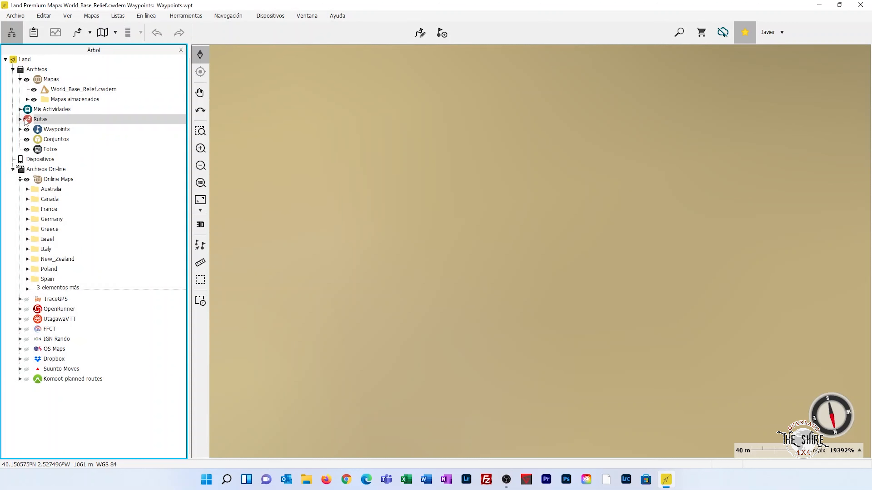
pyautogui.click(36, 289)
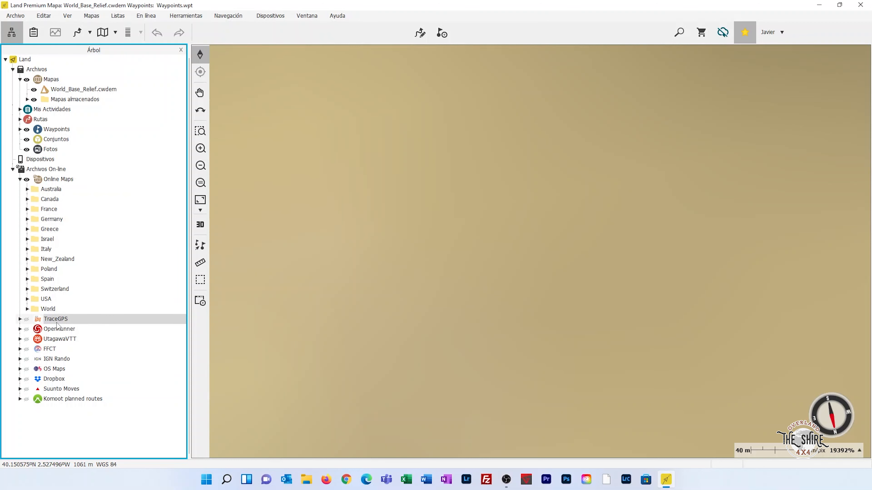
pyautogui.click(27, 309)
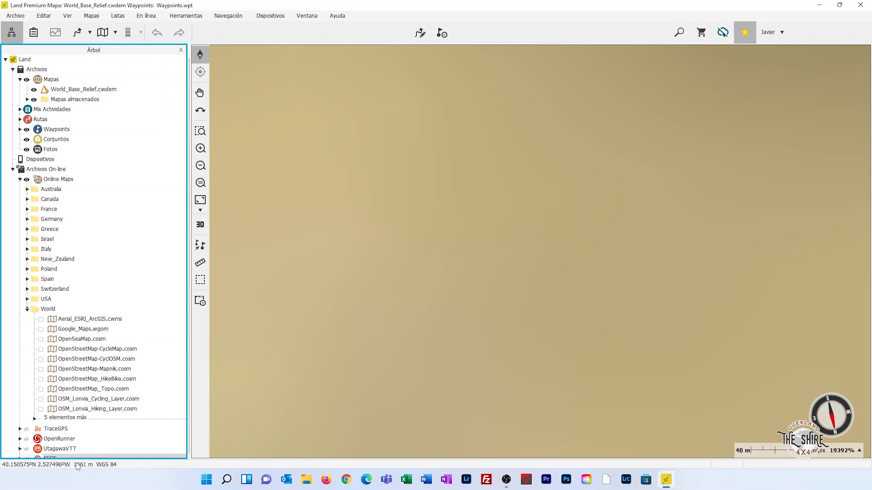
pyautogui.click(35, 418)
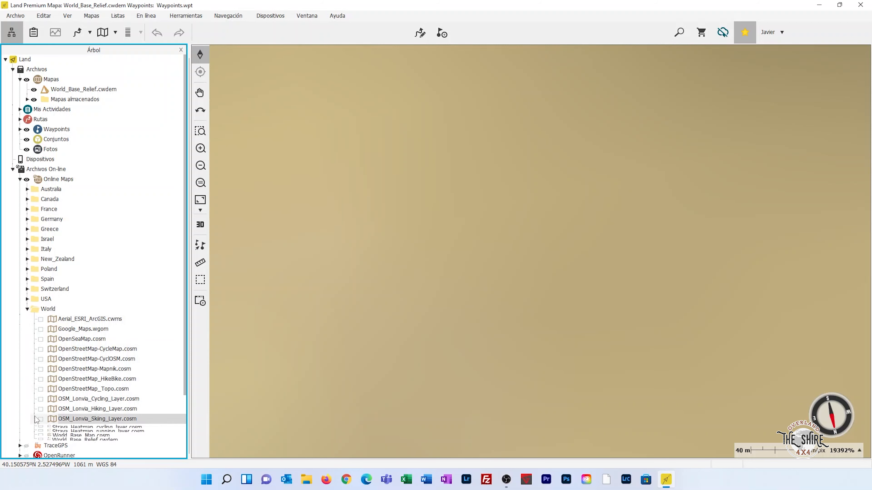
pyautogui.scroll(-2, 37, 420)
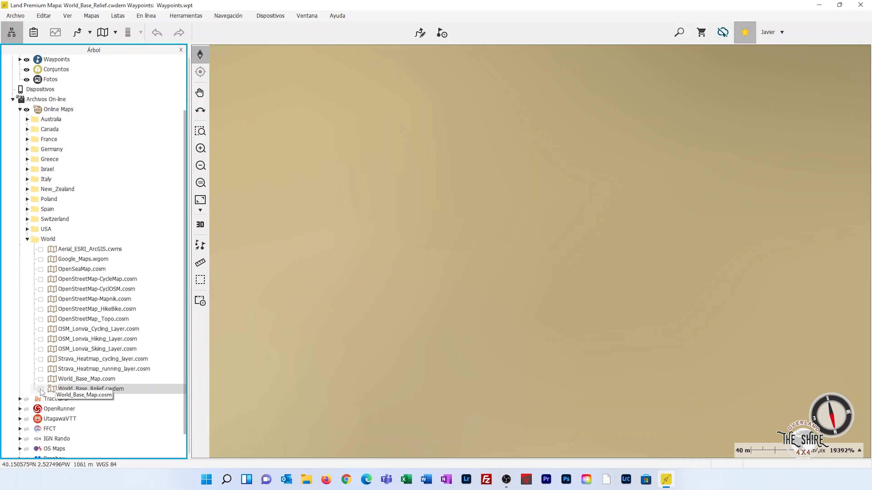
pyautogui.click(40, 390)
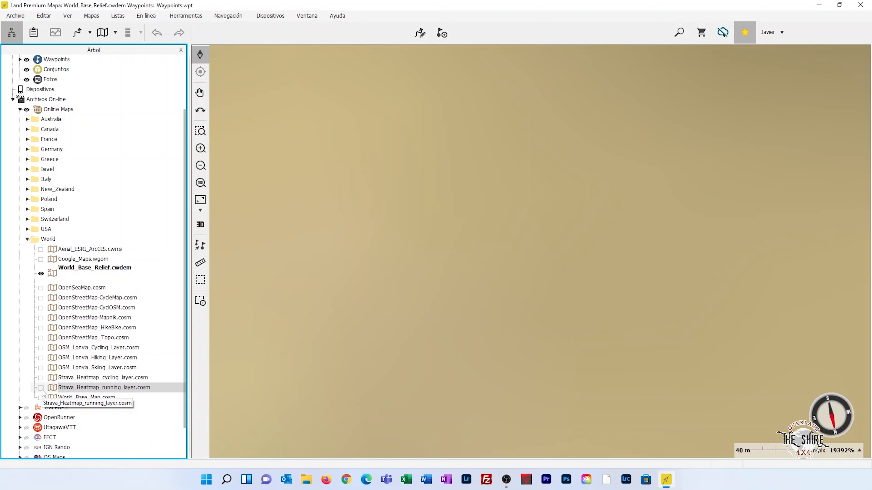
pyautogui.scroll(2, 63, 360)
pyautogui.scroll(-1, 58, 412)
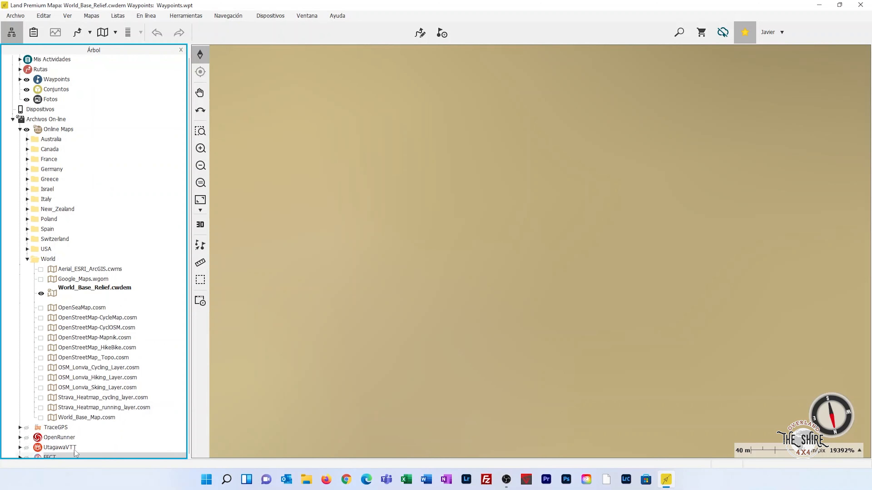
pyautogui.click(41, 417)
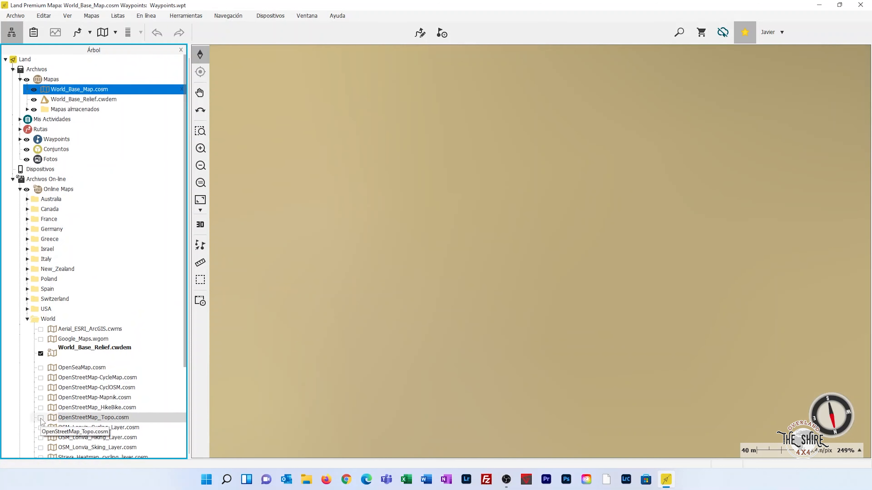
# Step: Open OpenStreetMap_Topo.cosm and Google_Maps.wgom from the World online maps
pyautogui.scroll(-1, 43, 426)
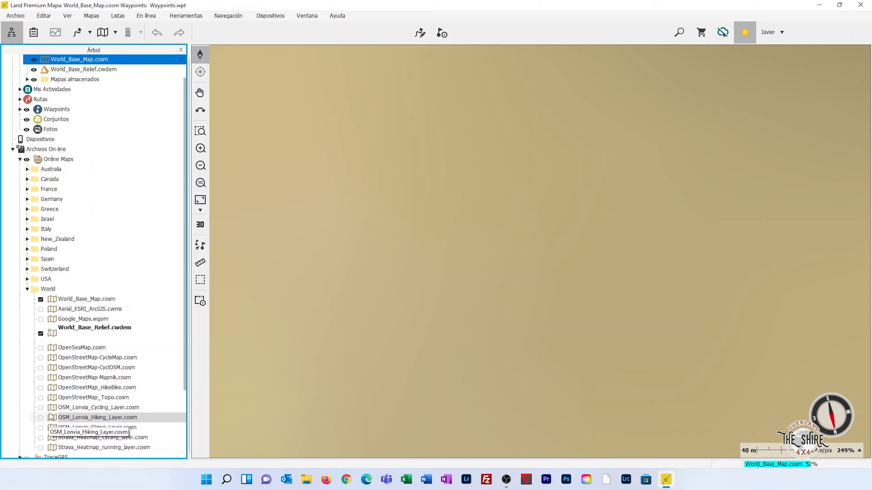
pyautogui.click(41, 398)
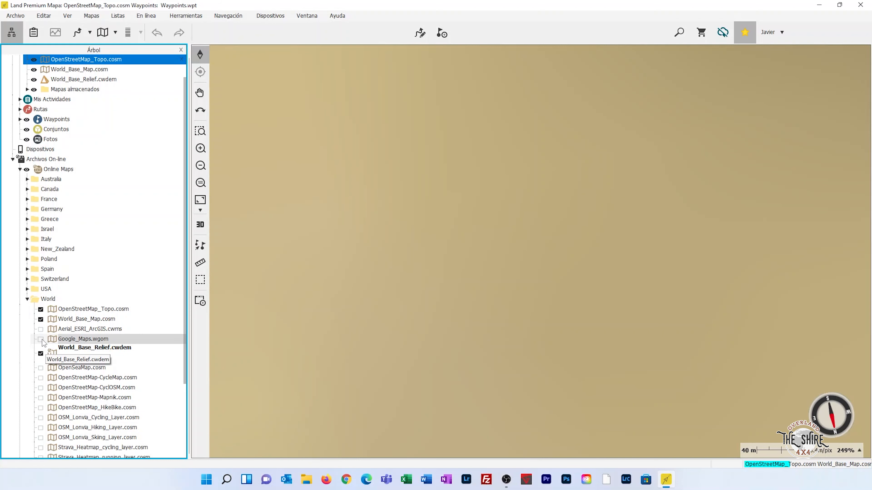
pyautogui.click(41, 354)
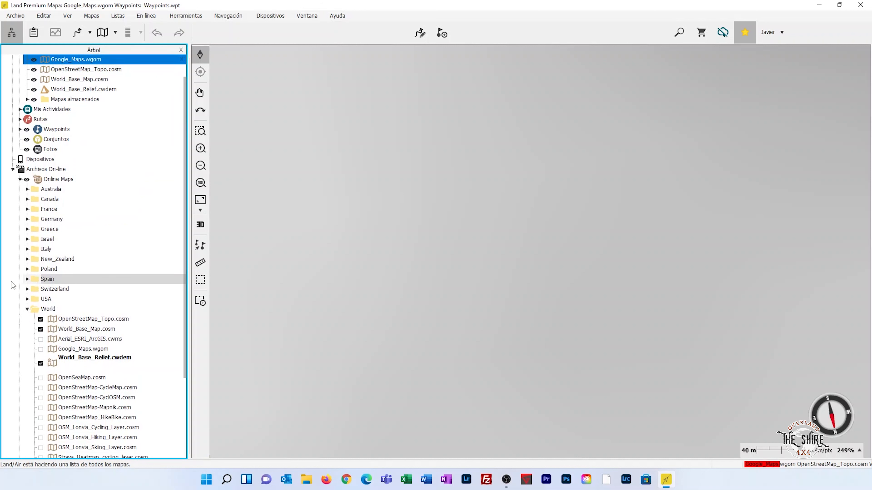
# Step: Open Spain_Ortho_IGN.cwms from the Spain folder of the online maps
pyautogui.click(27, 278)
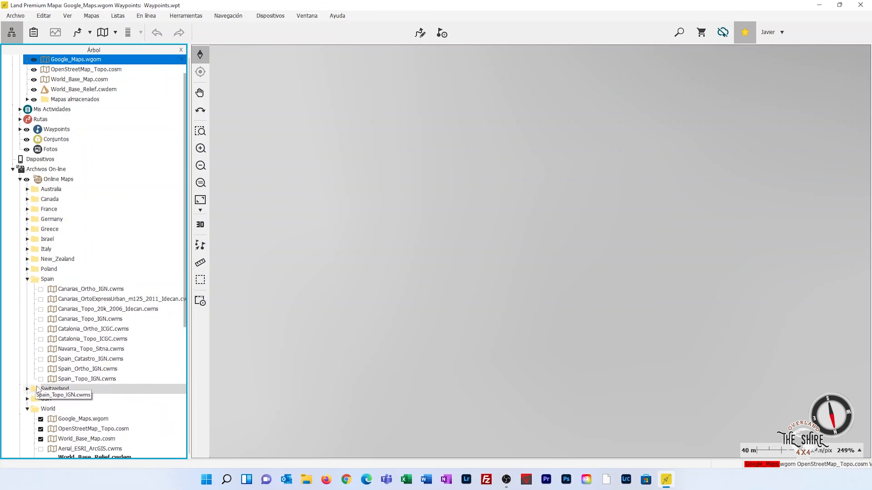
pyautogui.click(41, 370)
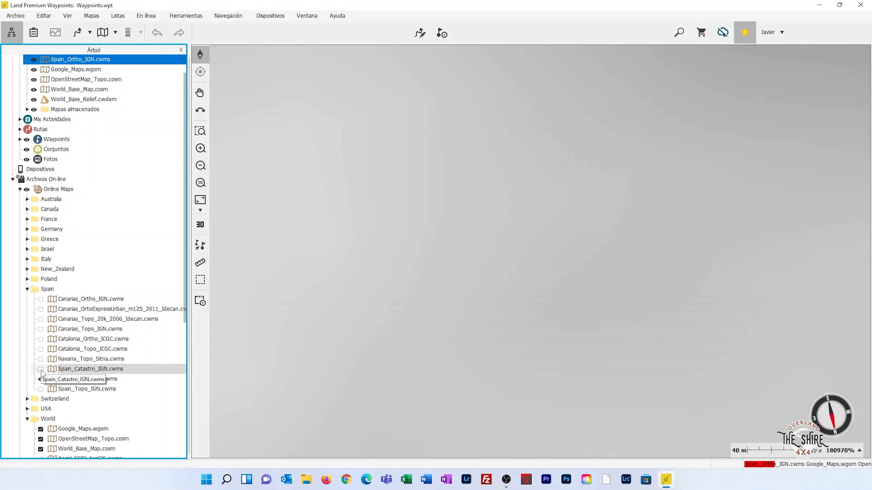
pyautogui.scroll(1, 141, 274)
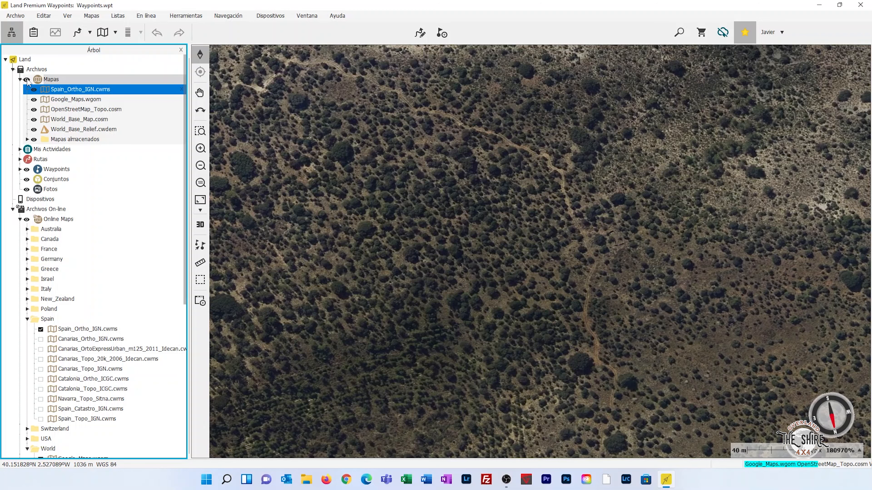
# Step: Hide and show the whole group of open maps repeatedly, leaving it visible
pyautogui.click(27, 80)
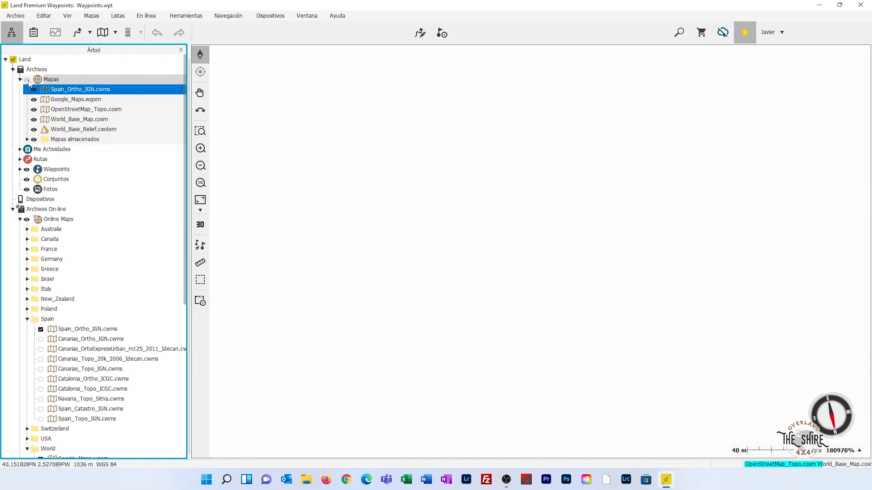
pyautogui.click(27, 79)
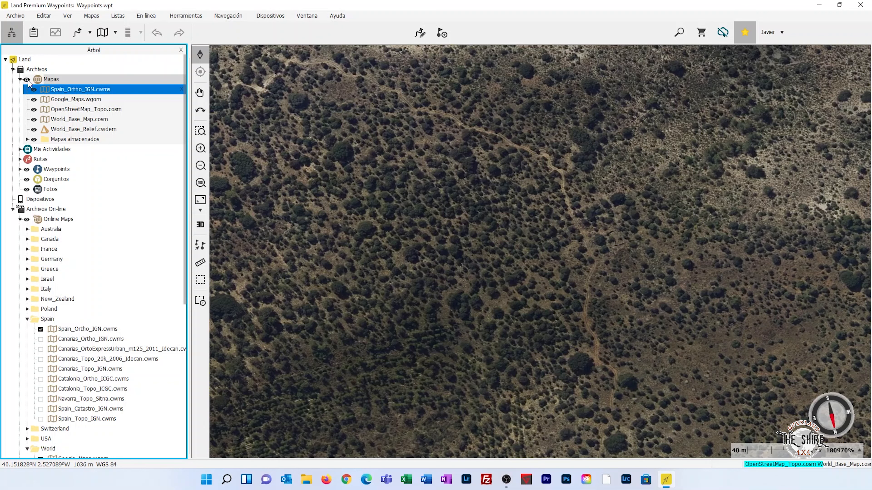
pyautogui.click(27, 80)
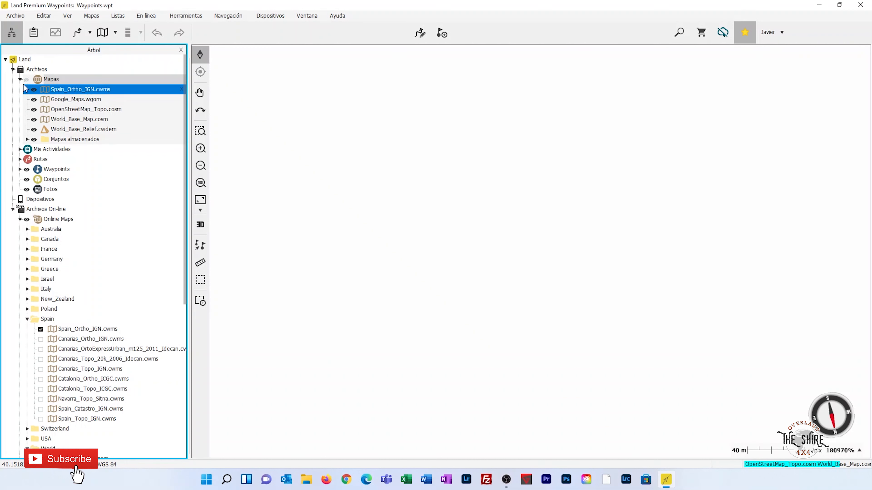
pyautogui.click(27, 79)
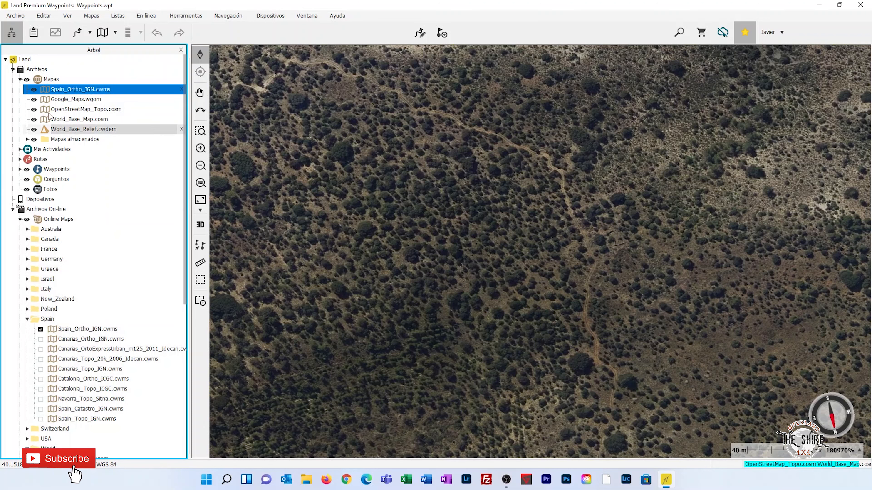
pyautogui.click(27, 80)
pyautogui.click(27, 80)
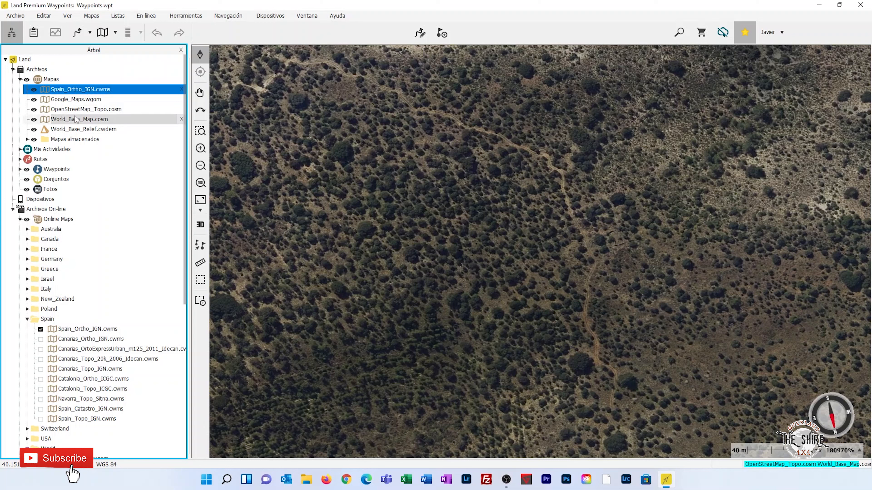
# Step: Hide the open maps one by one: Spain_Ortho_IGN, Google_Maps, OpenStreetMap_Topo, World_Base_Map and World_Base_Relief
pyautogui.click(34, 89)
pyautogui.click(33, 99)
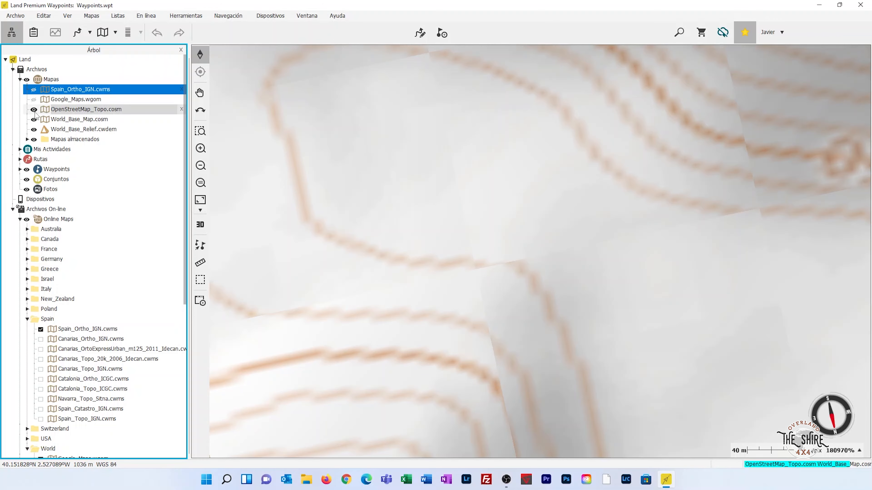
pyautogui.click(34, 110)
pyautogui.click(34, 119)
pyautogui.click(34, 129)
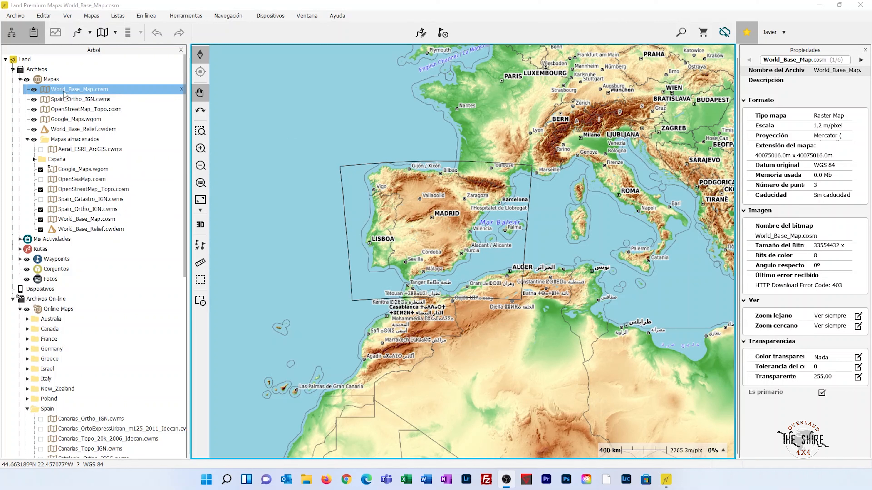
# Step: Toggle the visibility of World_Base_Map.cosm and of the entire Mapas group, leaving both shown
pyautogui.click(34, 90)
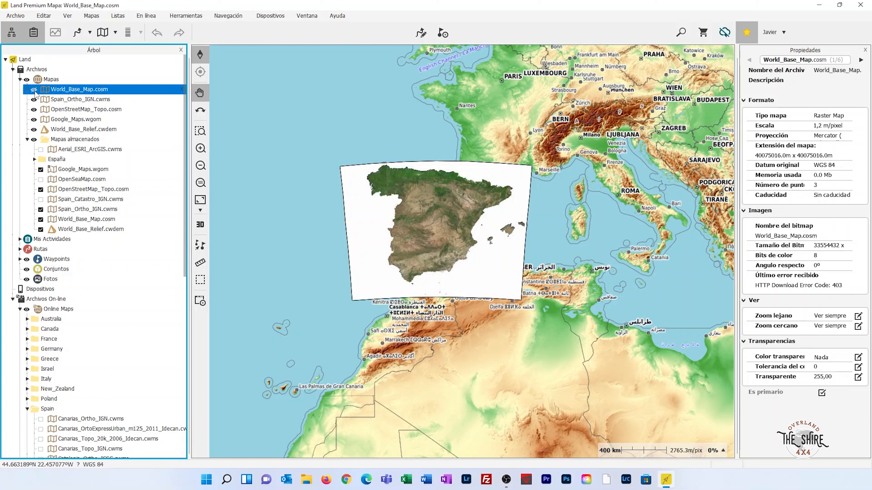
pyautogui.click(34, 90)
pyautogui.click(27, 80)
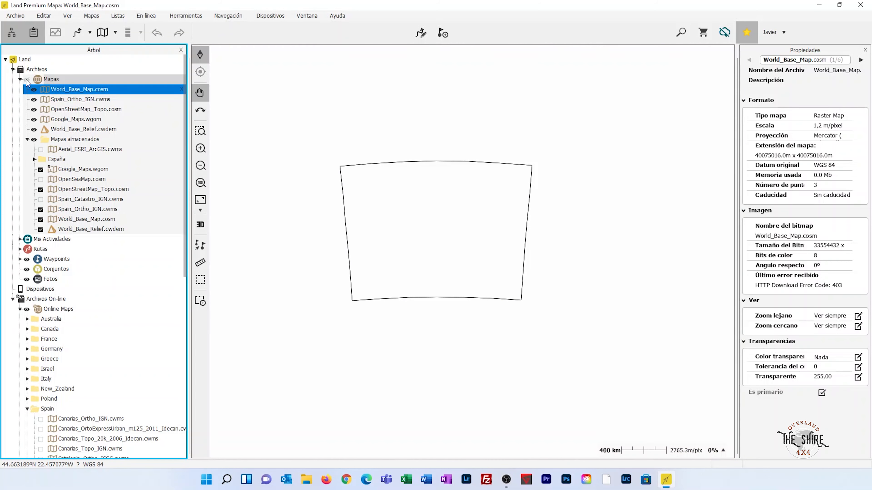
pyautogui.click(27, 80)
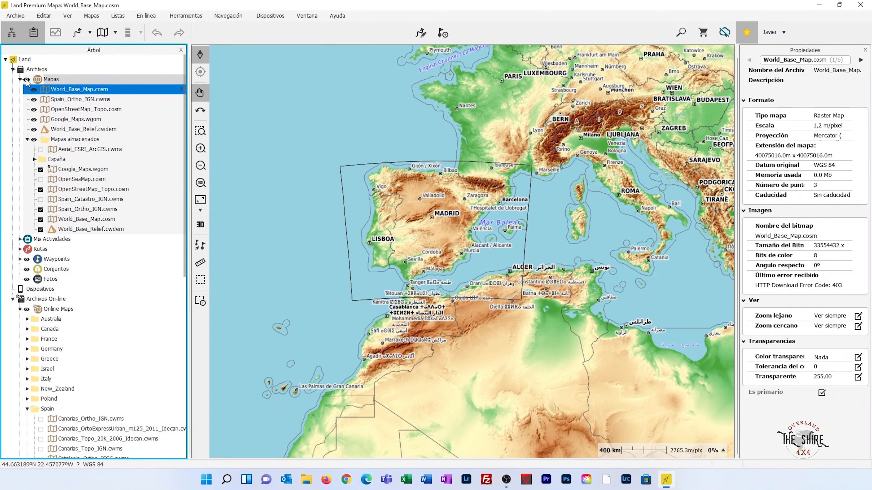
pyautogui.click(27, 80)
pyautogui.click(26, 80)
pyautogui.click(27, 80)
pyautogui.click(27, 80)
# Step: Collapse the stored maps folder and hide World_Base_Map, Spain_Ortho_IGN, OpenStreetMap_Topo and Google_Maps in turn
pyautogui.click(27, 139)
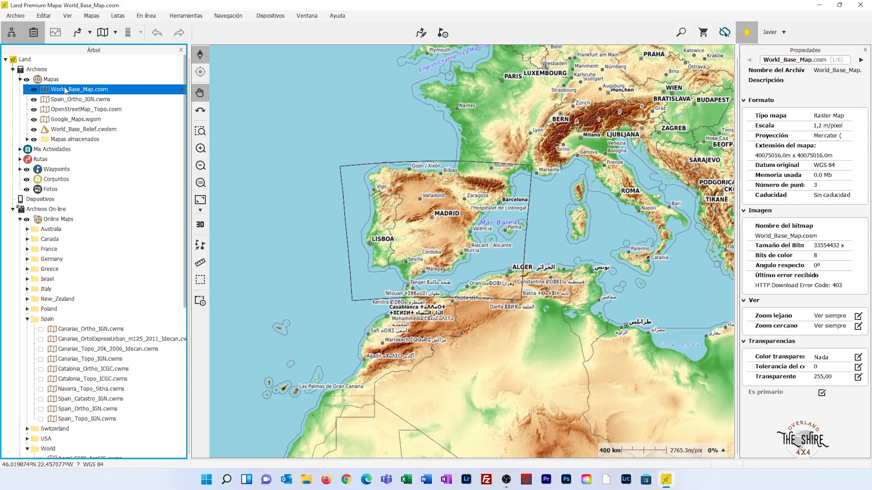
pyautogui.click(33, 90)
pyautogui.click(34, 100)
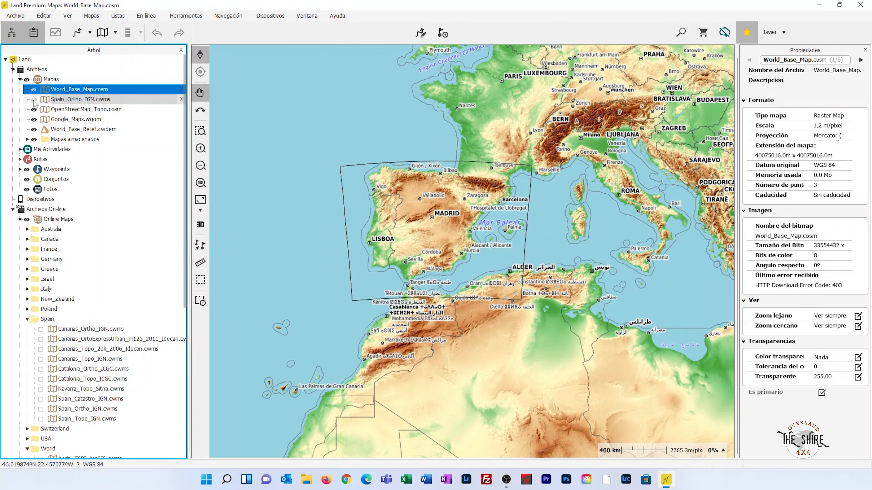
pyautogui.click(34, 110)
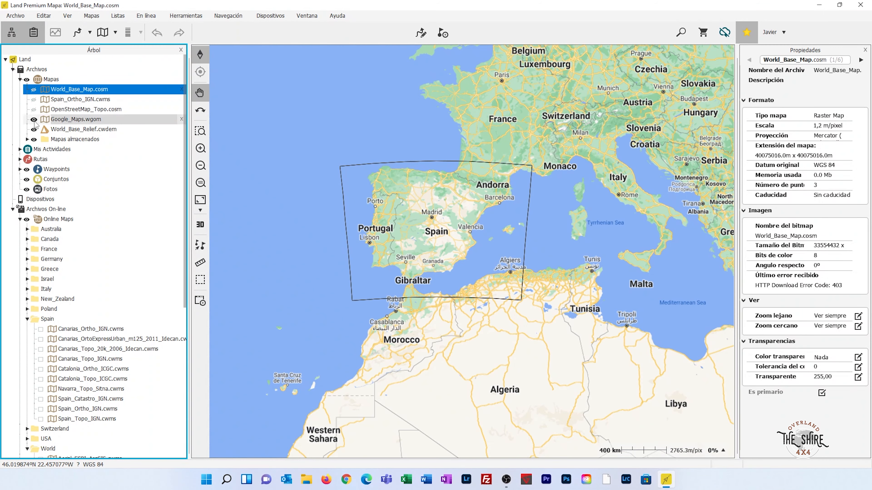
pyautogui.click(33, 120)
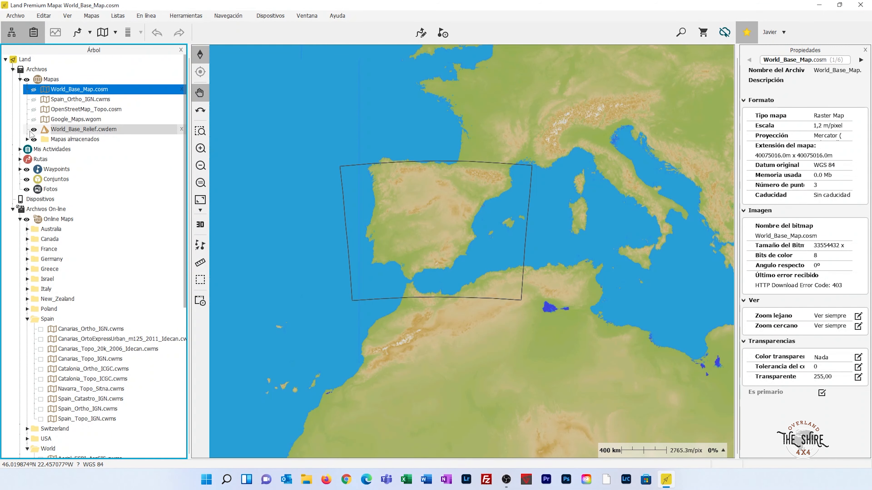
# Step: Toggle World_Base_Relief off and on, and make OpenStreetMap_Topo.cosm and World_Base_Map.cosm visible again
pyautogui.click(34, 130)
pyautogui.click(34, 130)
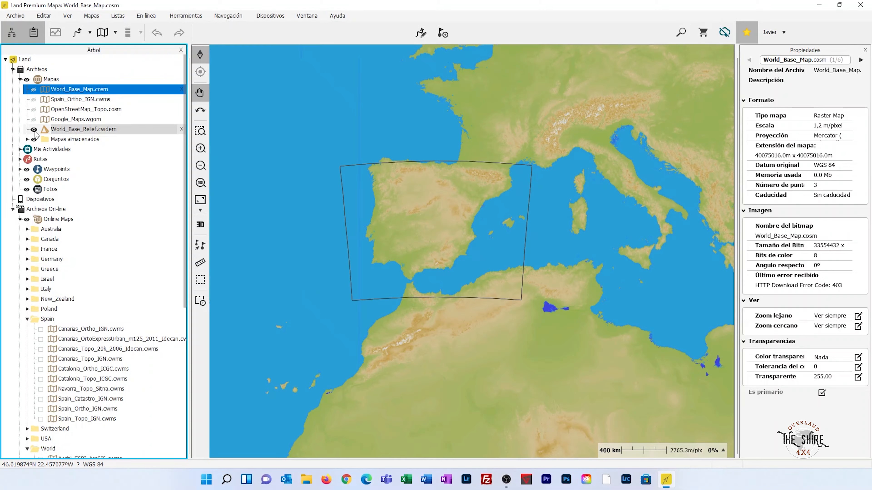
pyautogui.click(33, 109)
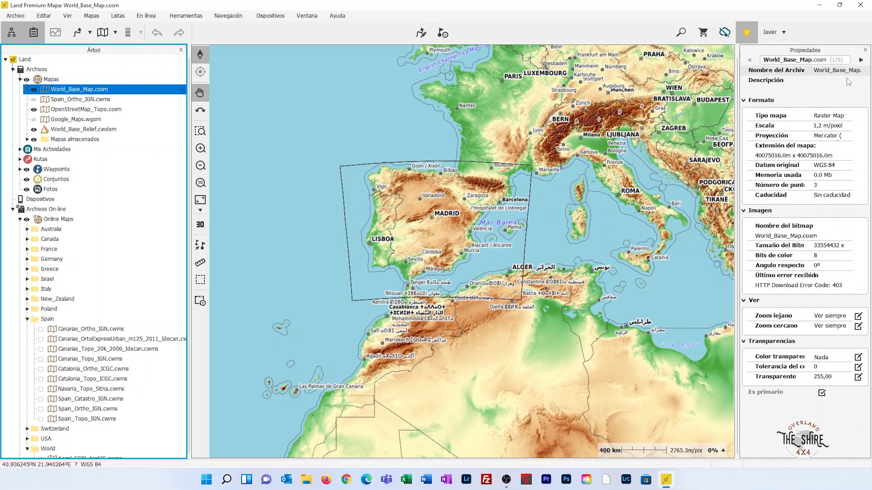
# Step: Close the map properties and enlarge the map view around the Iberian Peninsula
pyautogui.click(865, 50)
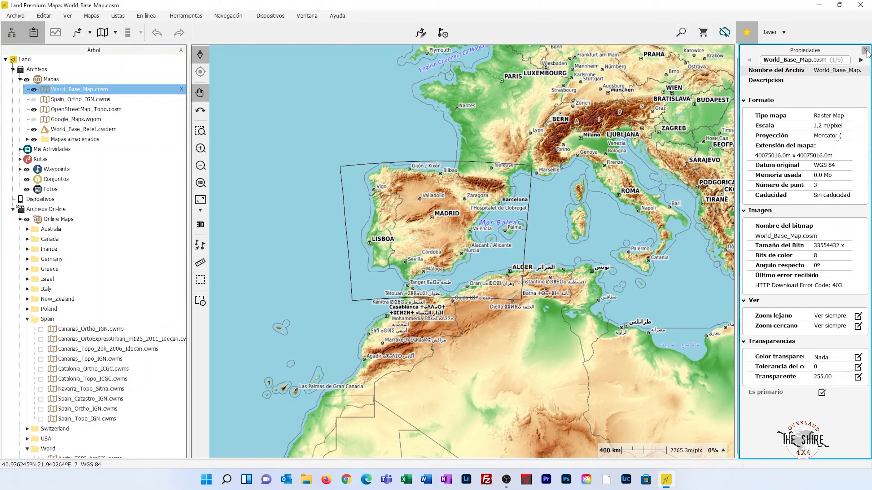
pyautogui.moveTo(437, 213); pyautogui.dragTo(477, 242)
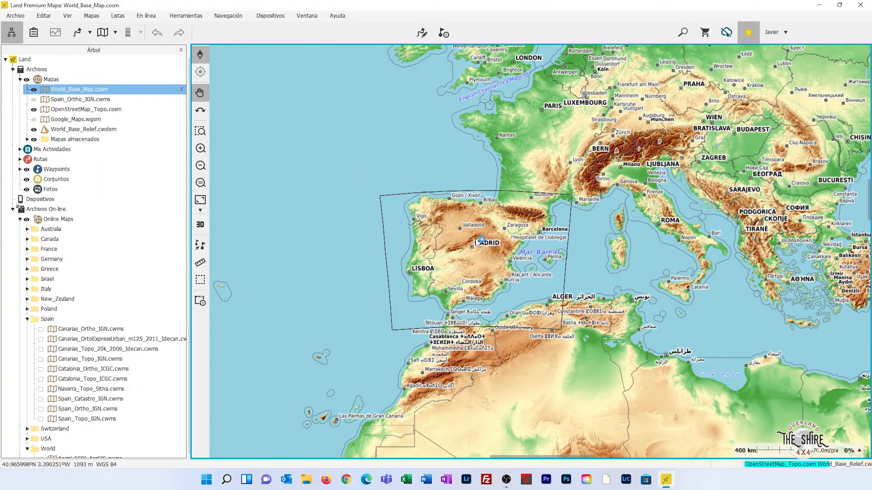
pyautogui.scroll(1, 477, 242)
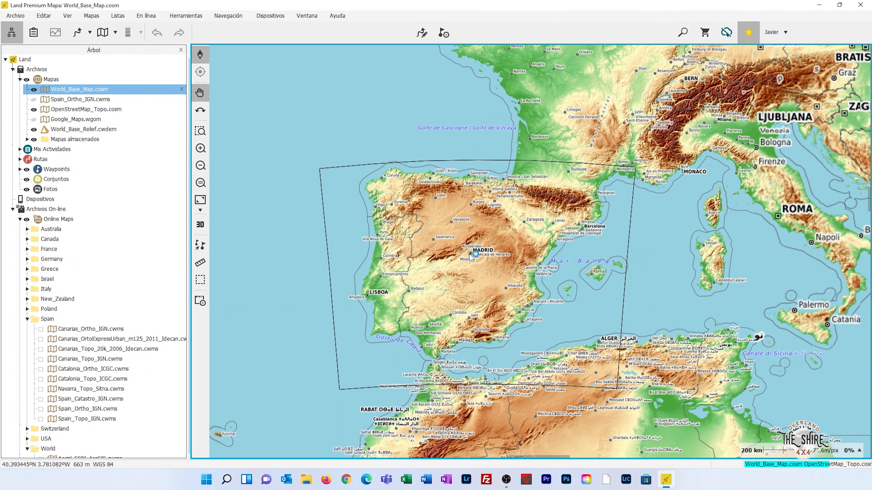
# Step: Collapse the online files branch and expand Mis Actividades in the data tree
pyautogui.click(13, 209)
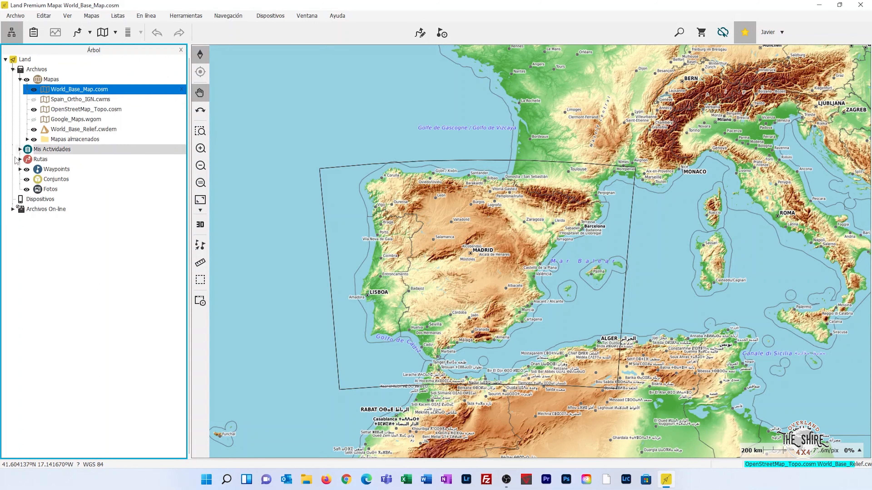
pyautogui.click(20, 149)
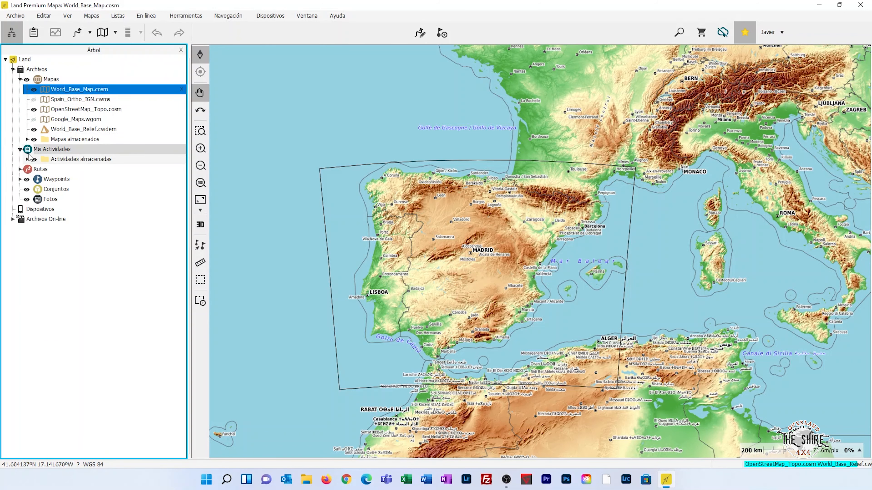
# Step: Expand the Rutas and Waypoints branches of the data tree and toggle the visibility of Rutas almacenadas on and off
pyautogui.click(20, 169)
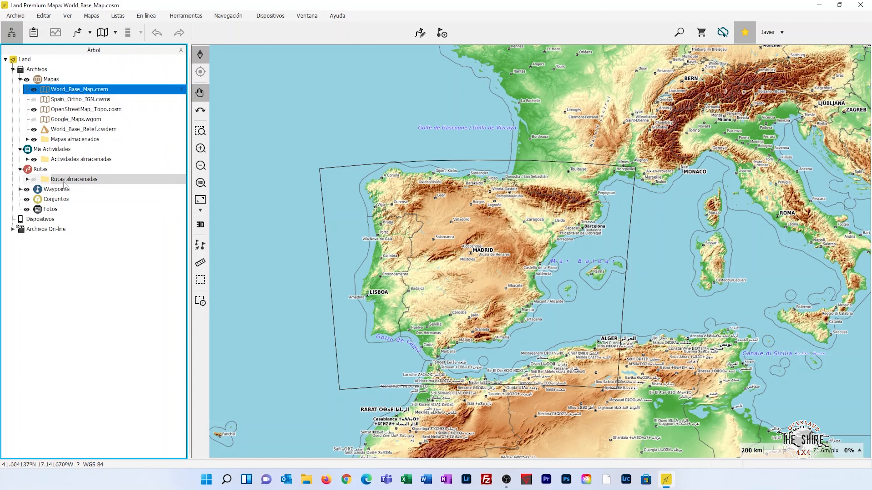
pyautogui.click(19, 189)
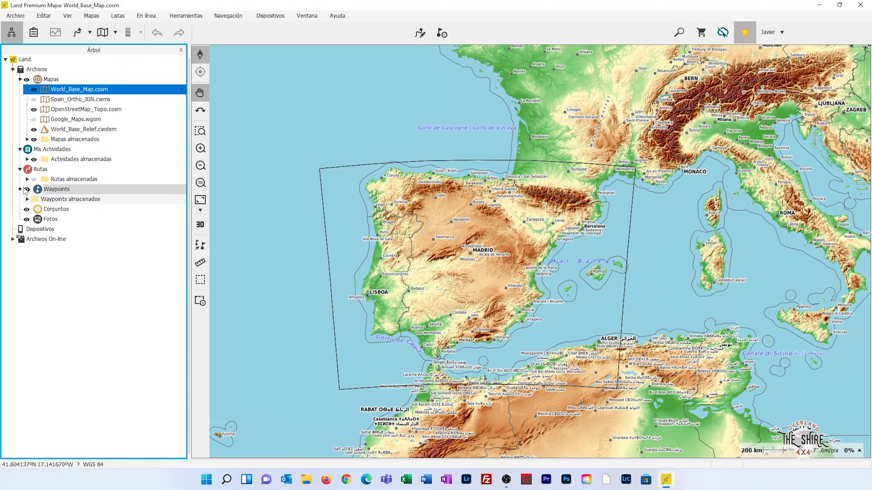
pyautogui.click(33, 179)
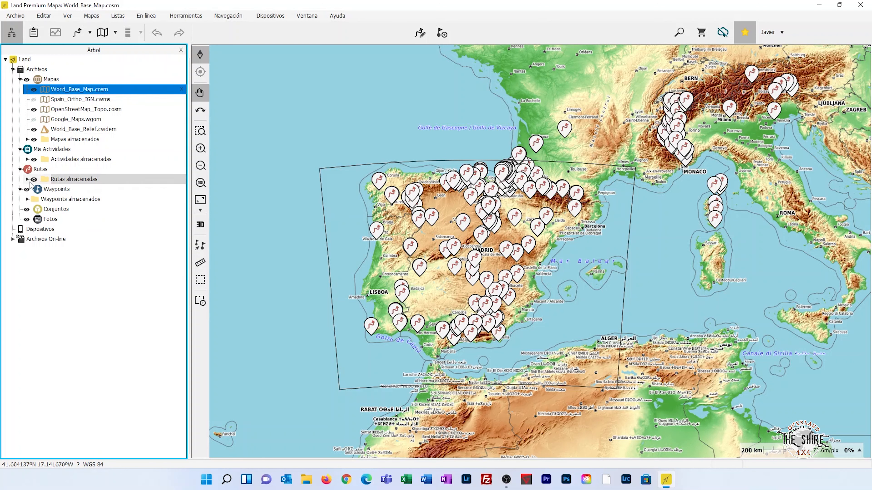
pyautogui.click(34, 179)
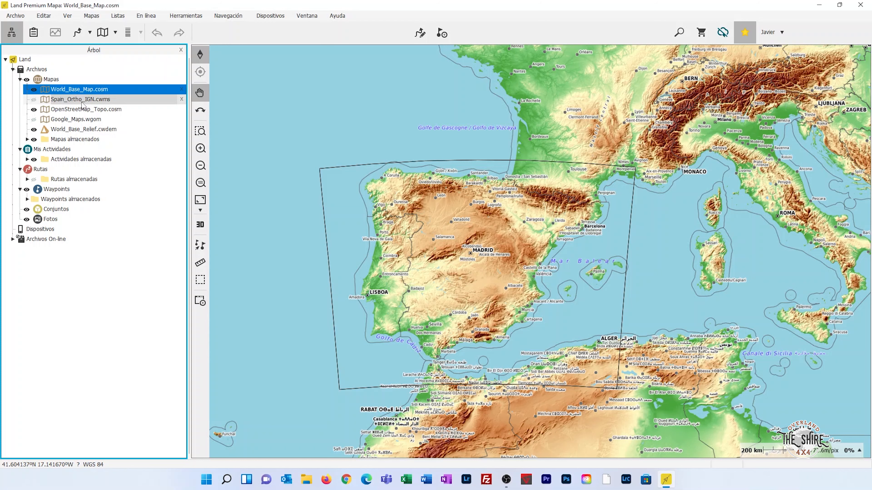
# Step: Examine how the visible base and topographic maps render northern Spain between Zaragoza, Logroño and Pamplona at closer scales
pyautogui.scroll(4, 525, 239)
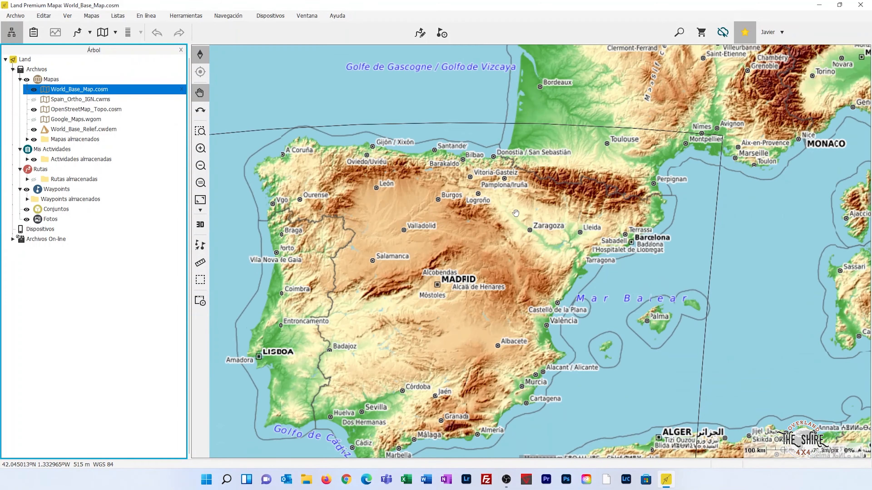
pyautogui.scroll(1, 526, 240)
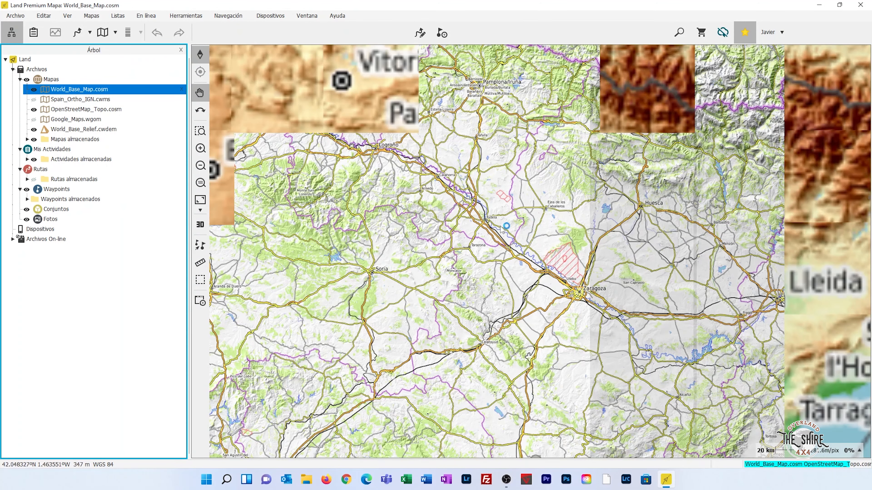
pyautogui.moveTo(500, 228); pyautogui.dragTo(522, 293)
pyautogui.scroll(2, 515, 292)
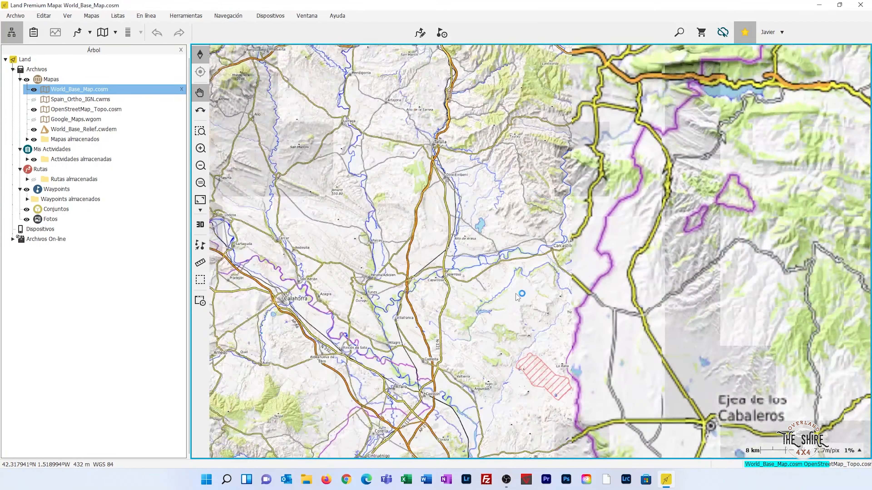
pyautogui.scroll(-1, 504, 291)
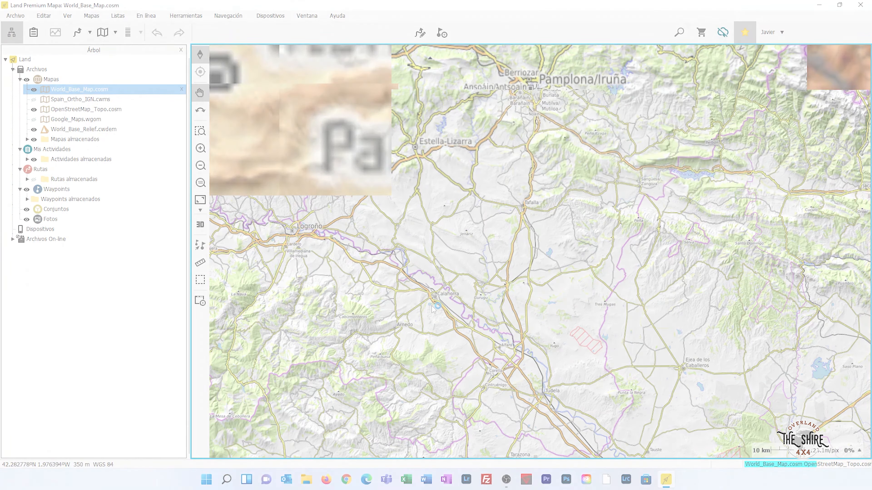
pyautogui.scroll(2, 456, 301)
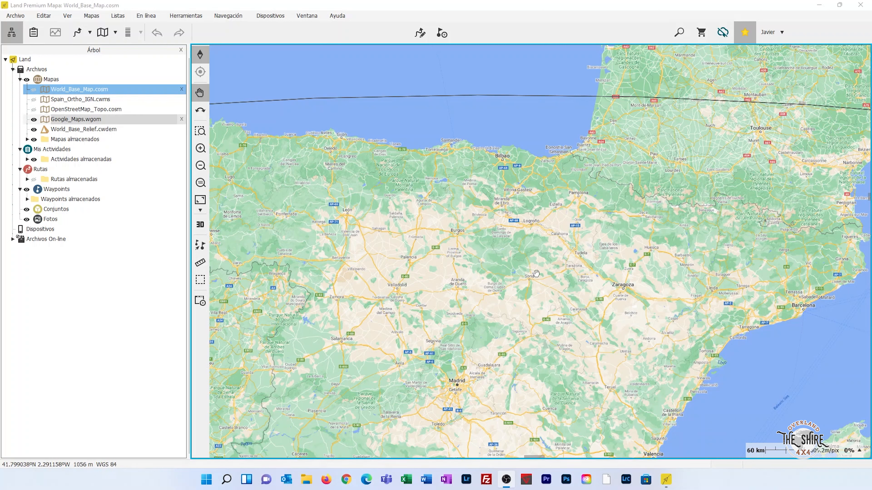
# Step: Examine the Google_Maps.wgom map at increasingly close scales from northern Spain down to the surroundings of Covaleda
pyautogui.scroll(3, 534, 272)
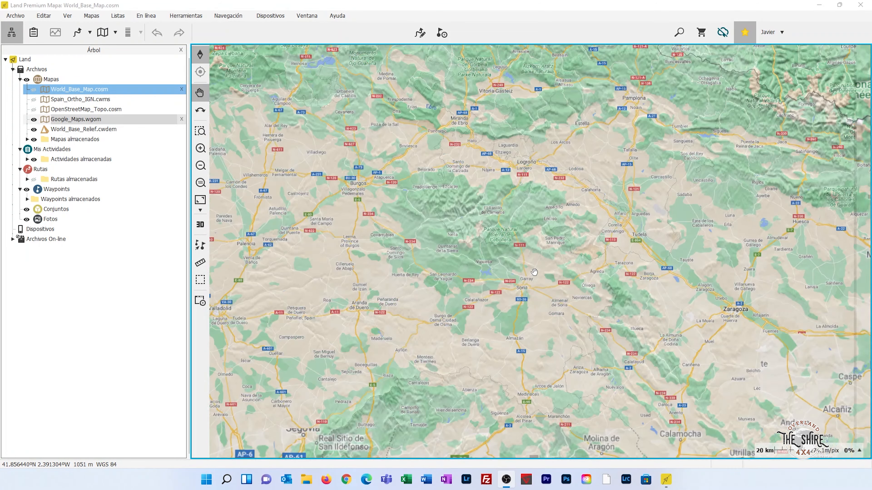
pyautogui.scroll(2, 517, 305)
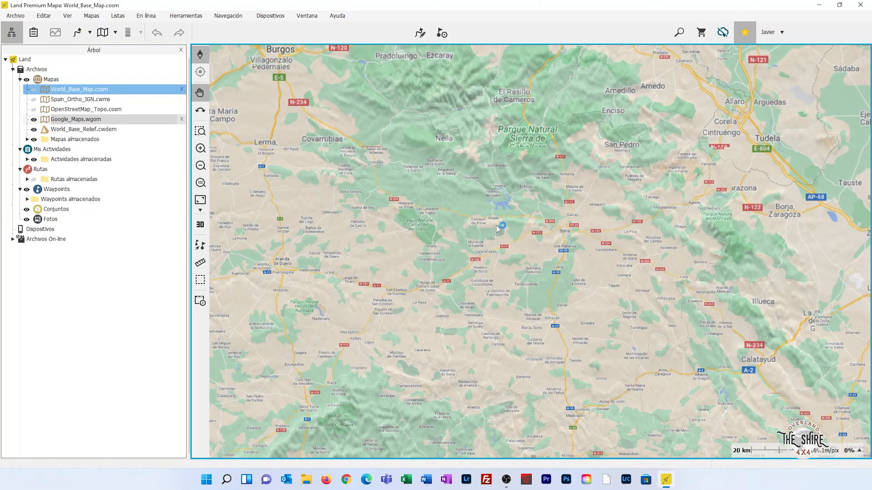
pyautogui.scroll(3, 479, 201)
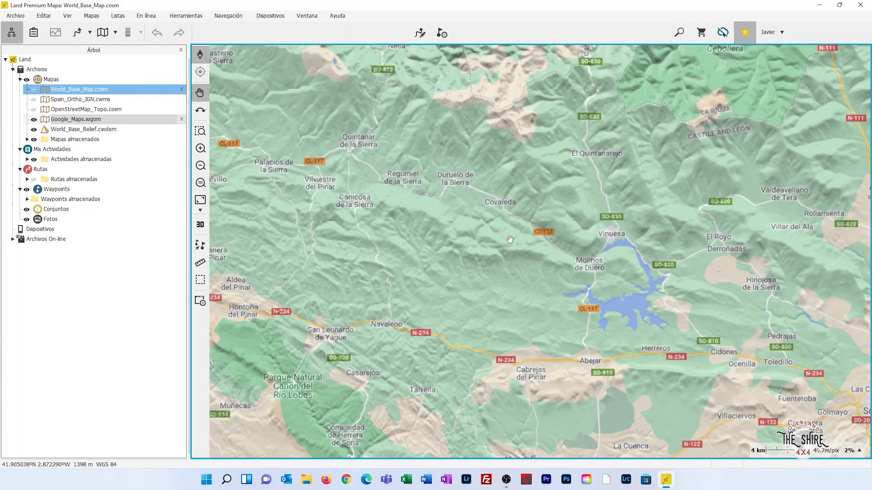
pyautogui.scroll(2, 509, 237)
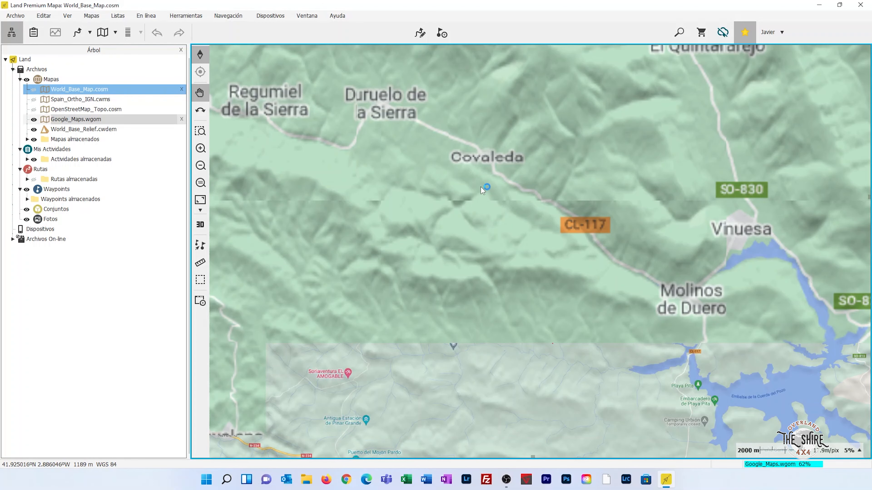
pyautogui.scroll(1, 485, 189)
pyautogui.scroll(1, 486, 193)
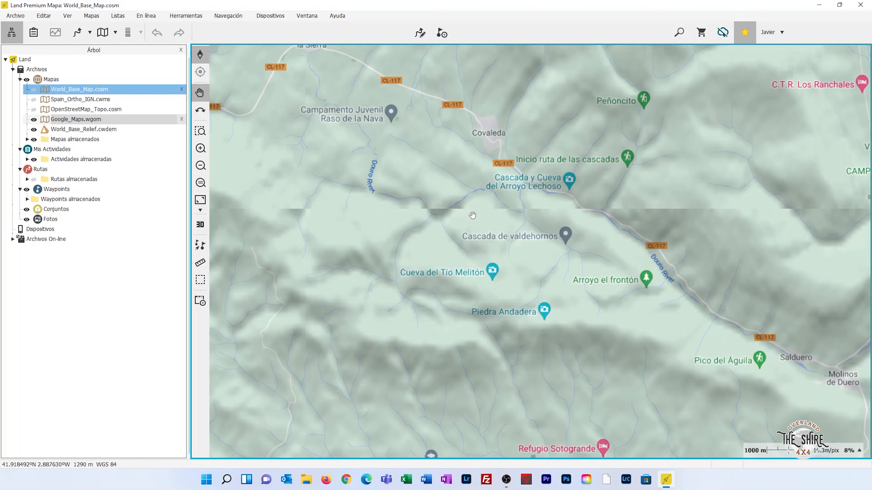
pyautogui.scroll(1, 496, 182)
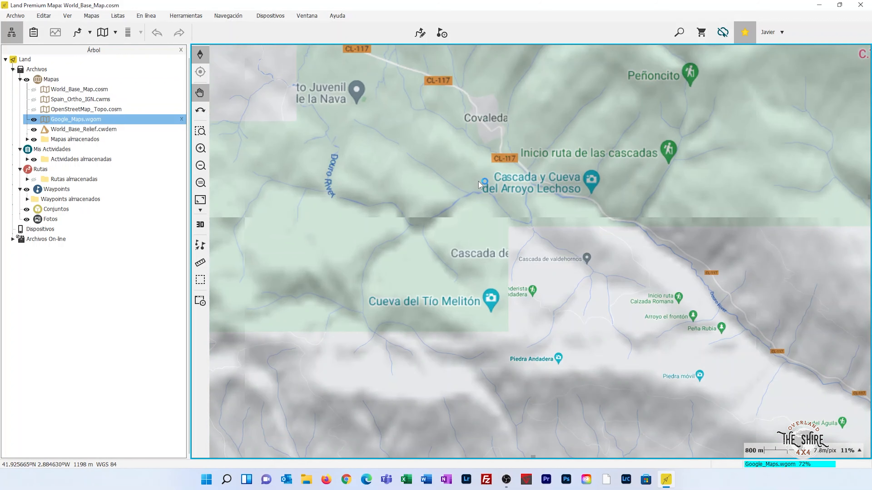
# Step: Examine the Google map detail around Camping Refugio de Pescadores beside the Douro River, south-east of Covaleda
pyautogui.moveTo(479, 185); pyautogui.dragTo(482, 246)
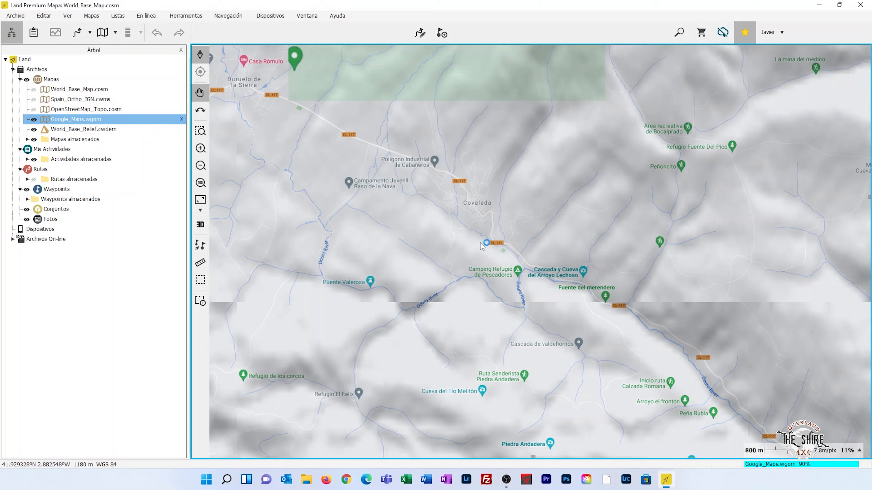
pyautogui.scroll(2, 481, 242)
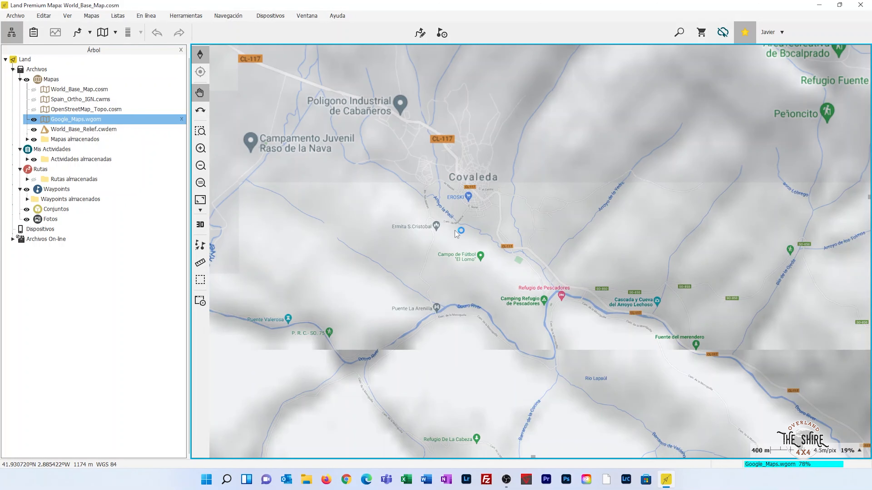
pyautogui.moveTo(488, 247); pyautogui.dragTo(449, 185)
pyautogui.scroll(1, 525, 271)
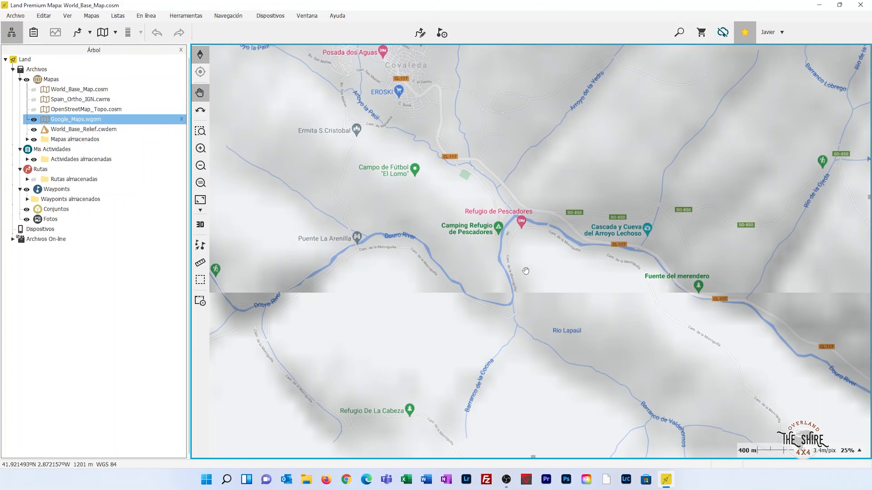
pyautogui.moveTo(525, 249); pyautogui.dragTo(512, 274)
pyautogui.scroll(4, 578, 260)
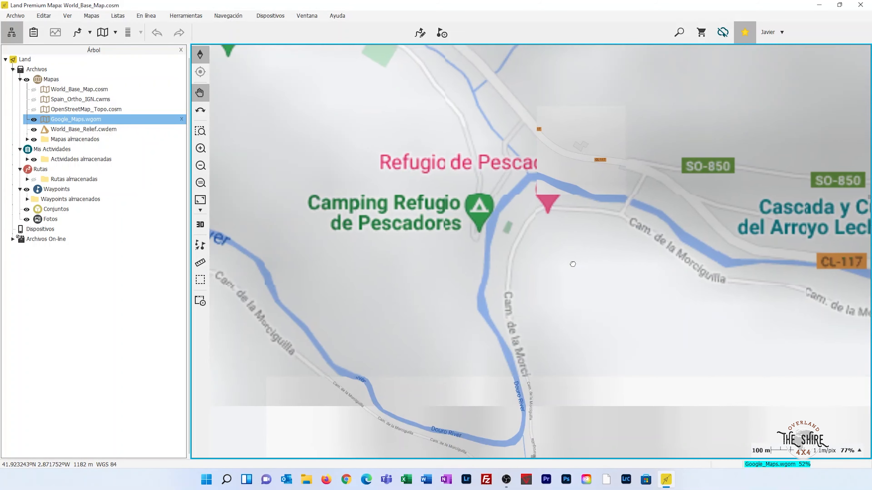
pyautogui.scroll(3, 573, 264)
pyautogui.moveTo(501, 247); pyautogui.dragTo(551, 261)
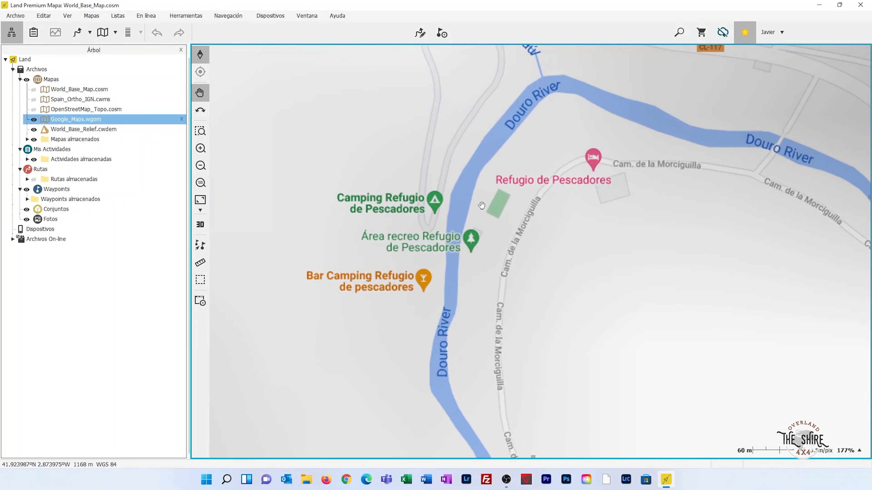
pyautogui.moveTo(467, 179); pyautogui.dragTo(444, 209)
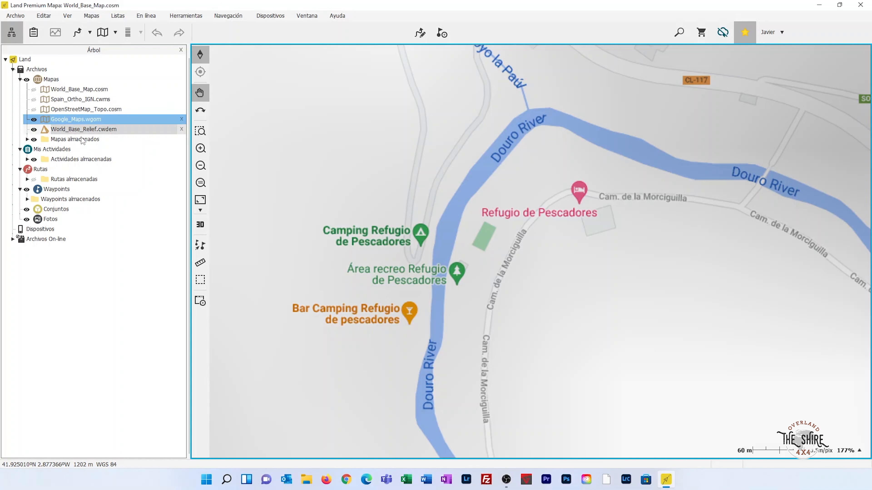
# Step: Make Spain_Ortho_IGN.cwms and World_Base_Map.cosm visible in turn over the Camping Refugio de Pescadores area
pyautogui.click(35, 103)
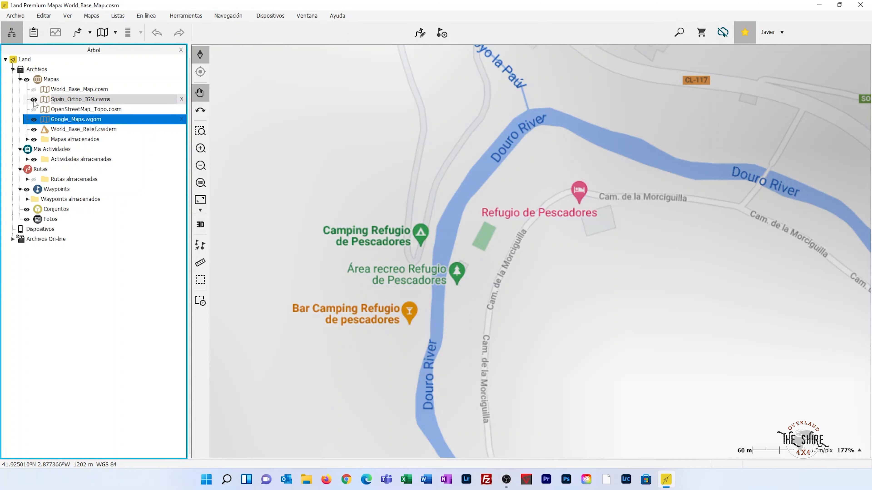
pyautogui.click(34, 100)
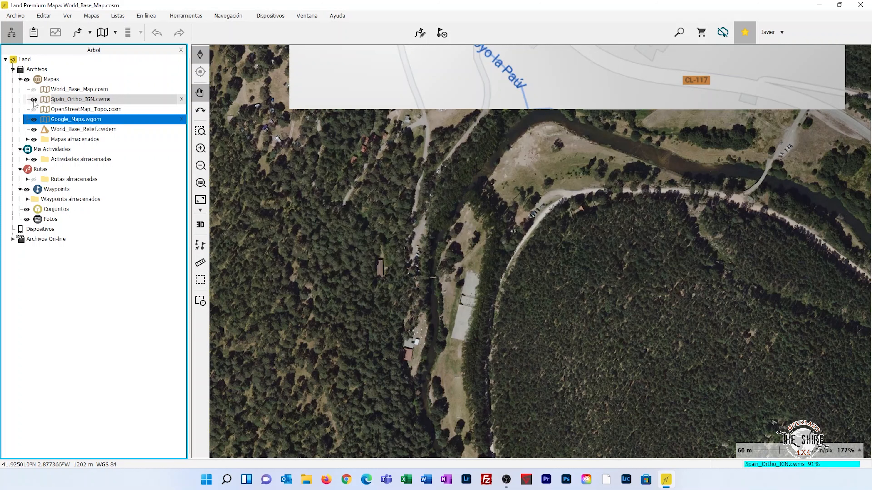
pyautogui.click(34, 90)
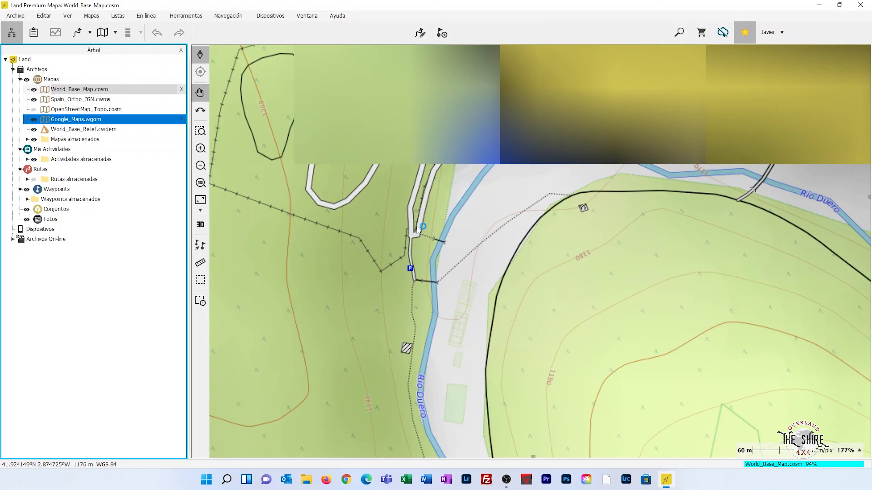
pyautogui.moveTo(417, 228); pyautogui.dragTo(470, 233)
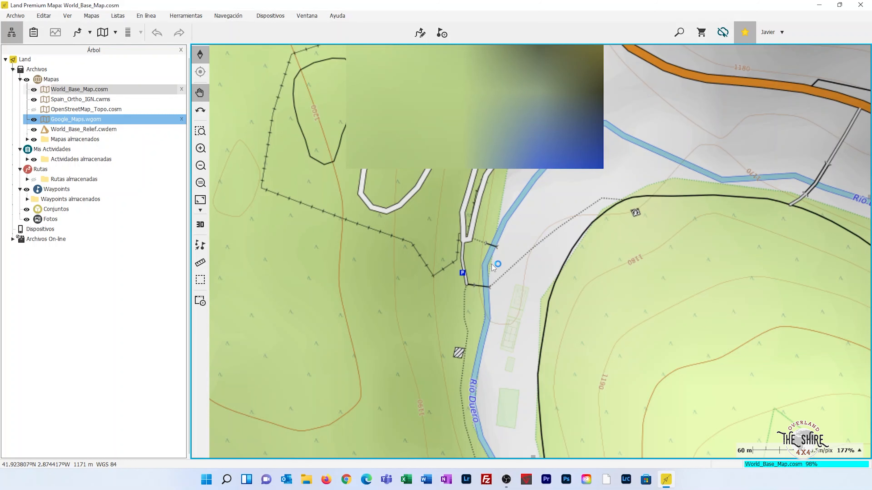
pyautogui.scroll(-1, 510, 276)
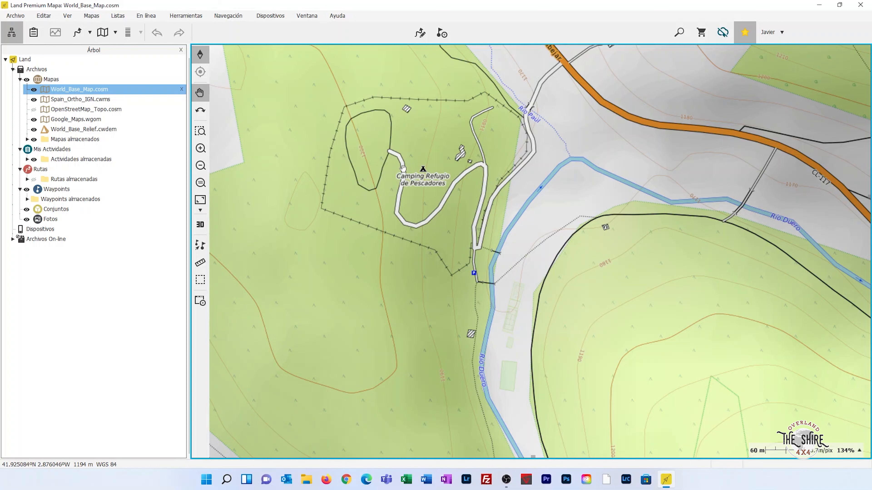
# Step: Start a new track on the internal road of Camping Refugio de Pescadores
pyautogui.rightClick(403, 168)
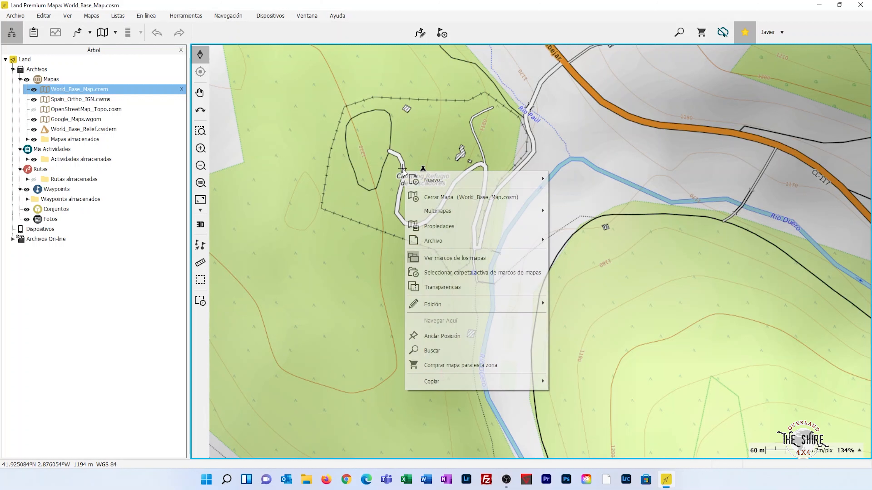
pyautogui.moveTo(429, 183)
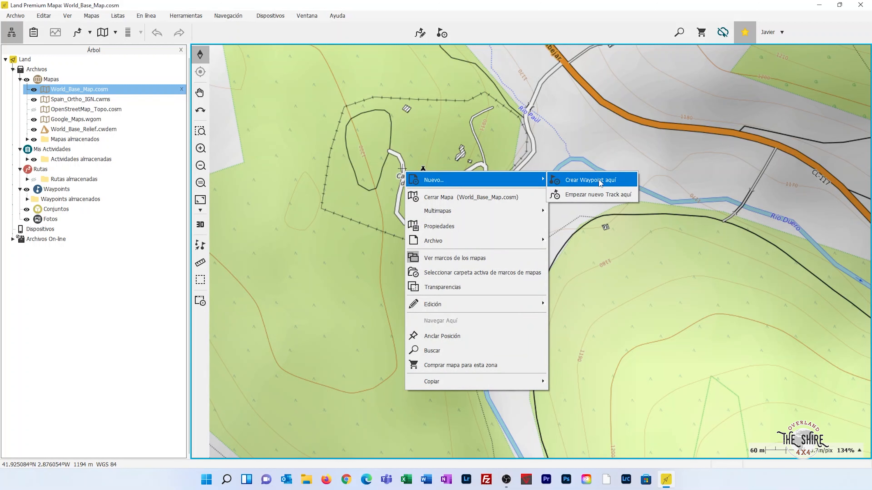
pyautogui.click(598, 195)
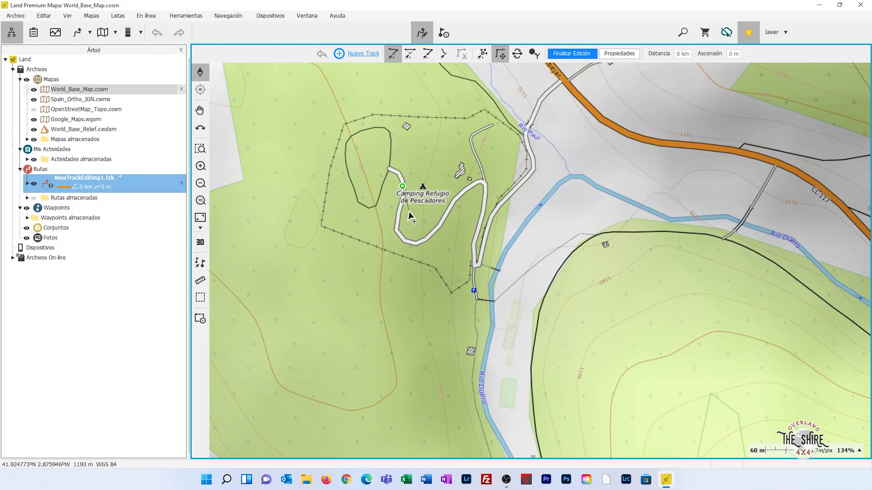
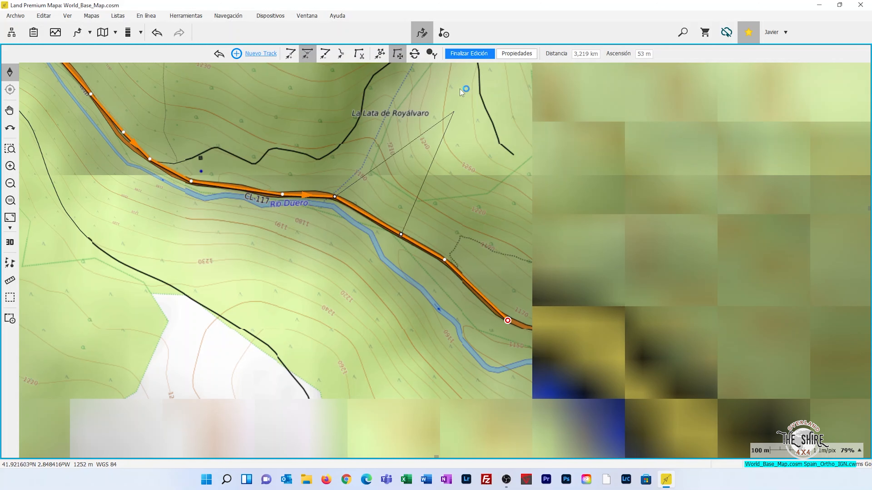
# Step: Finish editing the track along the CL-117 road and show the data tree again beside the whole track
pyautogui.click(473, 53)
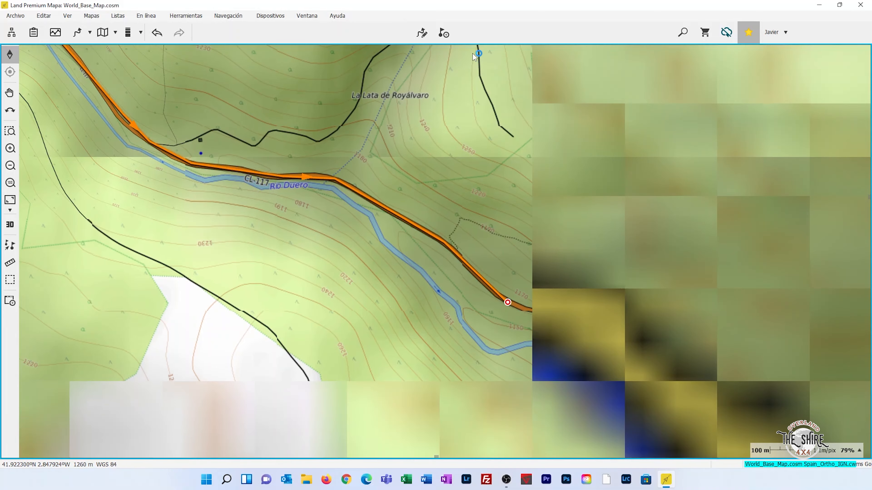
pyautogui.scroll(-6, 257, 185)
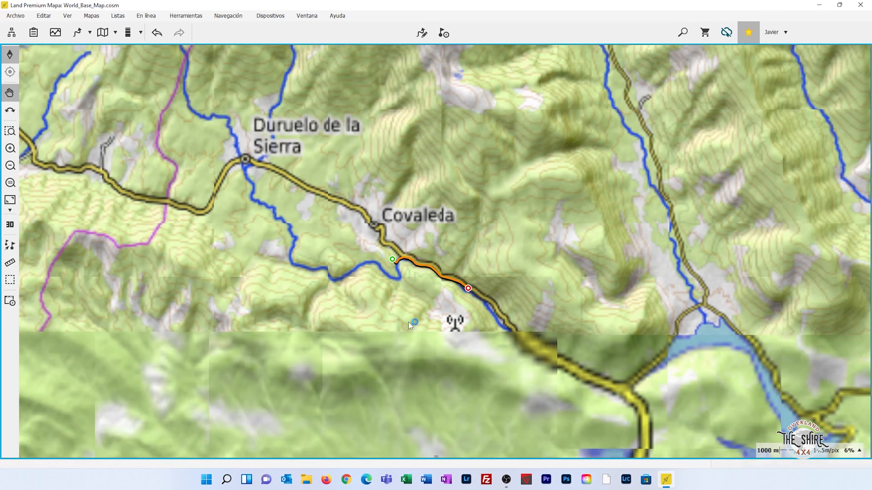
pyautogui.moveTo(409, 322); pyautogui.dragTo(512, 315)
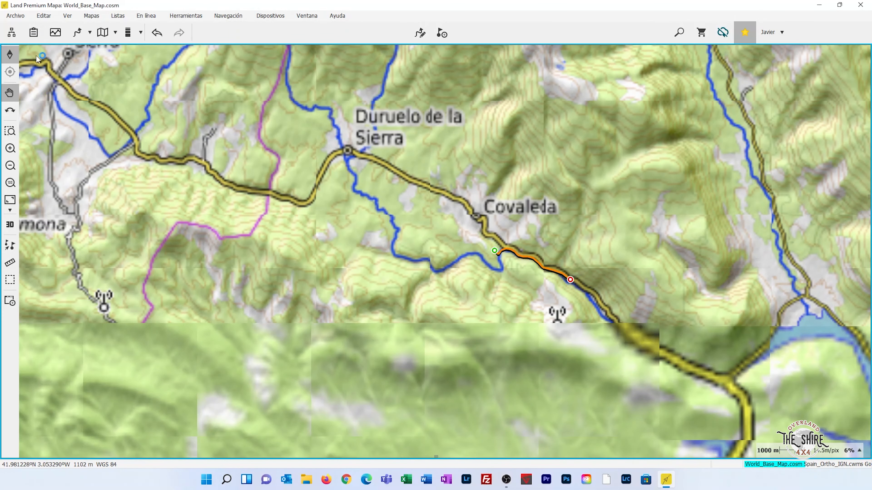
pyautogui.click(7, 36)
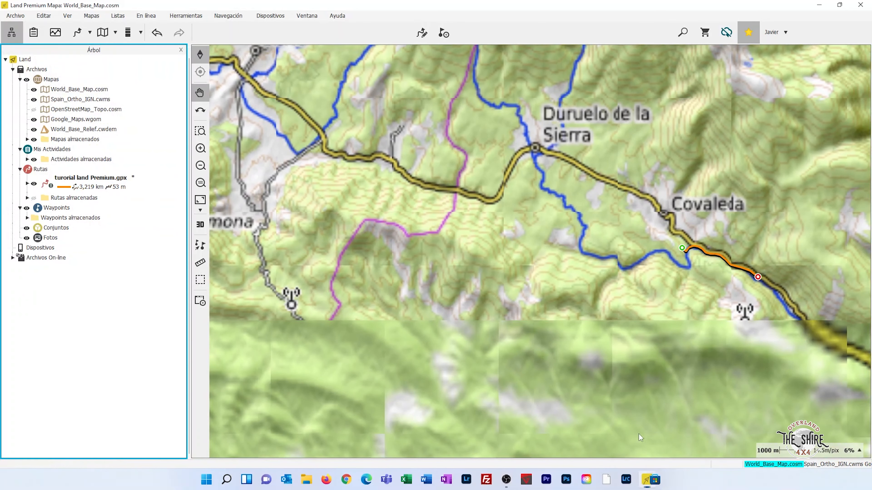
pyautogui.moveTo(668, 317); pyautogui.dragTo(301, 302)
pyautogui.scroll(2, 423, 263)
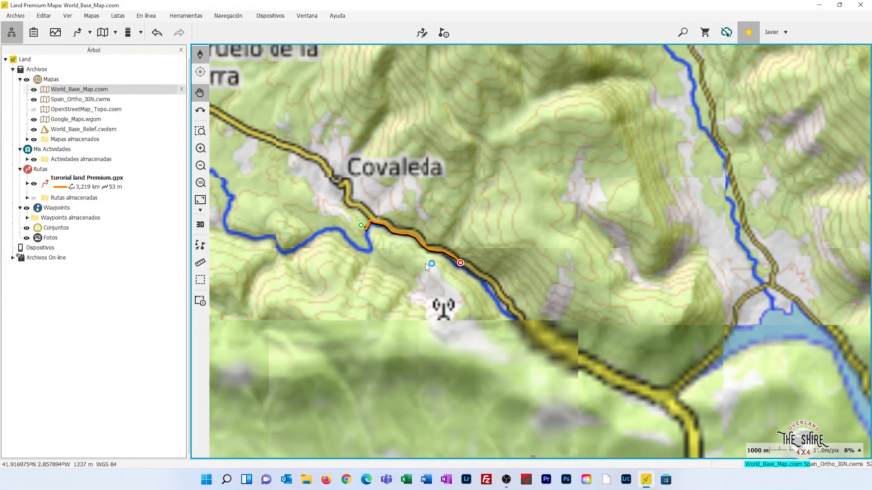
# Step: Reopen the turorial land Premium.gpx track for editing and extend it south-east along the CL-117 road to La Majada Lerín
pyautogui.moveTo(475, 271); pyautogui.dragTo(504, 302)
pyautogui.scroll(1, 512, 324)
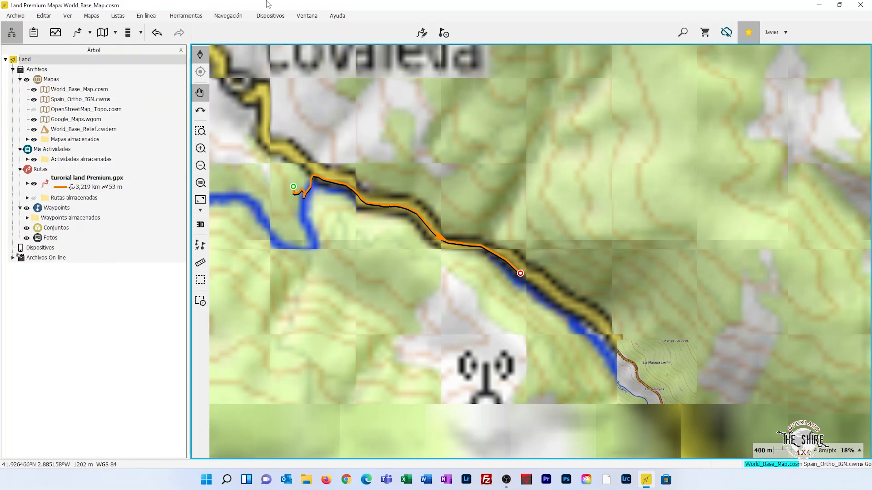
pyautogui.click(438, 238)
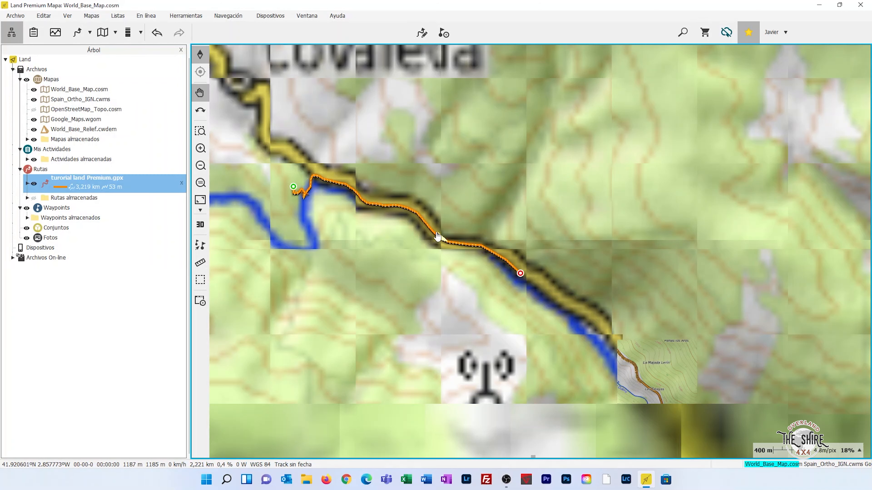
pyautogui.click(422, 33)
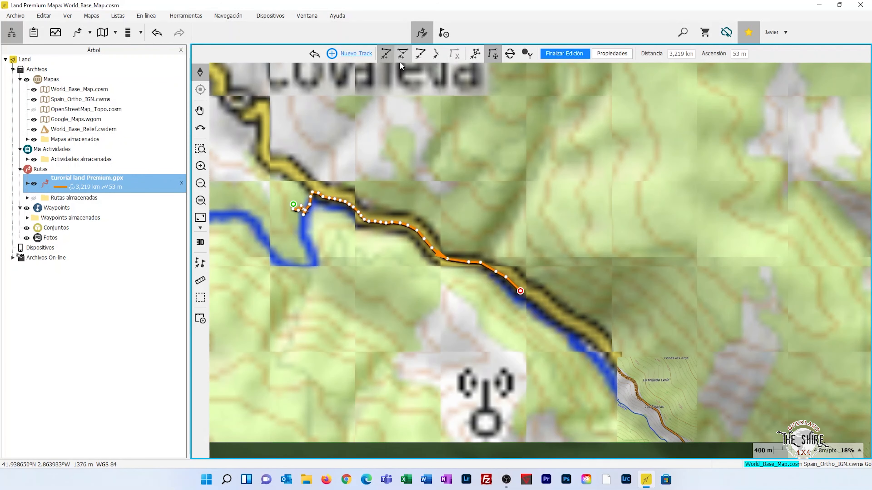
pyautogui.click(546, 307)
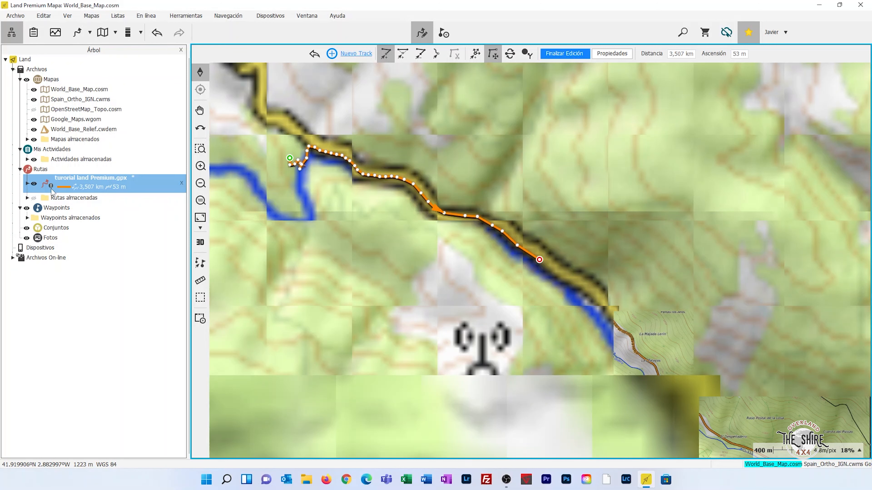
pyautogui.click(574, 280)
pyautogui.click(584, 309)
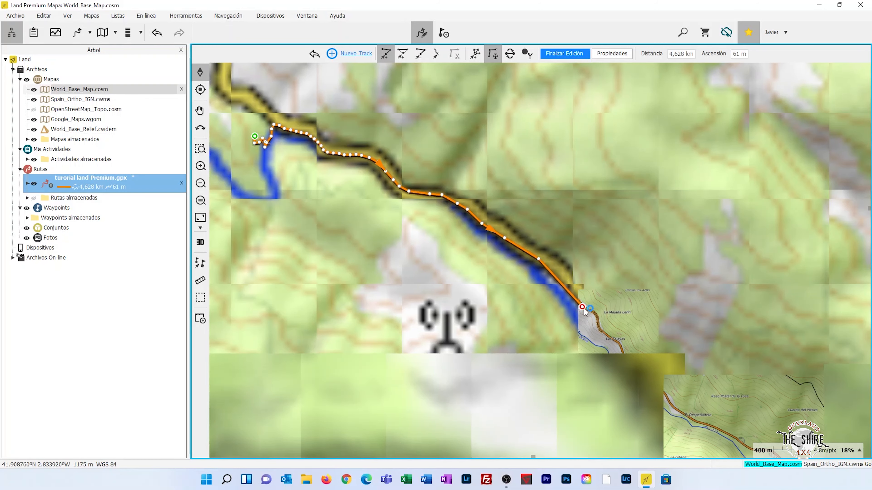
pyautogui.click(574, 295)
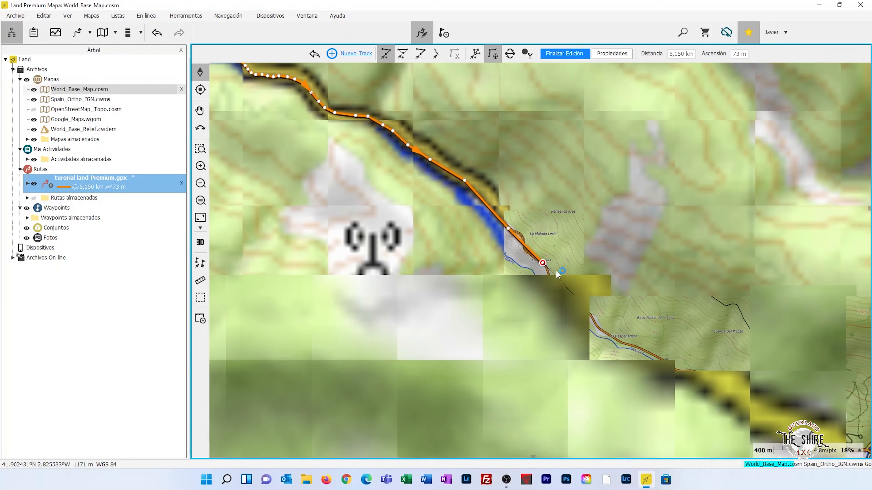
# Step: Insert intermediate points near La Majada Lerín so the track follows the road bend, and finish the edit
pyautogui.click(403, 54)
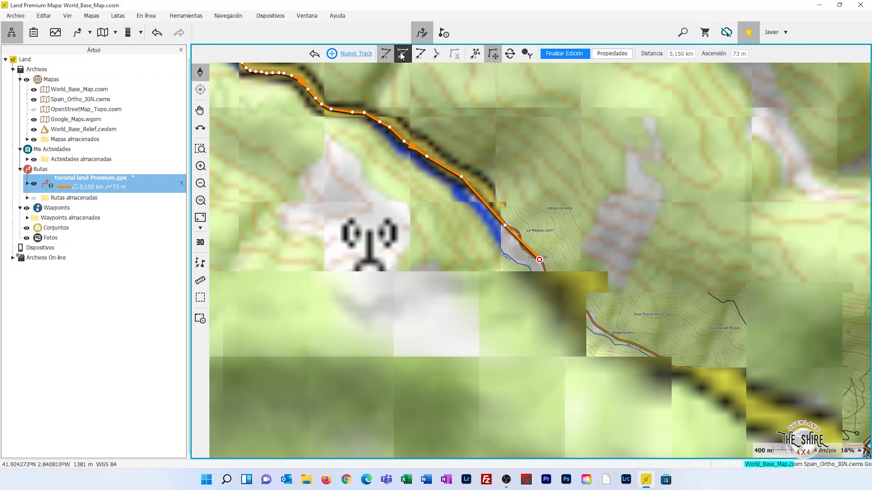
pyautogui.click(522, 247)
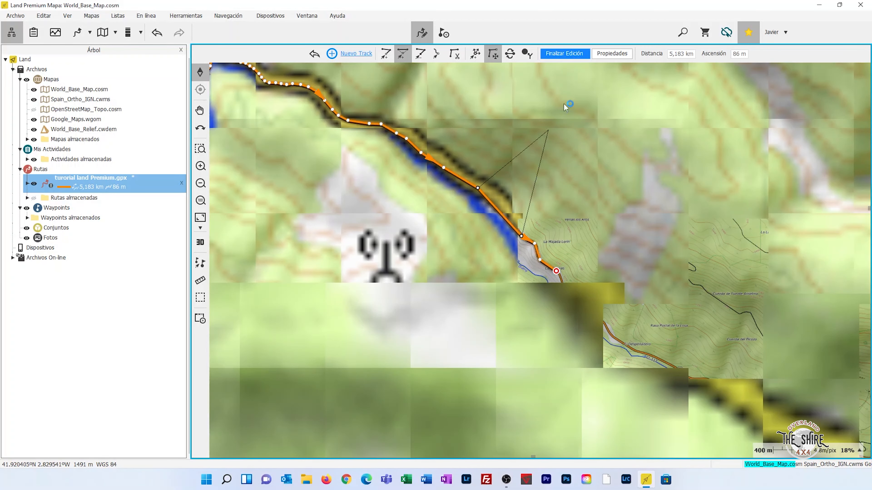
pyautogui.click(564, 53)
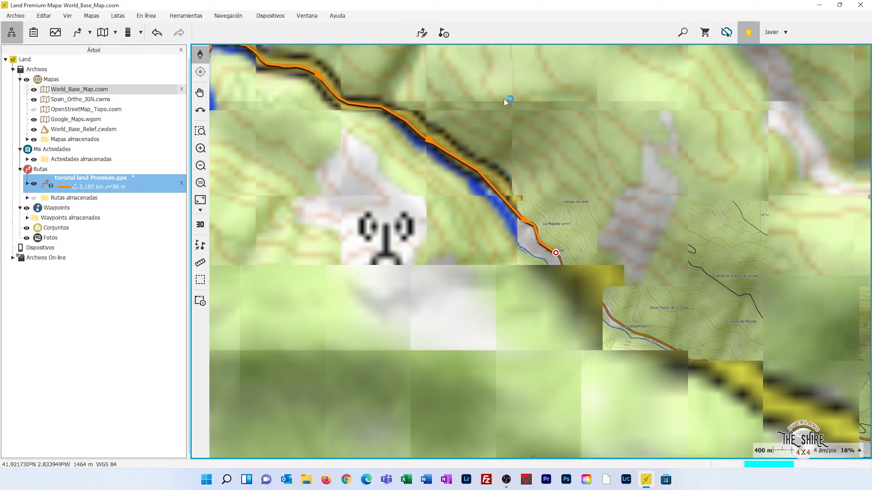
# Step: Save the extended turorial land Premium.gpx track
pyautogui.scroll(-2, 467, 323)
pyautogui.moveTo(492, 309); pyautogui.dragTo(607, 314)
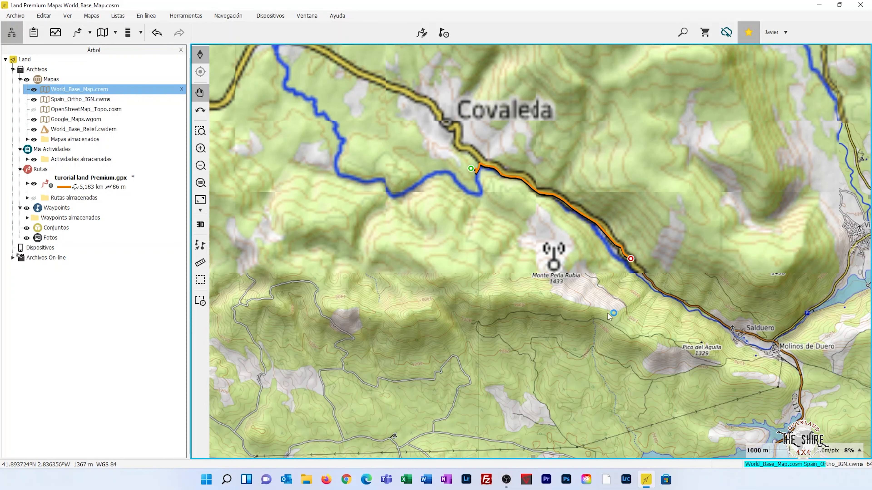
pyautogui.rightClick(69, 190)
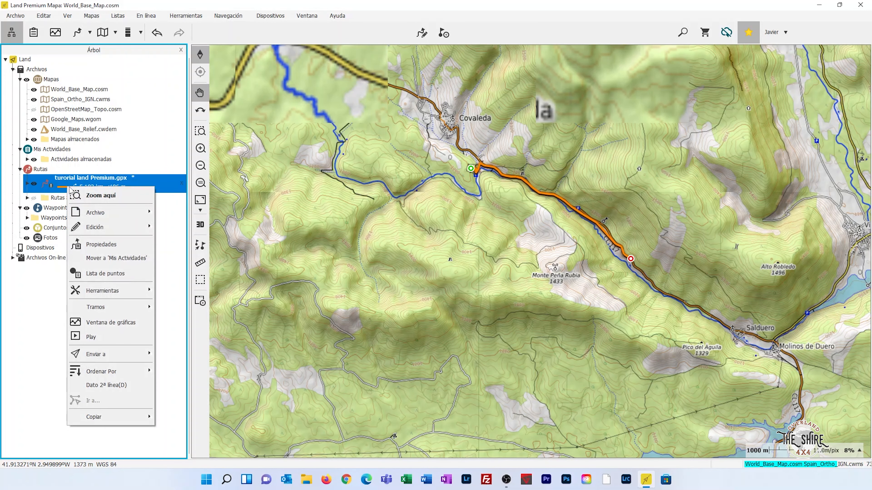
pyautogui.moveTo(112, 214)
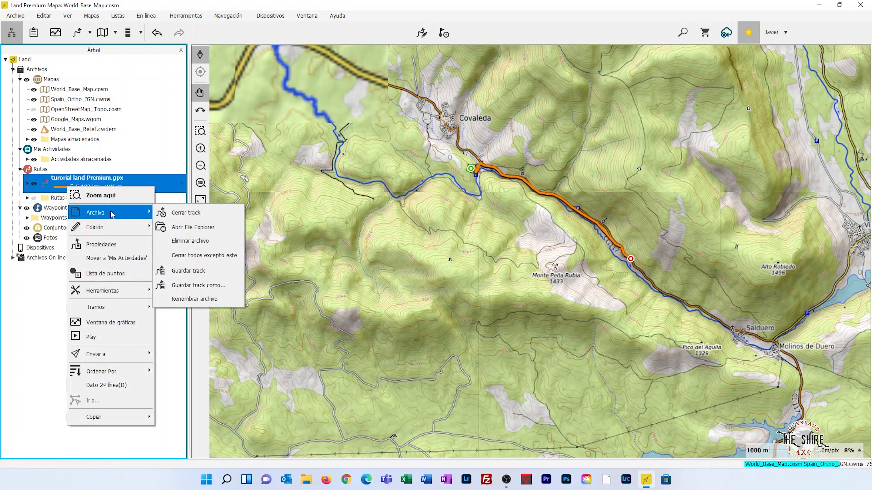
pyautogui.click(391, 257)
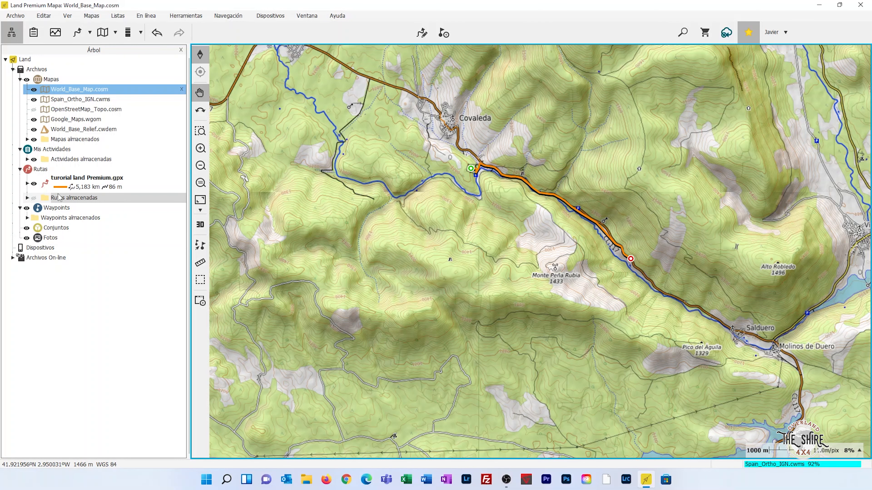
pyautogui.scroll(-1, 525, 260)
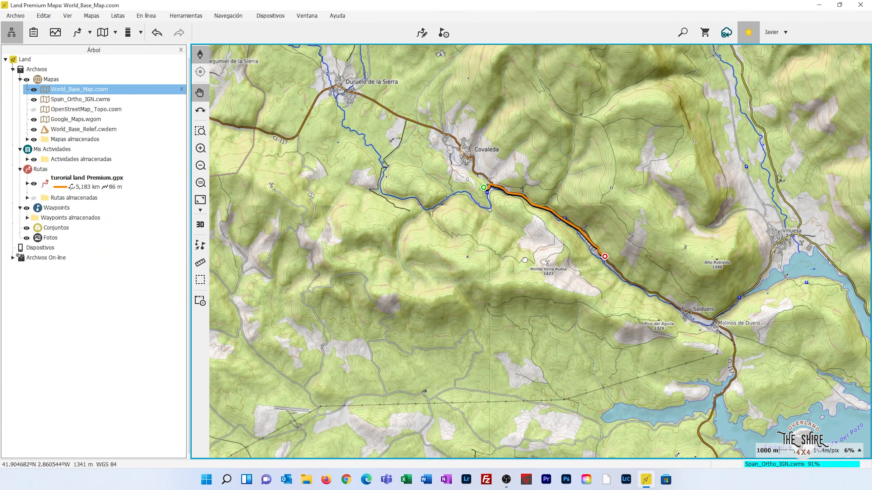
pyautogui.moveTo(525, 259); pyautogui.dragTo(489, 242)
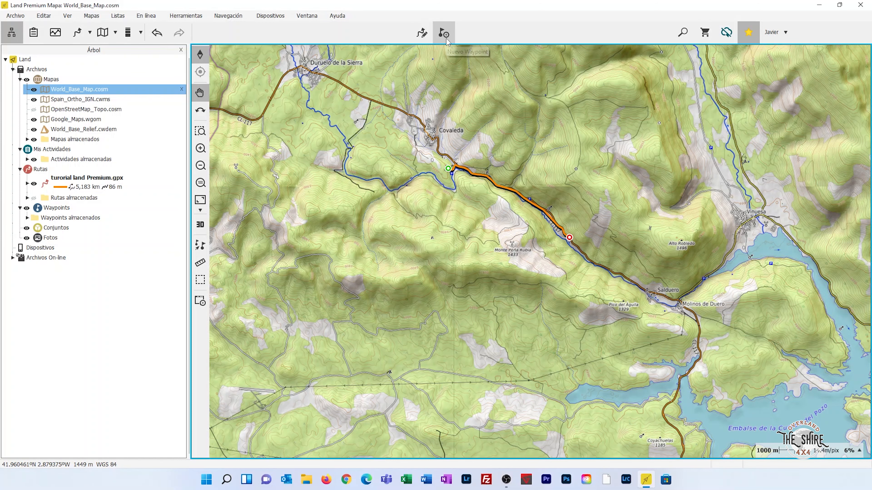
pyautogui.moveTo(473, 288); pyautogui.dragTo(421, 252)
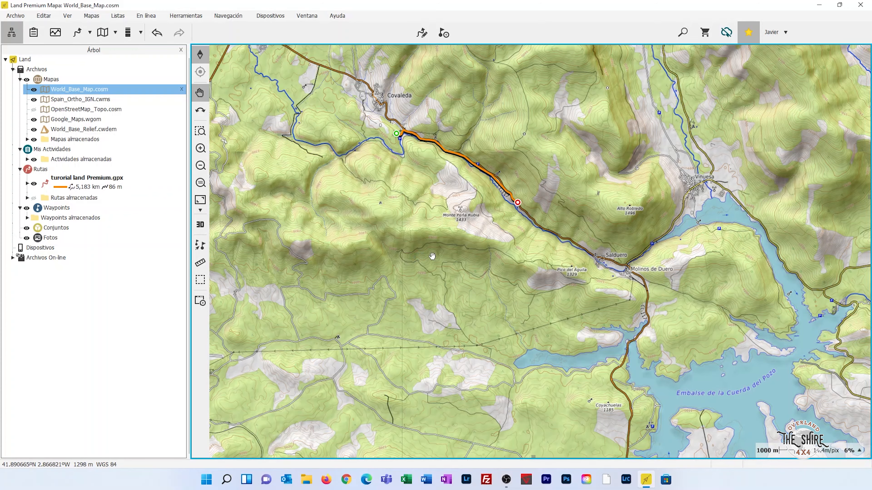
pyautogui.moveTo(526, 288); pyautogui.dragTo(449, 231)
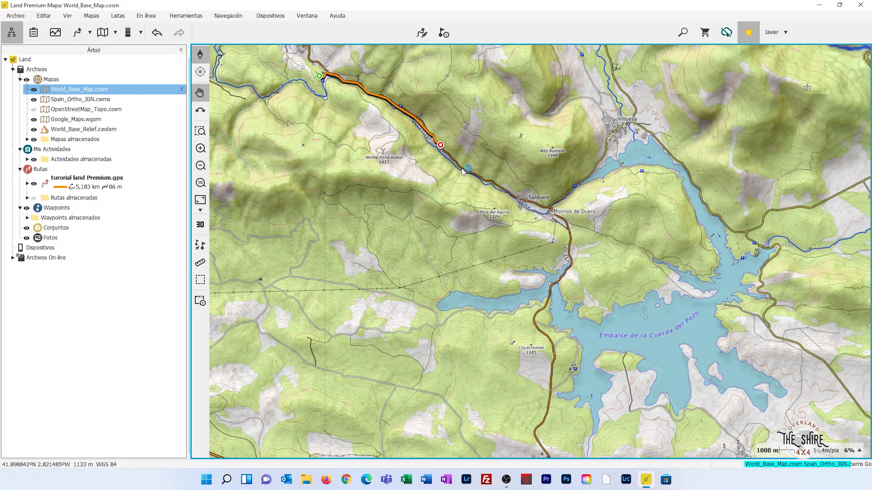
pyautogui.moveTo(457, 161); pyautogui.dragTo(510, 216)
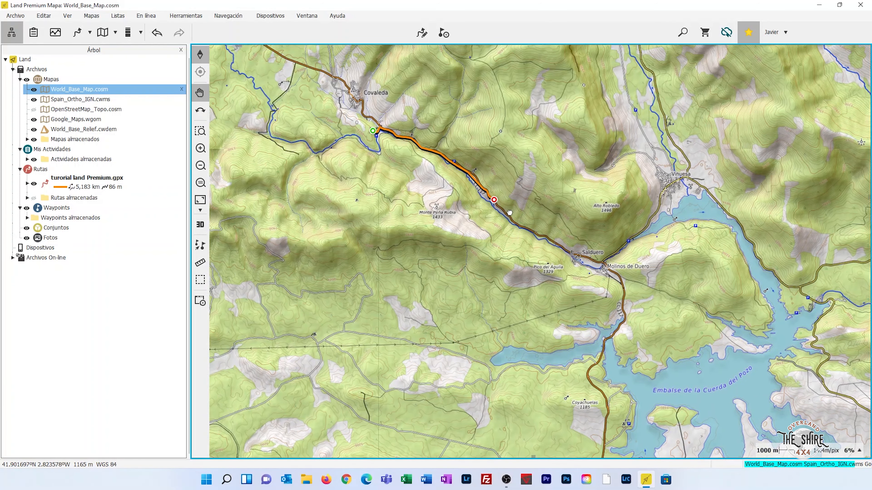
# Step: Select the turorial land Premium.gpx track on the map and reopen it for editing
pyautogui.click(448, 162)
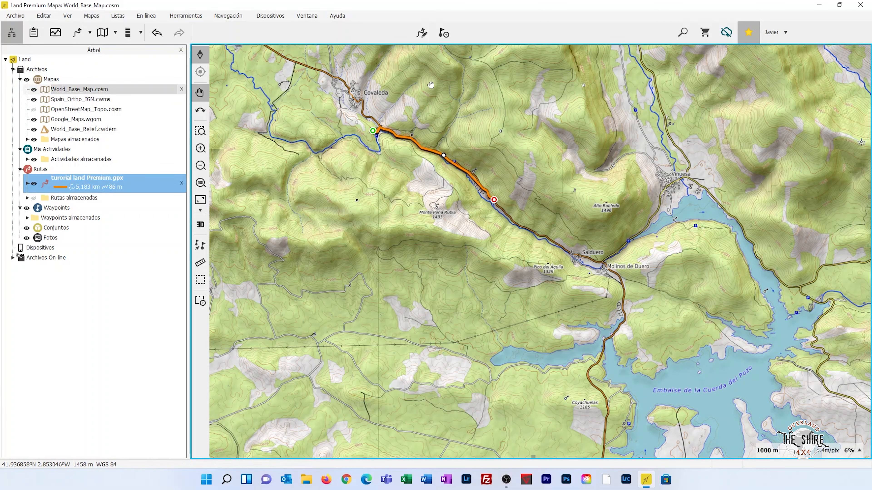
pyautogui.click(422, 32)
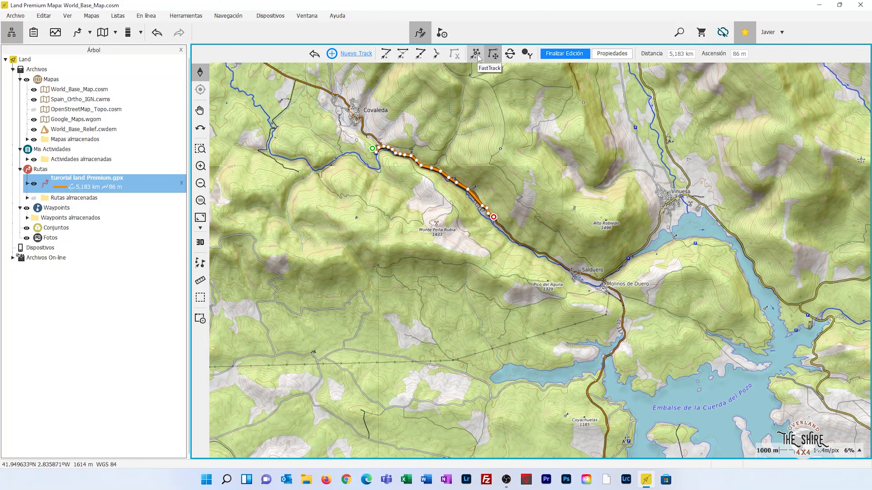
pyautogui.click(489, 55)
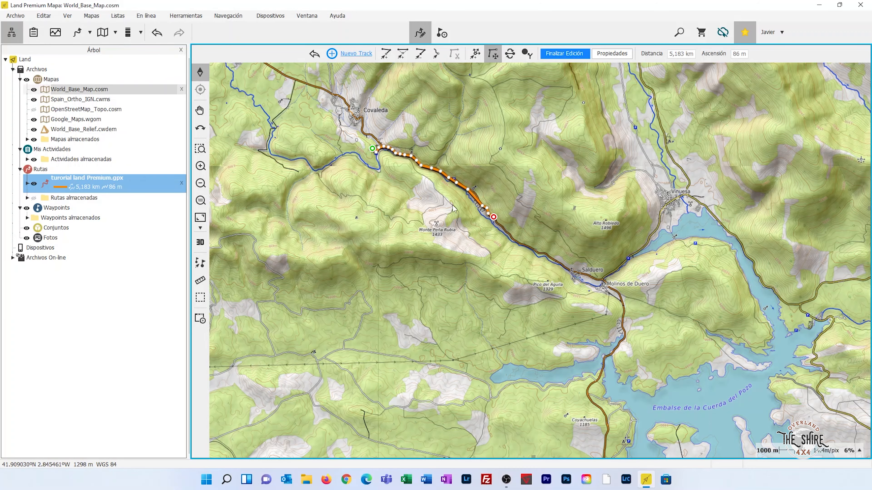
# Step: Reverse the direction of the turorial land Premium.gpx track and restore its original direction
pyautogui.scroll(2, 462, 198)
pyautogui.moveTo(416, 163); pyautogui.dragTo(438, 182)
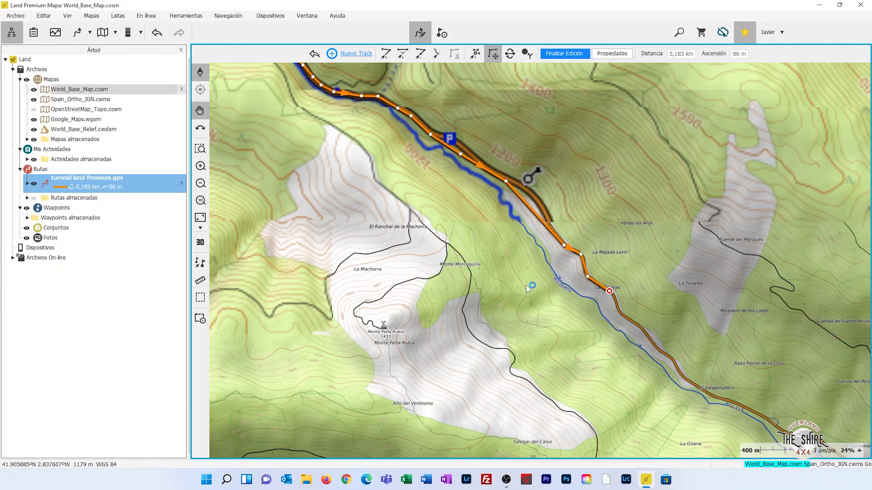
pyautogui.click(511, 54)
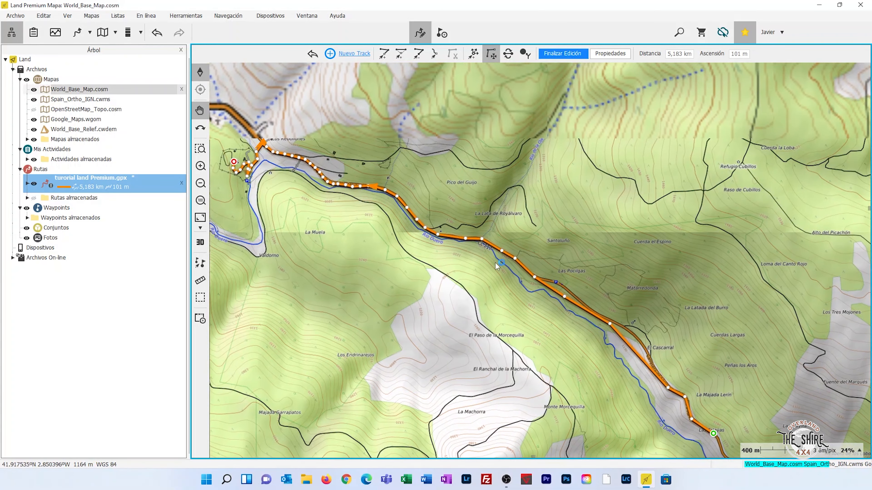
pyautogui.click(509, 54)
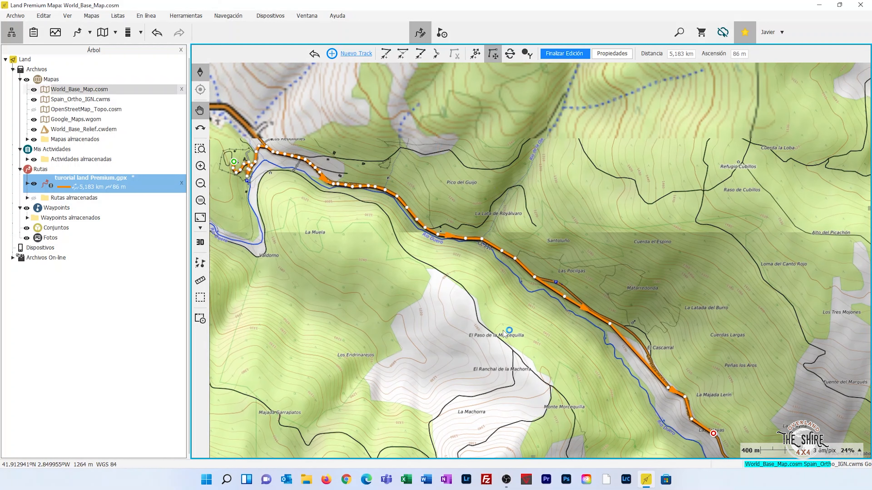
# Step: Insert intermediate points around Las Rocigas and El Cascarral to fit the track to the CL-117 road, and finish editing
pyautogui.click(402, 53)
pyautogui.moveTo(566, 297); pyautogui.dragTo(556, 284)
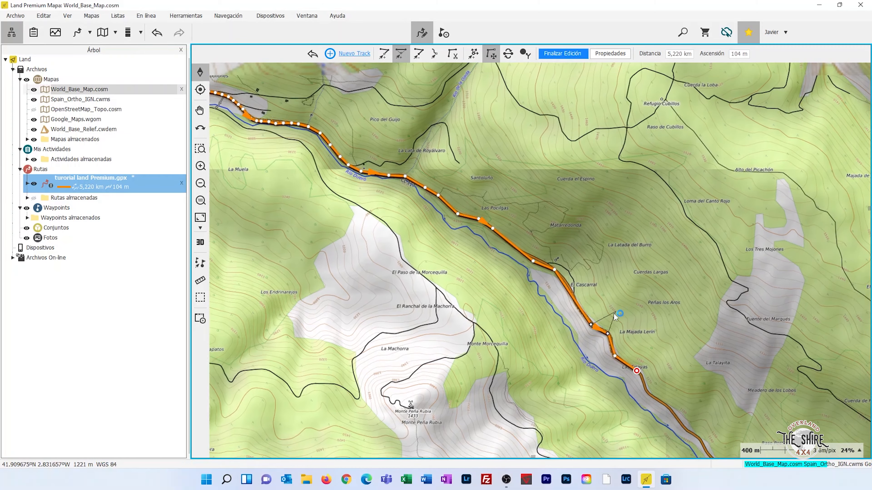
pyautogui.moveTo(616, 312); pyautogui.dragTo(511, 266)
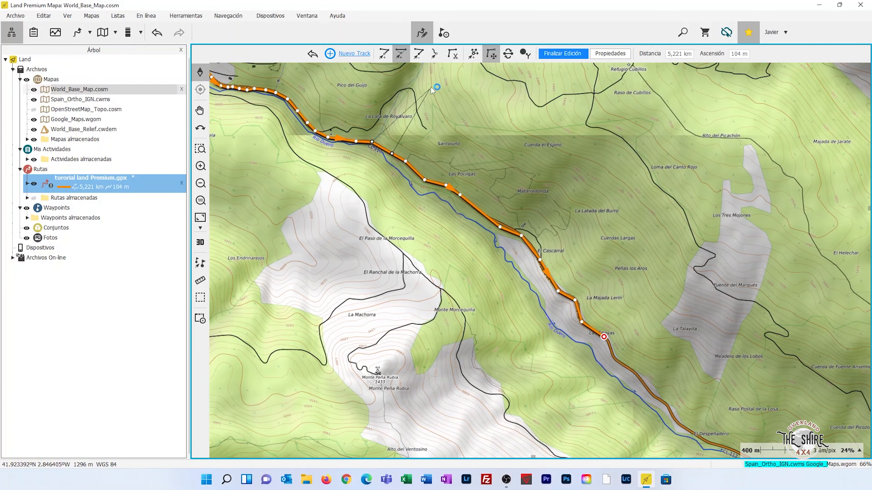
pyautogui.click(562, 53)
# Step: Start a new track at the road junction beside Molinos de Duero
pyautogui.scroll(-2, 433, 294)
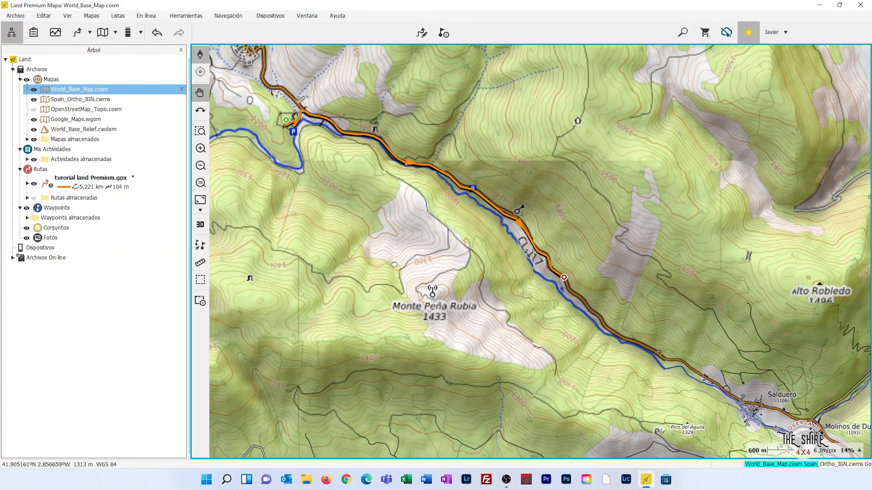
pyautogui.moveTo(407, 283); pyautogui.dragTo(287, 110)
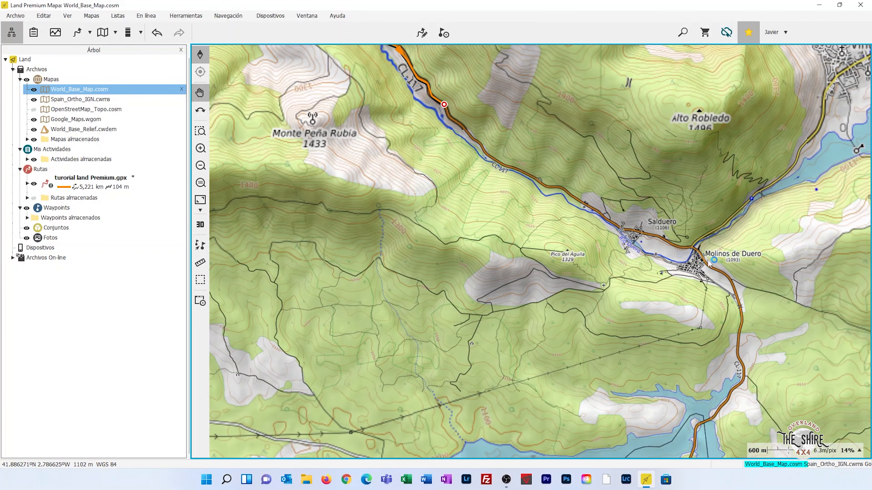
pyautogui.rightClick(695, 251)
pyautogui.moveTo(724, 264)
pyautogui.click(649, 273)
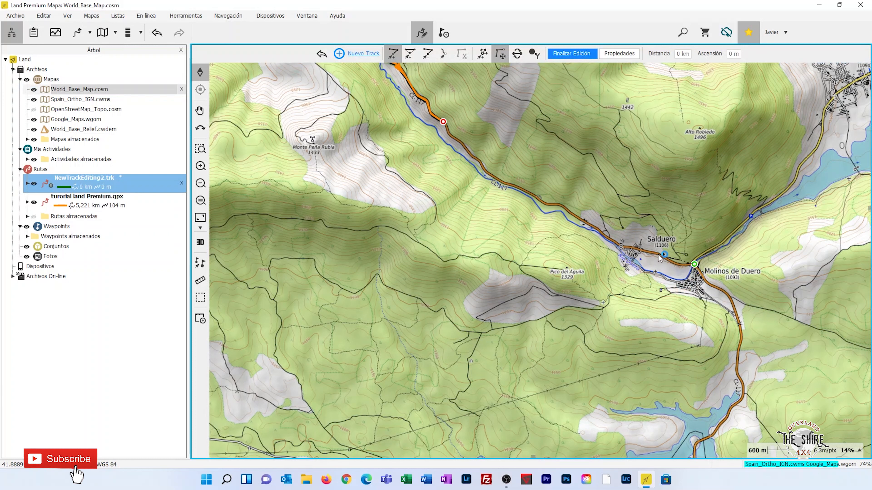
# Step: Extend the new track north-west along the CL-117 road past Salduero, stopping just short of the first track's end
pyautogui.click(658, 254)
pyautogui.click(618, 245)
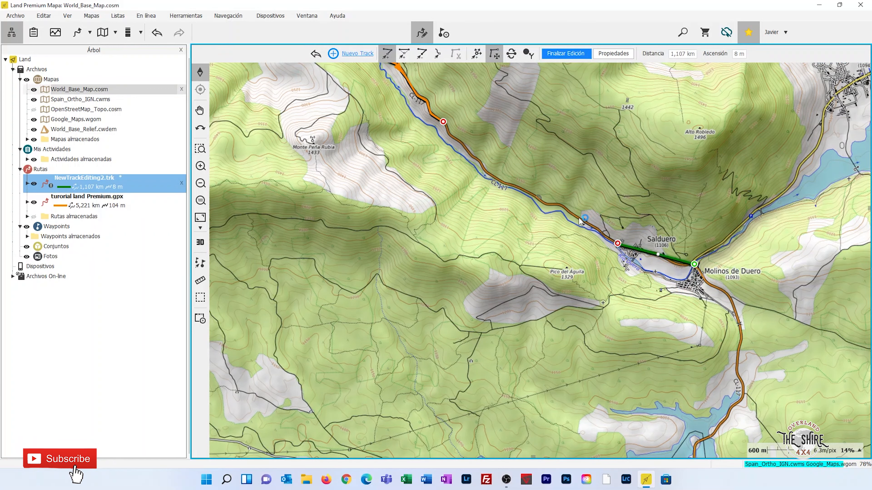
pyautogui.click(578, 219)
pyautogui.click(506, 181)
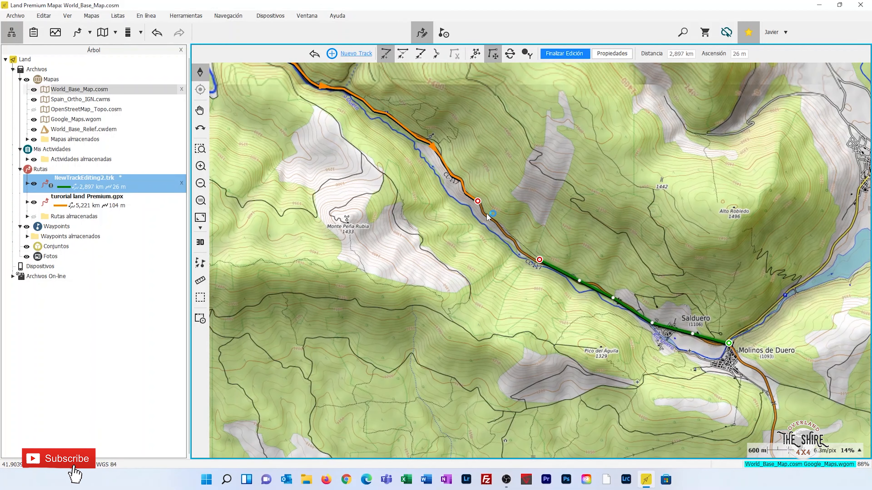
pyautogui.click(485, 214)
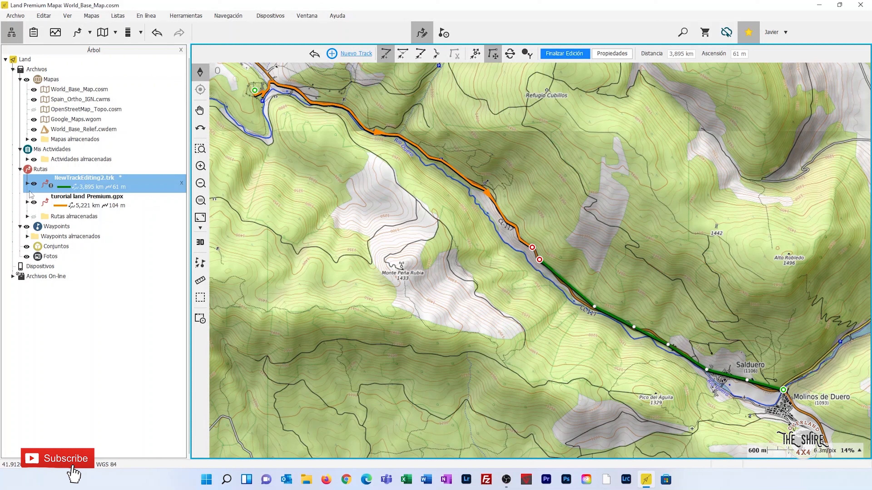
# Step: Save the new track as a GPS Exchange File (*.gpx) named "tutorial land premium dos" in the tracks folder
pyautogui.rightClick(55, 181)
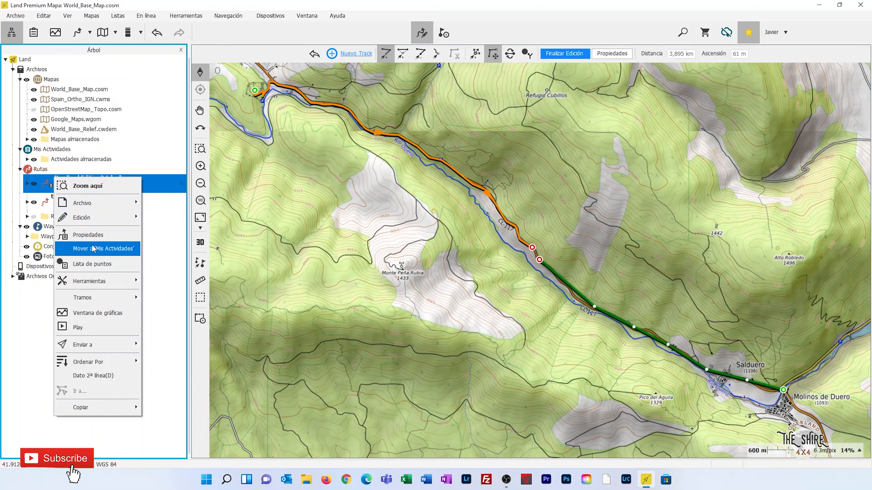
pyautogui.moveTo(117, 204)
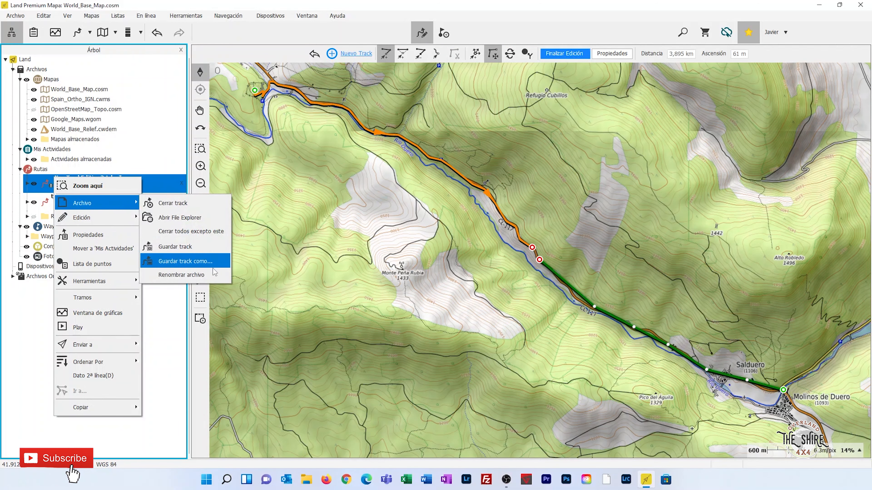
pyautogui.click(219, 268)
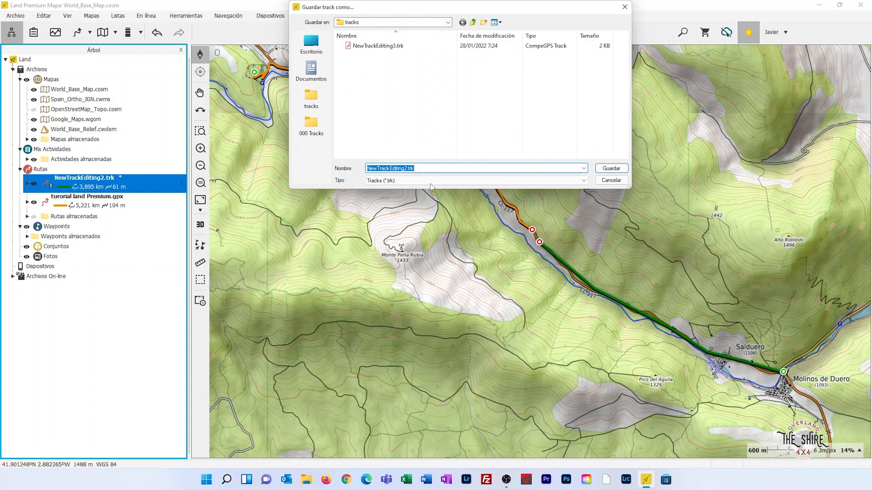
pyautogui.click(584, 180)
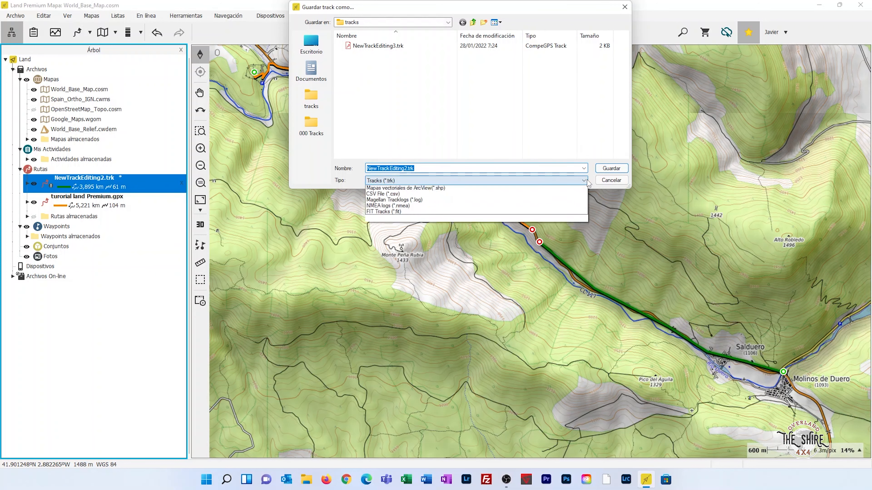
pyautogui.click(435, 207)
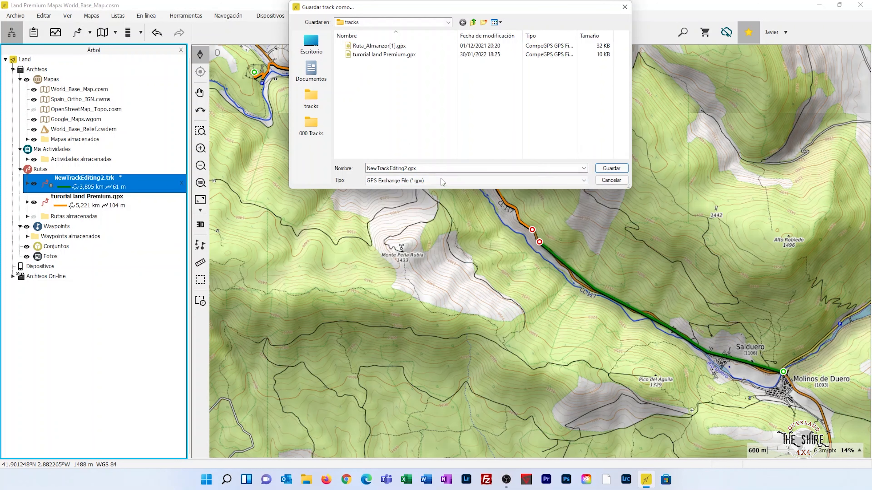
pyautogui.click(433, 167)
pyautogui.write('t')
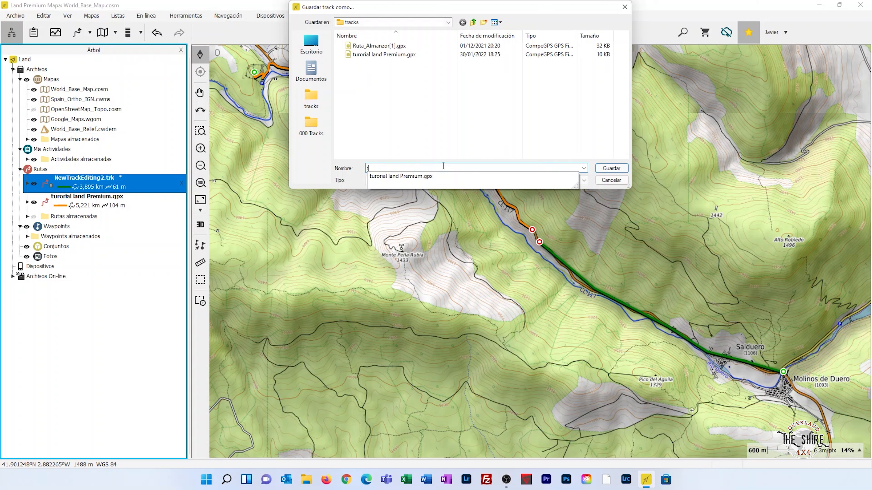
pyautogui.write('utor')
pyautogui.press('BackSpace')
pyautogui.write('tor')
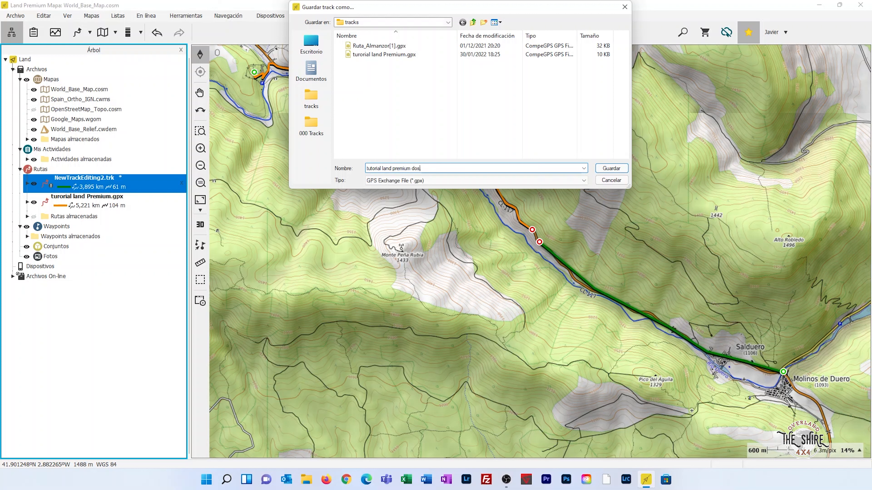
pyautogui.press('Return')
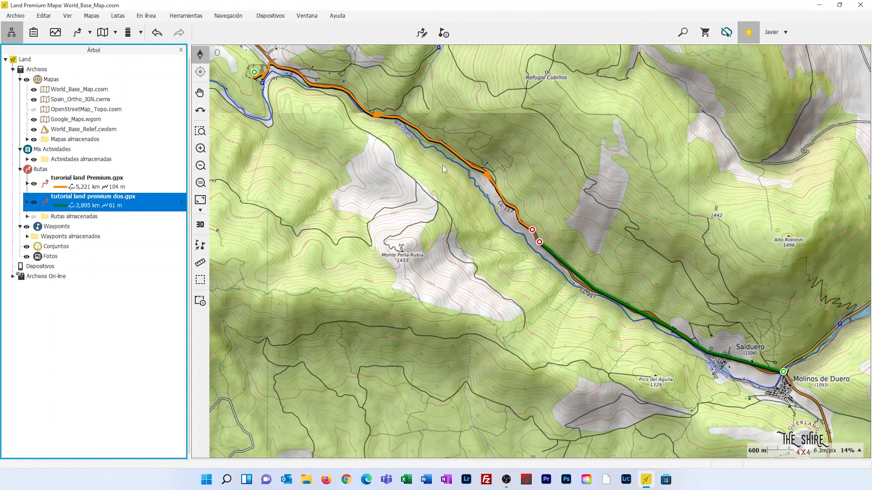
pyautogui.scroll(-1, 499, 266)
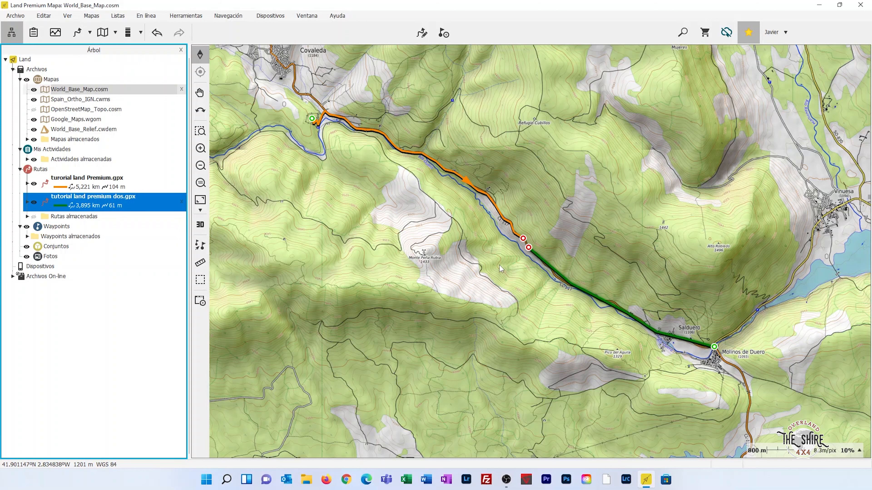
pyautogui.scroll(2, 537, 294)
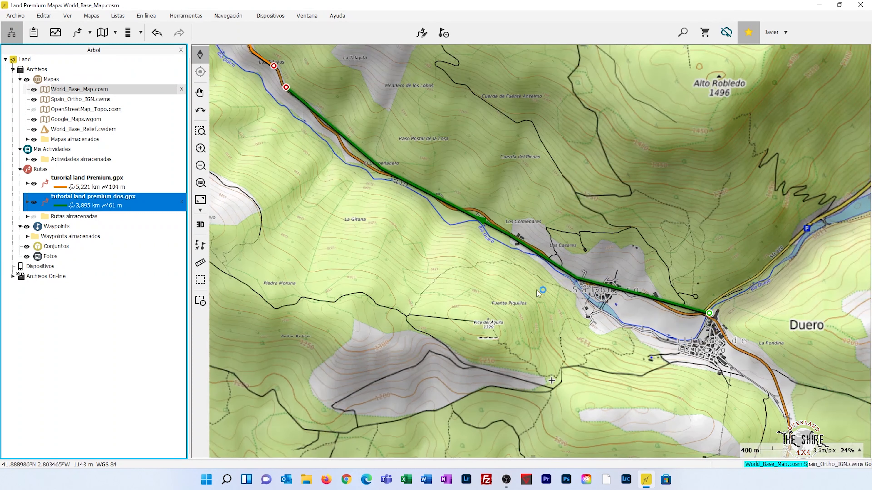
pyautogui.click(488, 227)
pyautogui.moveTo(460, 225); pyautogui.dragTo(628, 377)
pyautogui.click(412, 184)
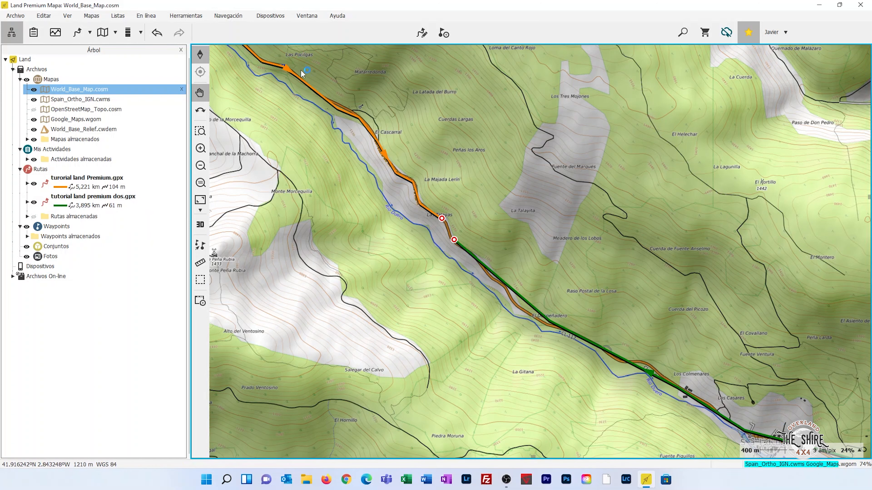
pyautogui.scroll(-1, 434, 281)
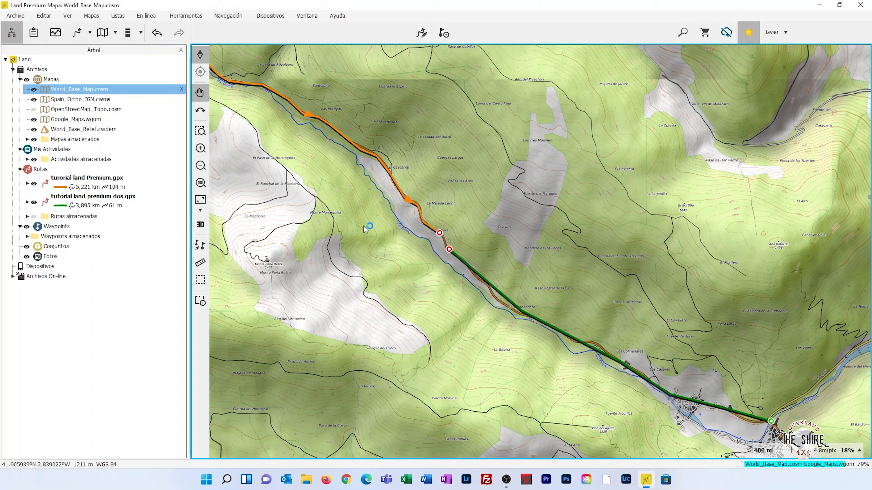
pyautogui.click(44, 16)
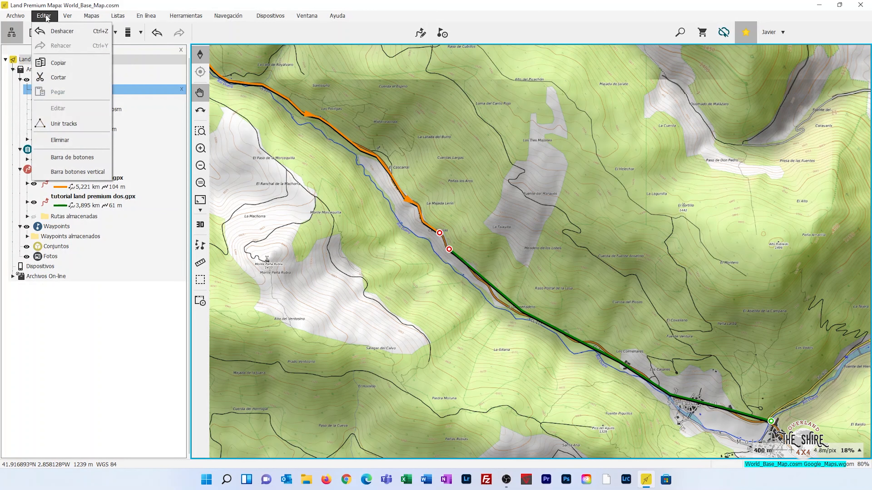
pyautogui.click(64, 124)
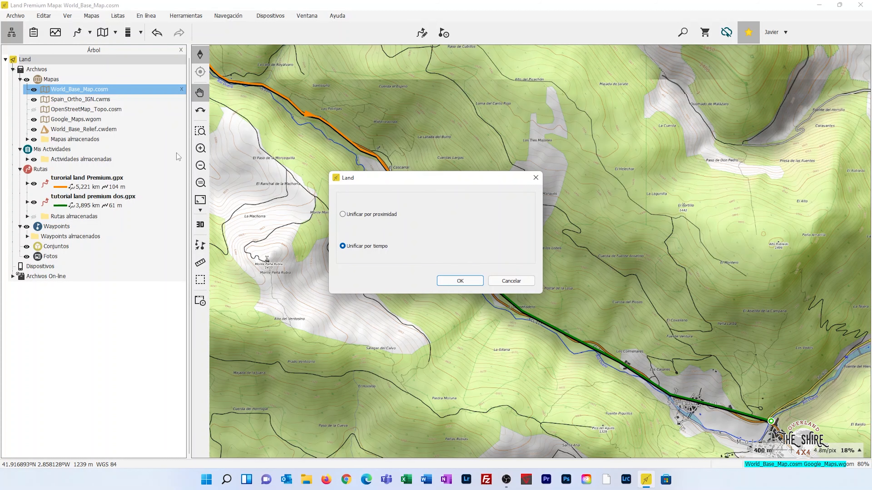
pyautogui.click(460, 281)
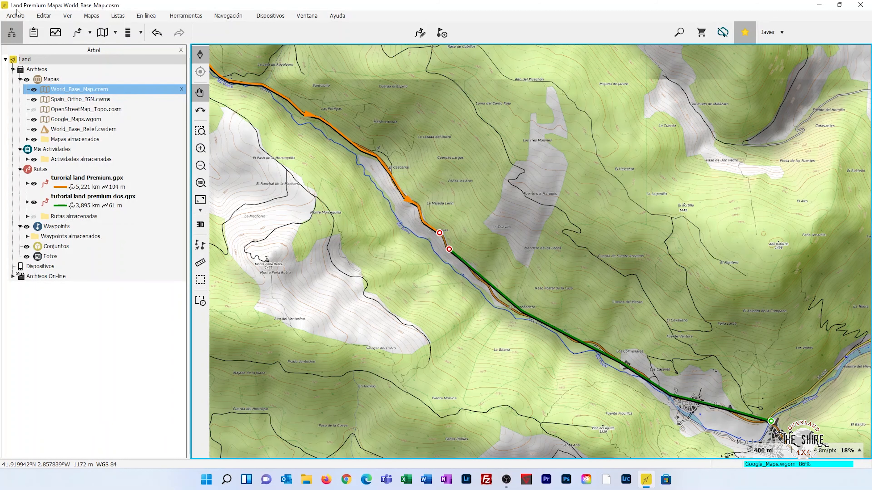
# Step: Join the two tracks by proximity (Unificar por proximidad), merging them as a single track (Como un solo track)
pyautogui.click(43, 16)
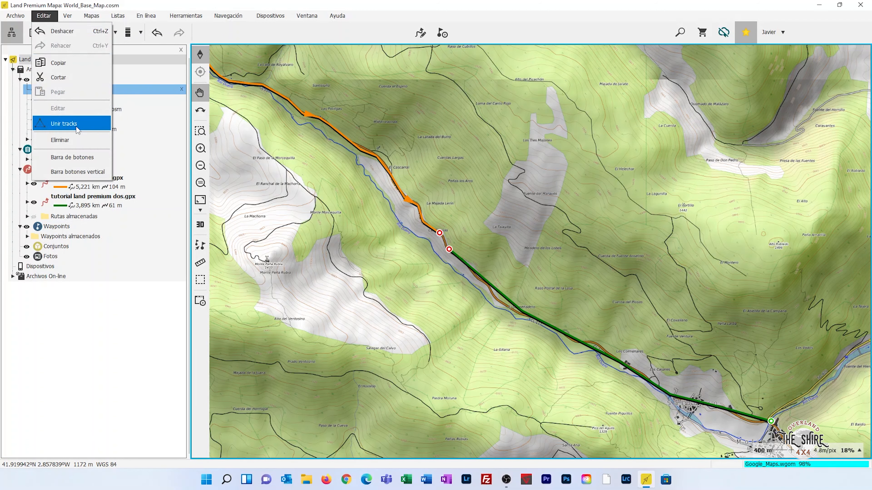
pyautogui.click(76, 124)
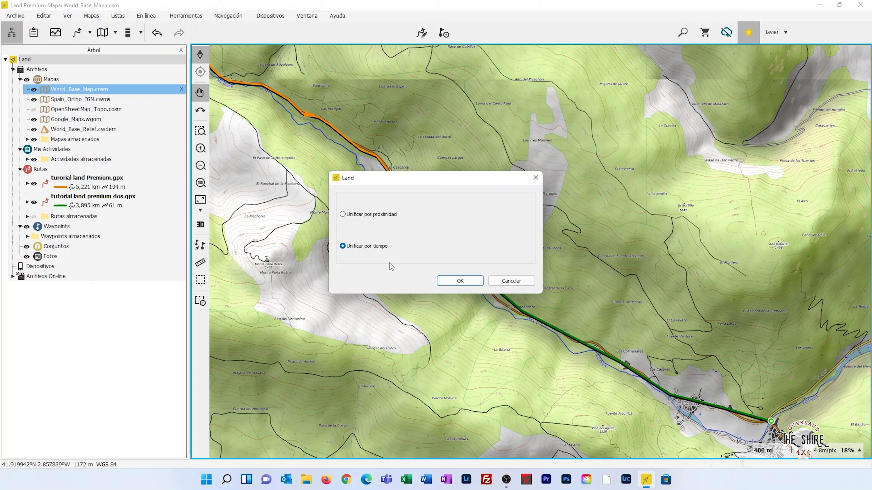
pyautogui.click(342, 214)
pyautogui.click(456, 284)
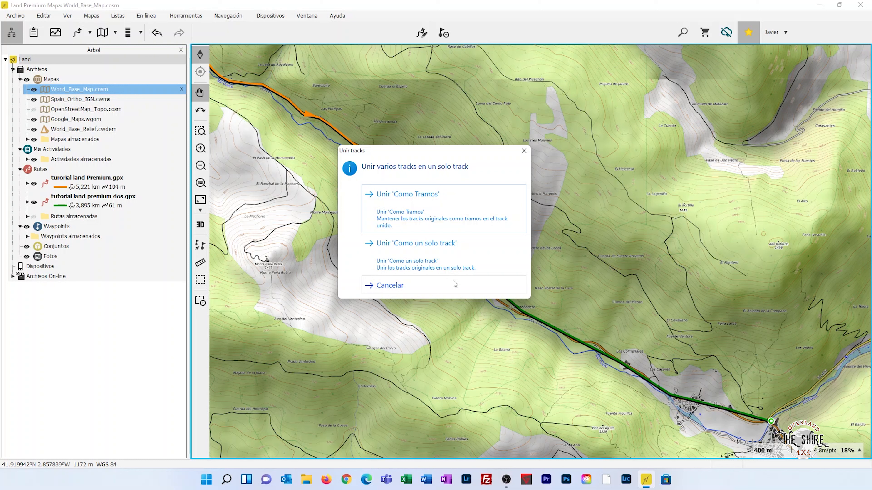
pyautogui.click(409, 244)
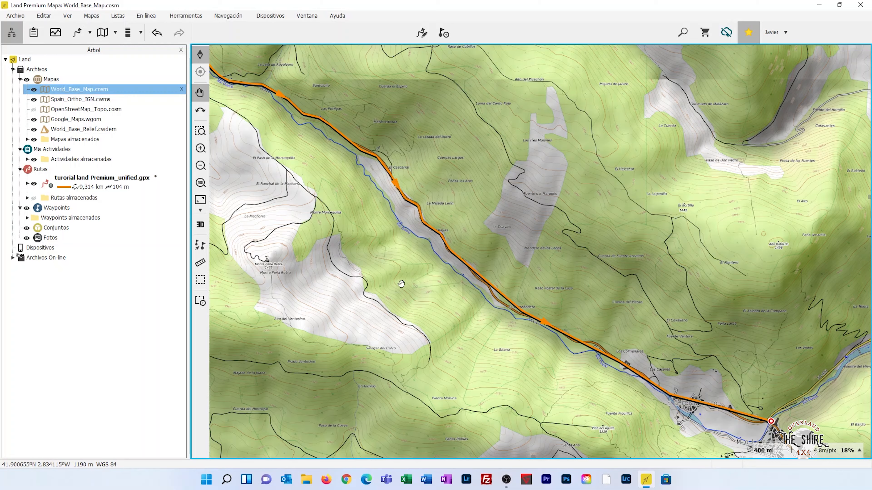
# Step: Examine the course of the joined track between Covaleda and Molinos de Duero
pyautogui.moveTo(385, 286); pyautogui.dragTo(453, 297)
pyautogui.scroll(-3, 454, 297)
pyautogui.moveTo(460, 328); pyautogui.dragTo(519, 325)
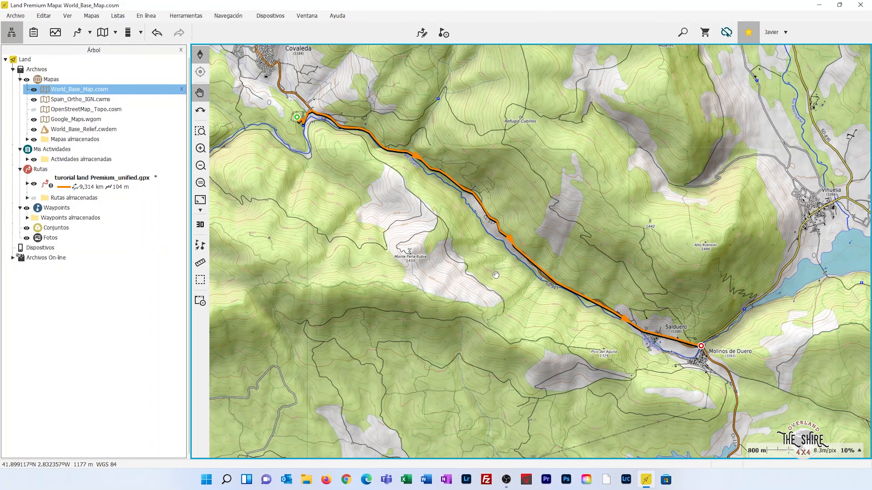
pyautogui.scroll(2, 493, 274)
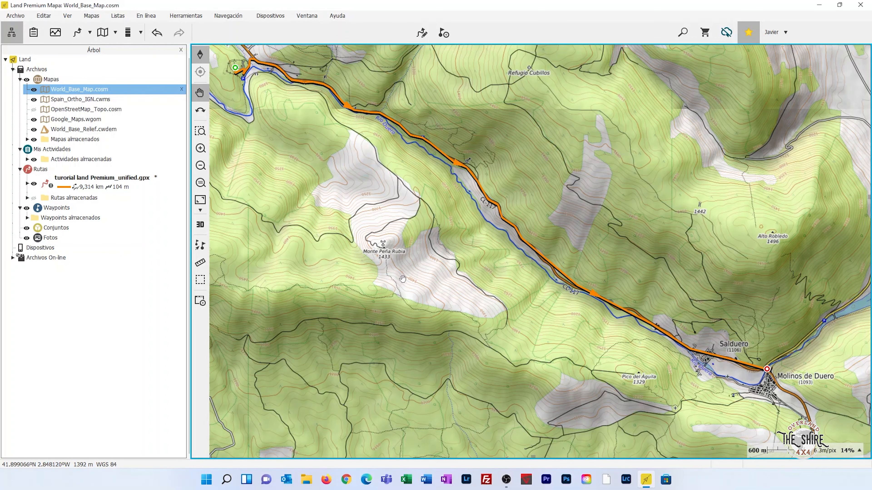
pyautogui.scroll(-2, 462, 344)
pyautogui.scroll(-1, 462, 349)
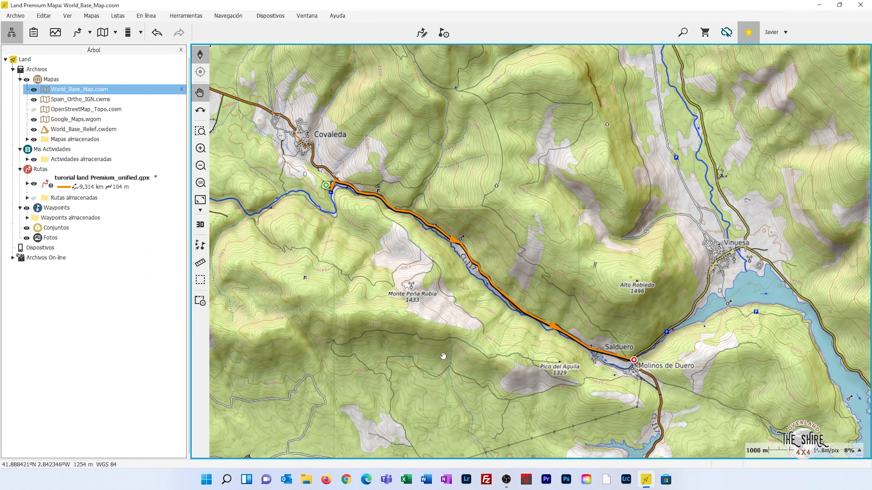
pyautogui.scroll(3, 427, 339)
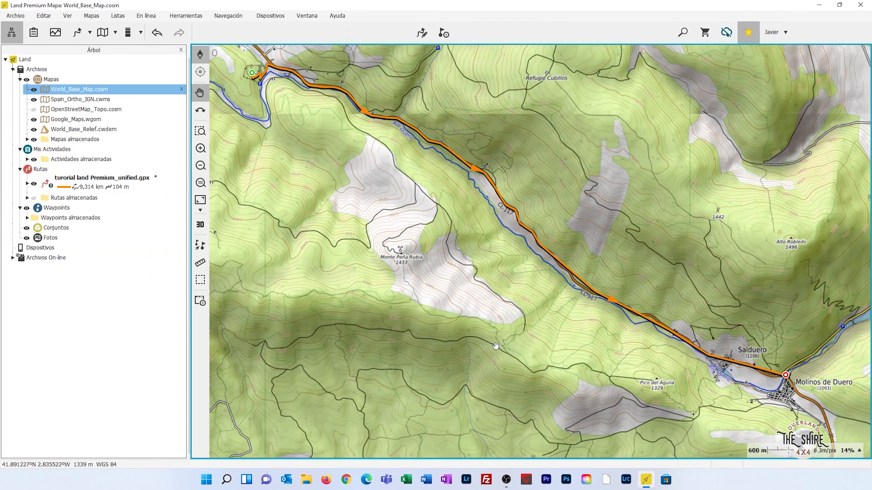
# Step: Start editing the joined track, open its properties and set the activity type to 4x4
pyautogui.click(422, 33)
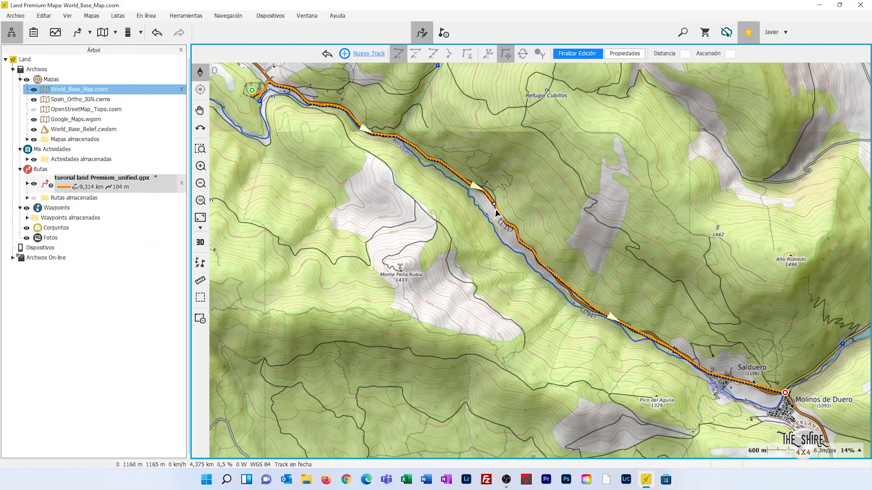
pyautogui.click(445, 88)
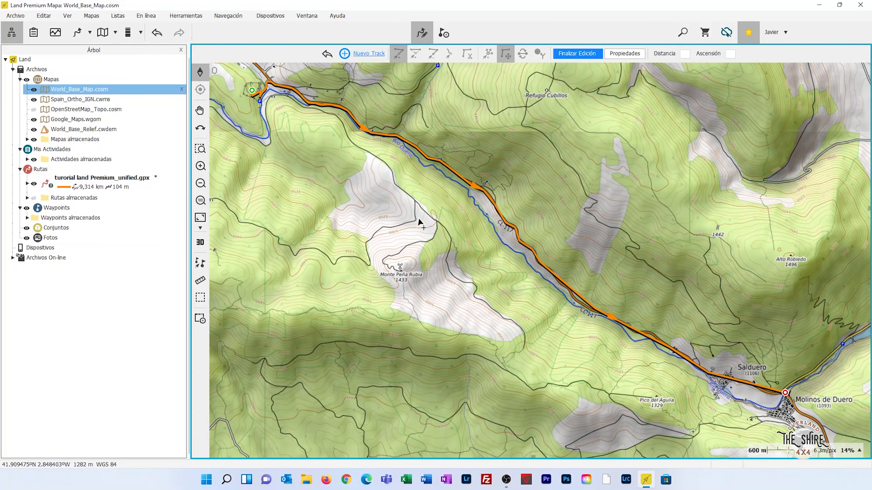
pyautogui.click(505, 224)
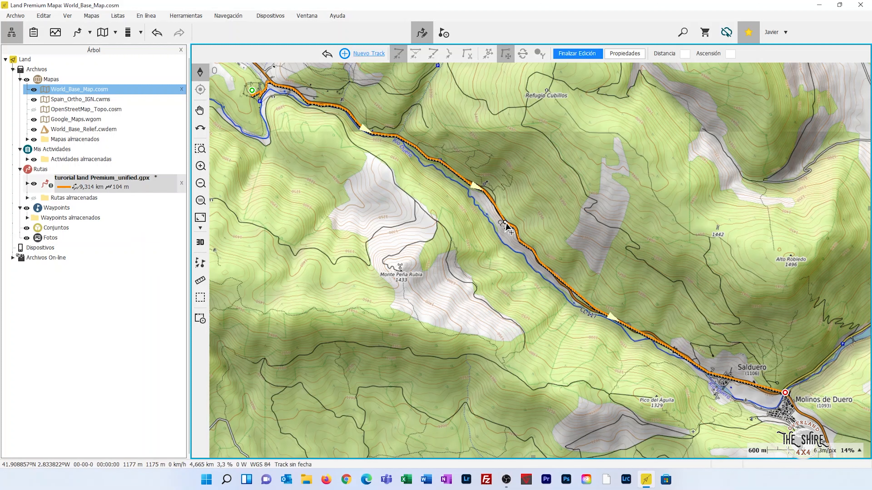
pyautogui.rightClick(506, 223)
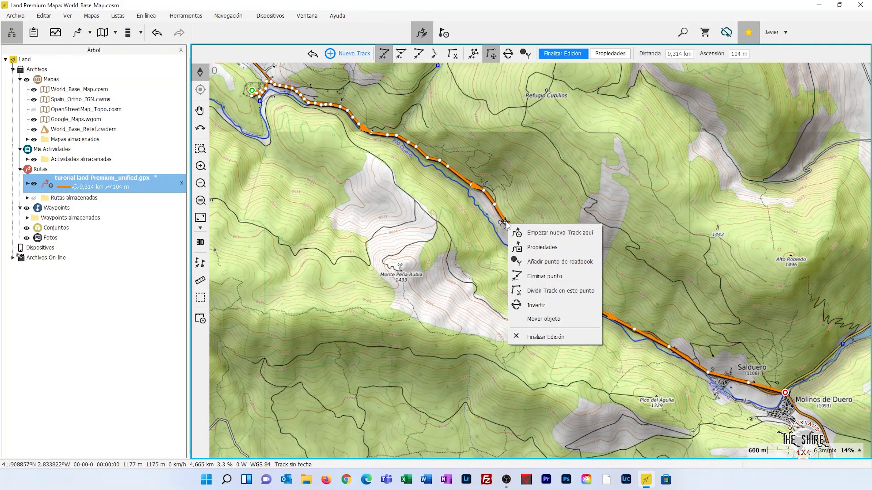
pyautogui.click(542, 247)
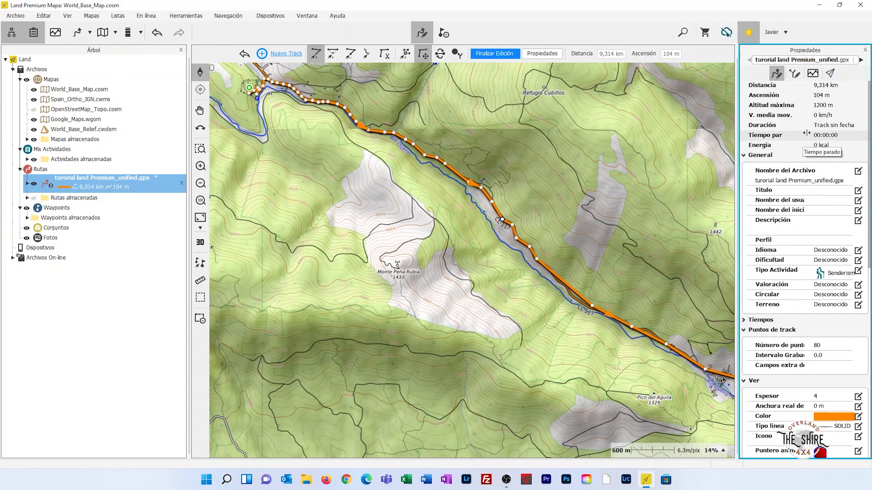
pyautogui.click(858, 272)
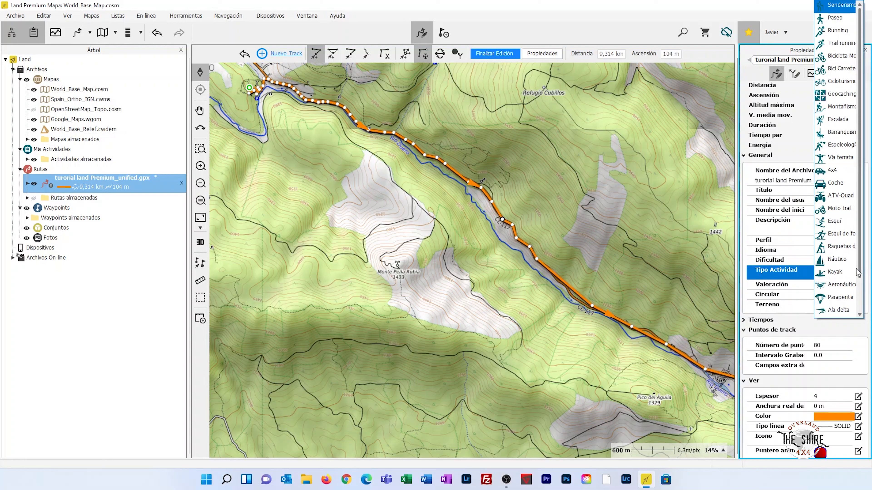
pyautogui.click(835, 171)
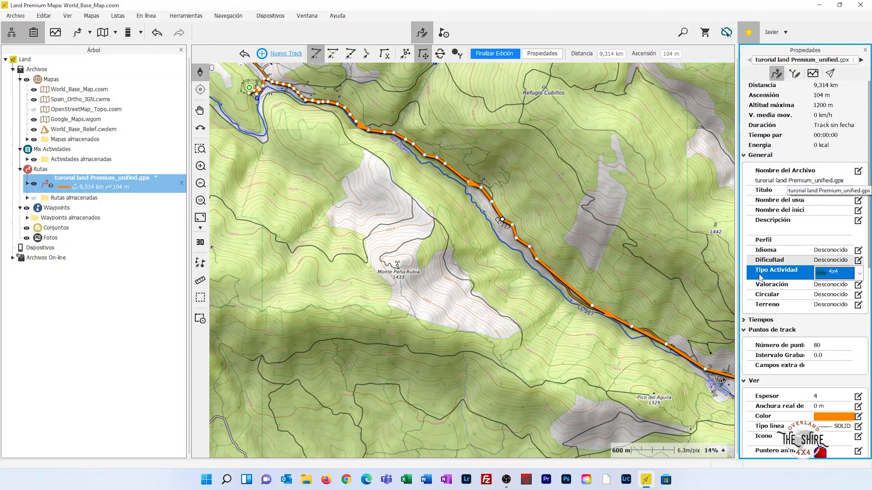
# Step: Change the joined track's line color to pink and set its thickness (Espesor) to 8
pyautogui.click(858, 417)
pyautogui.click(859, 419)
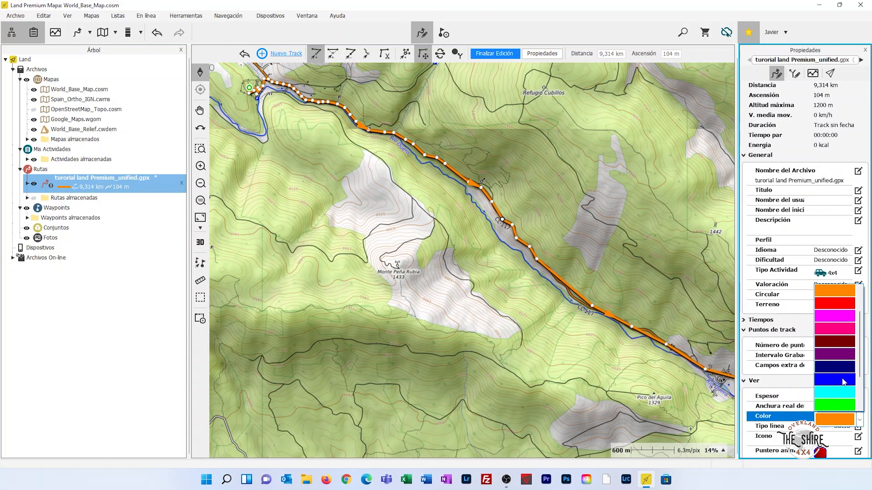
pyautogui.click(829, 335)
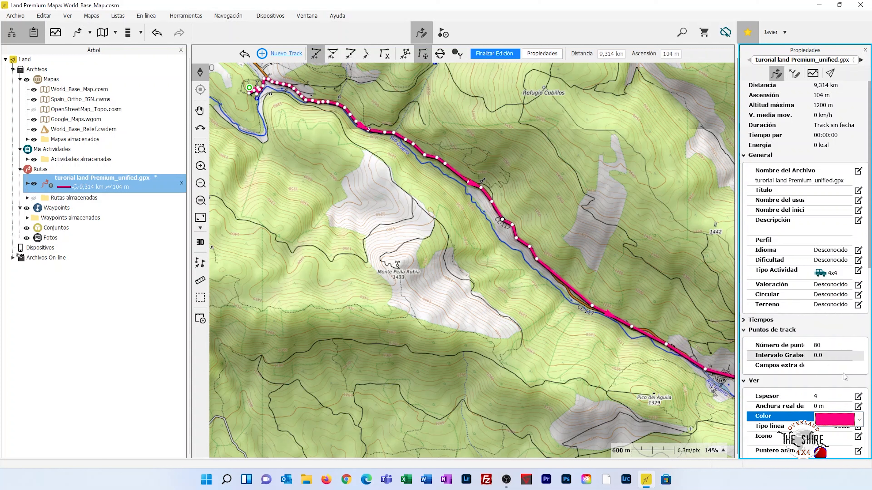
pyautogui.click(859, 397)
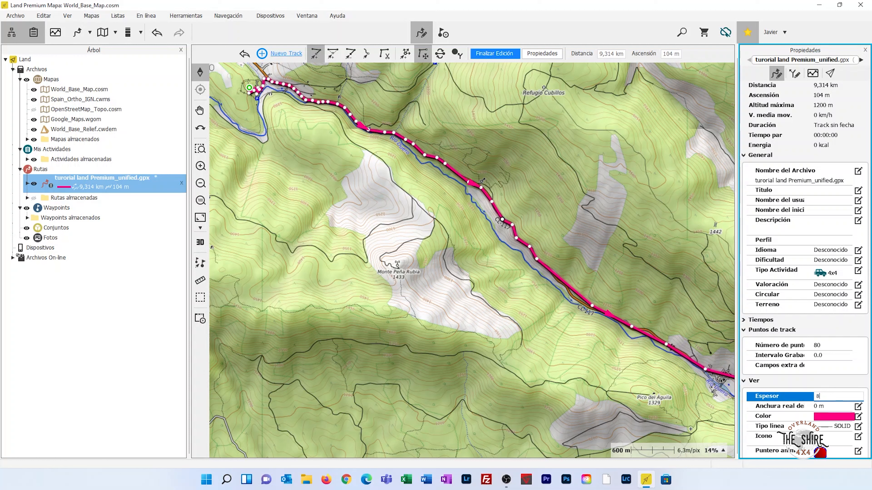
pyautogui.write('8')
pyautogui.press('Return')
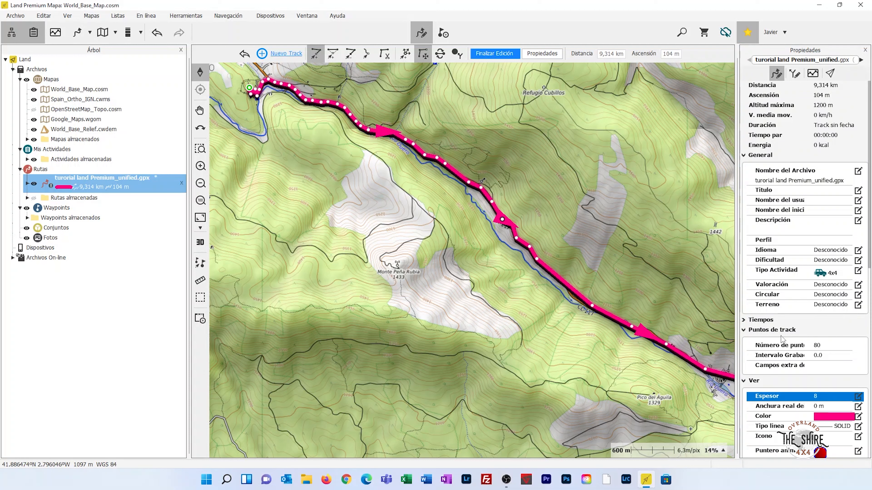
pyautogui.press('Down')
pyautogui.press('Down')
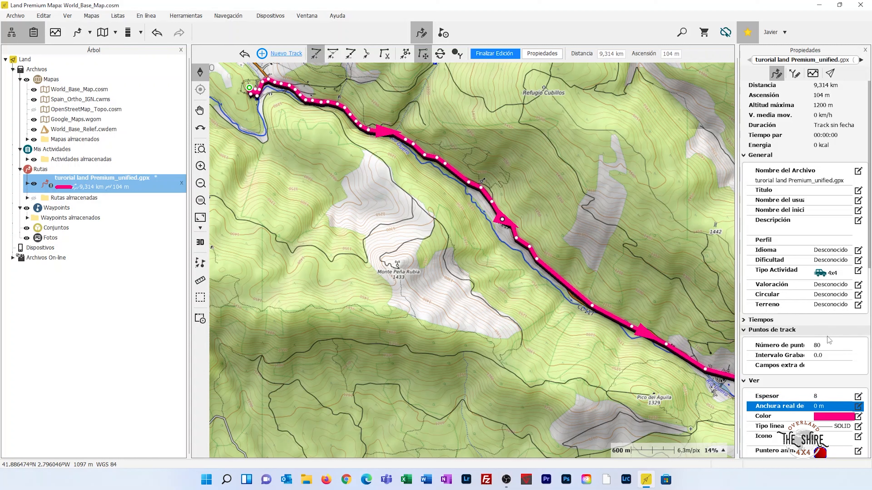
# Step: Close the joined track's properties and split it at a point midway between Covaleda and Molinos de Duero using Dividir 'Por Track'
pyautogui.press('Down')
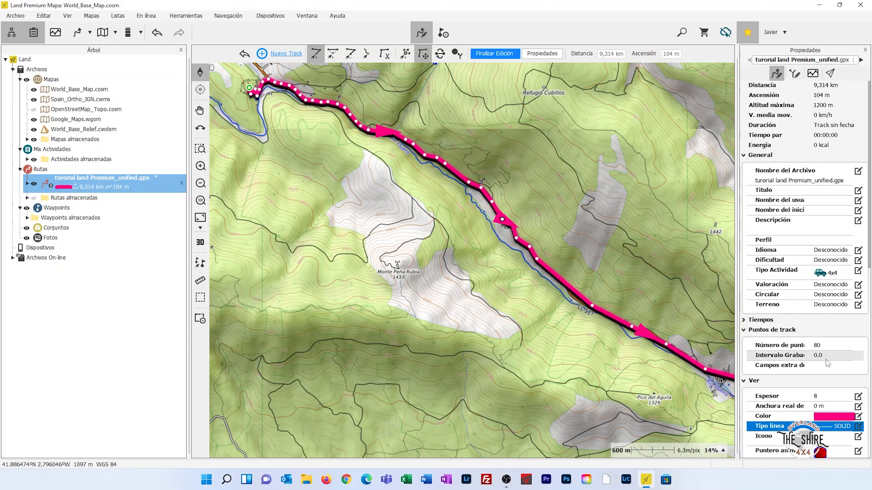
pyautogui.click(865, 50)
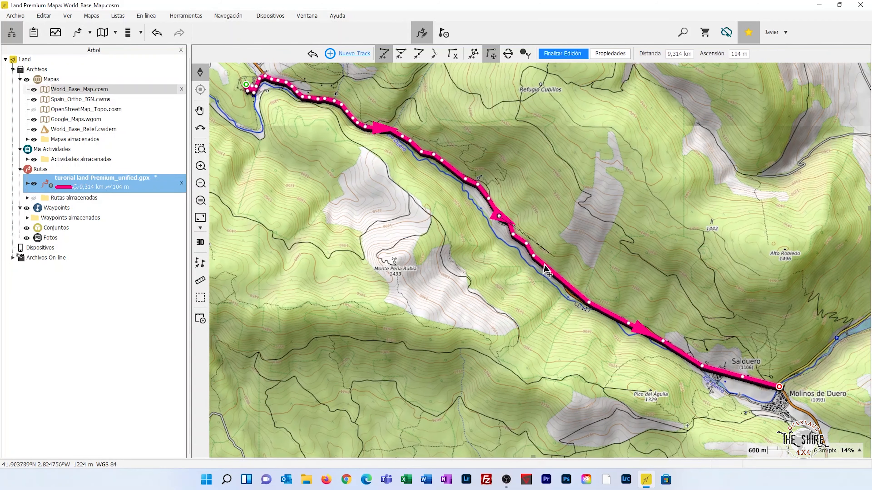
pyautogui.rightClick(526, 243)
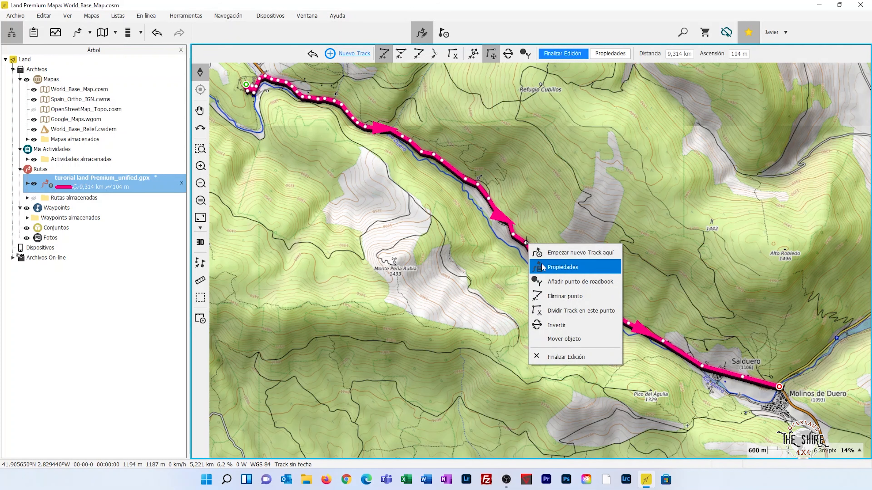
pyautogui.click(577, 311)
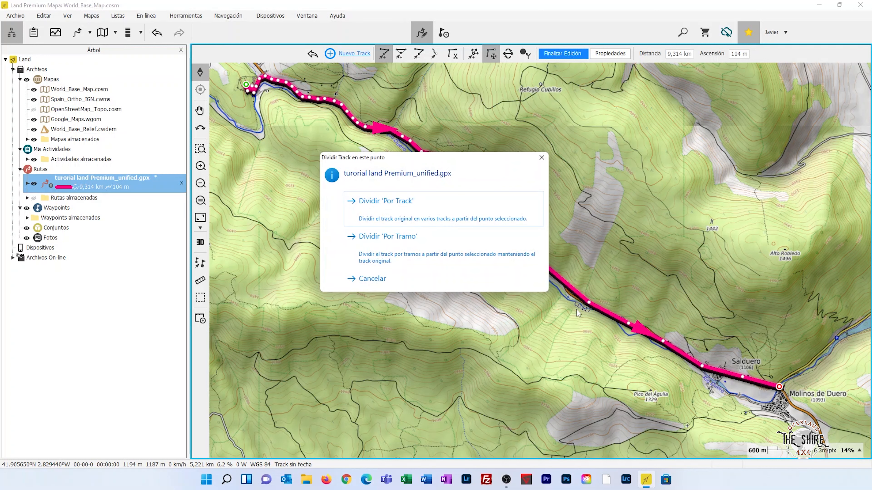
pyautogui.click(419, 208)
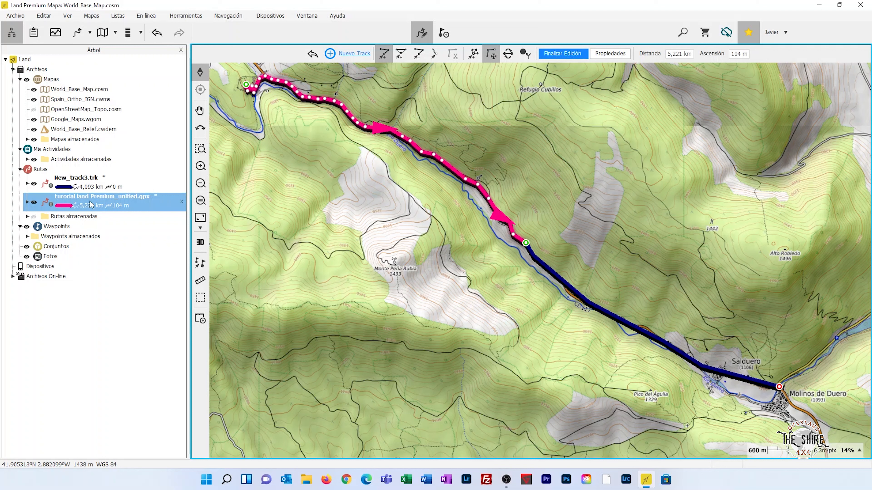
# Step: Save the split-off blue track New_track3 as a GPS Exchange File (*.gpx) named "tutorial dos" in the tracks folder
pyautogui.click(77, 185)
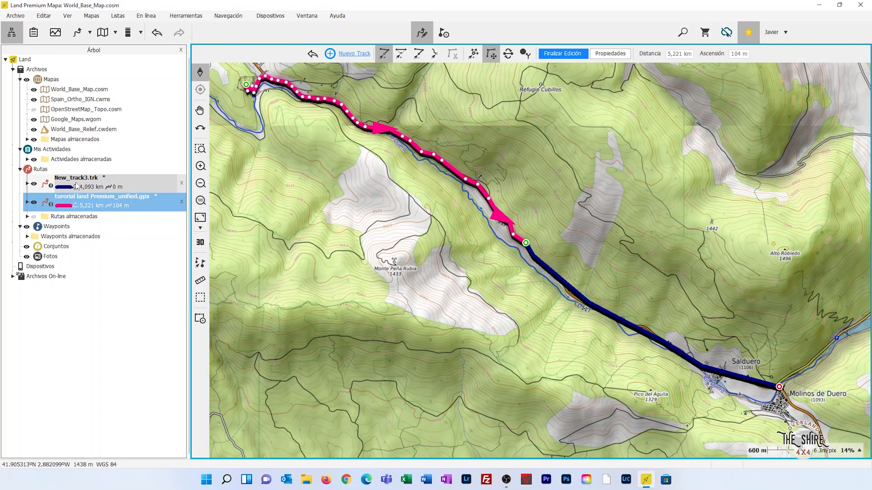
pyautogui.rightClick(77, 186)
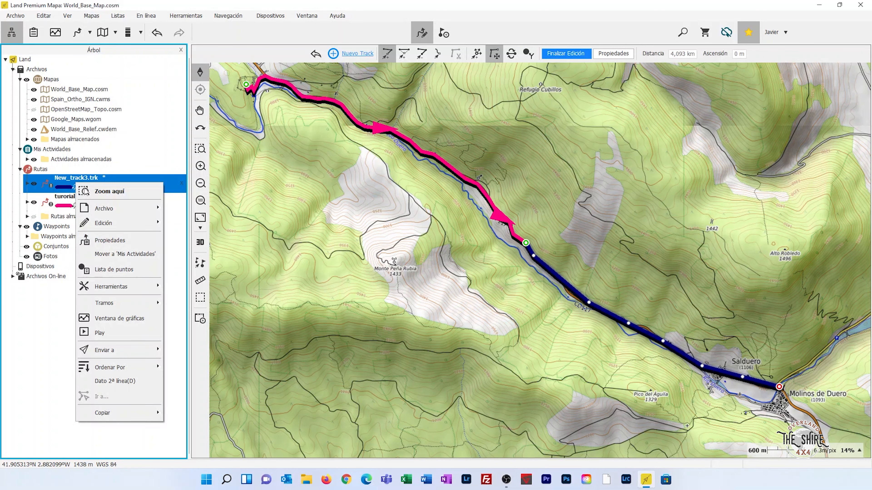
pyautogui.moveTo(108, 208)
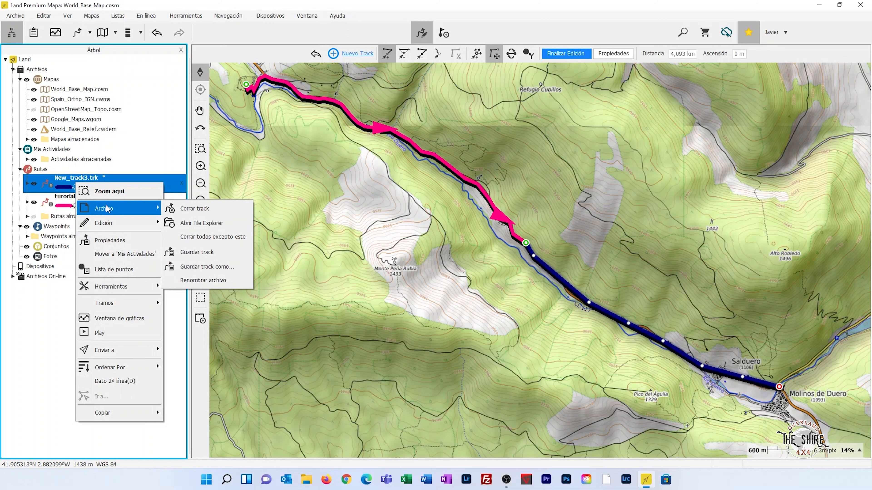
pyautogui.click(238, 267)
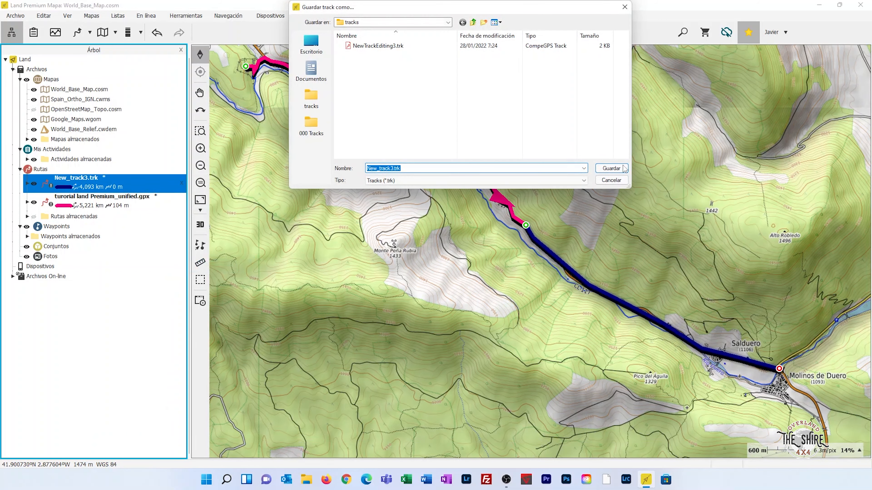
pyautogui.click(584, 168)
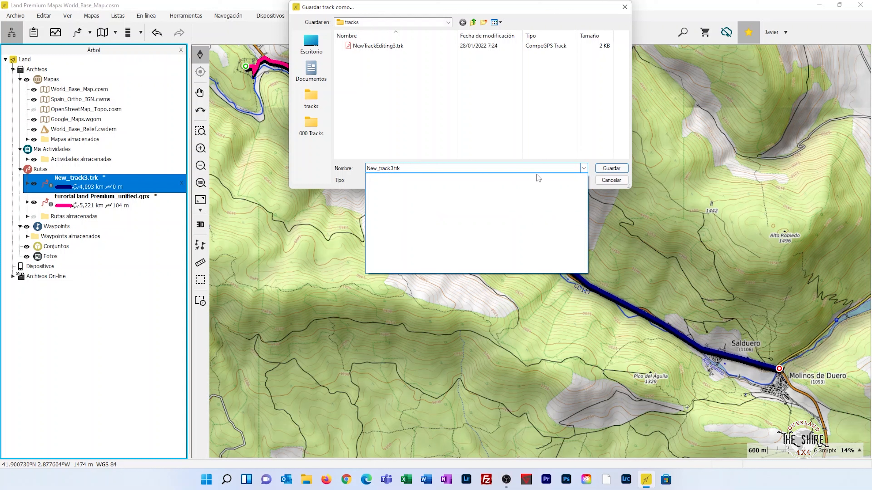
pyautogui.click(583, 169)
pyautogui.click(584, 180)
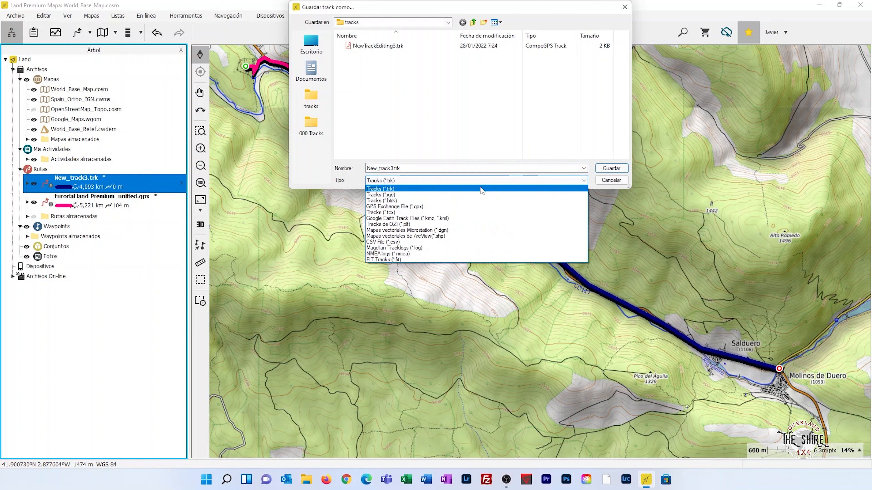
pyautogui.click(425, 207)
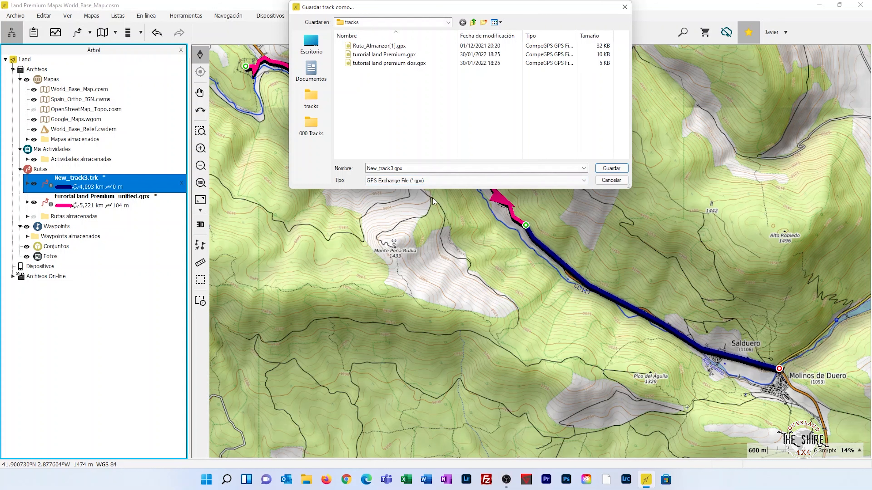
pyautogui.click(448, 168)
pyautogui.write('t')
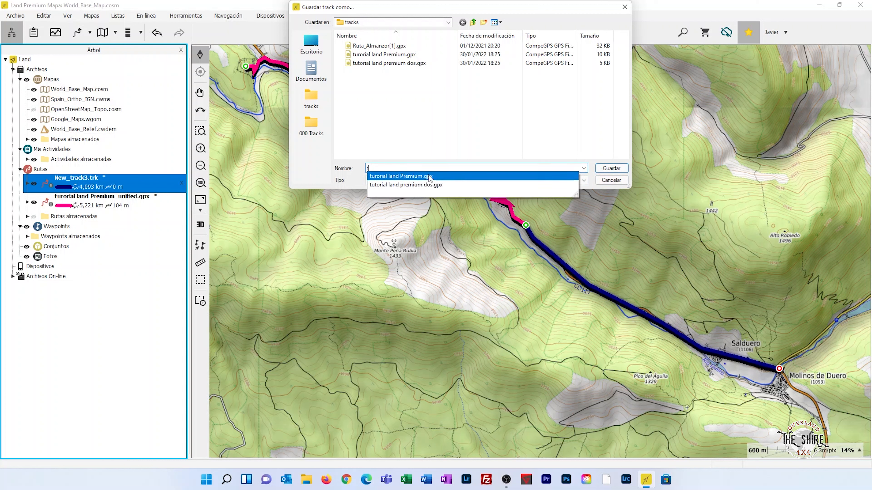
pyautogui.write('utorial dos')
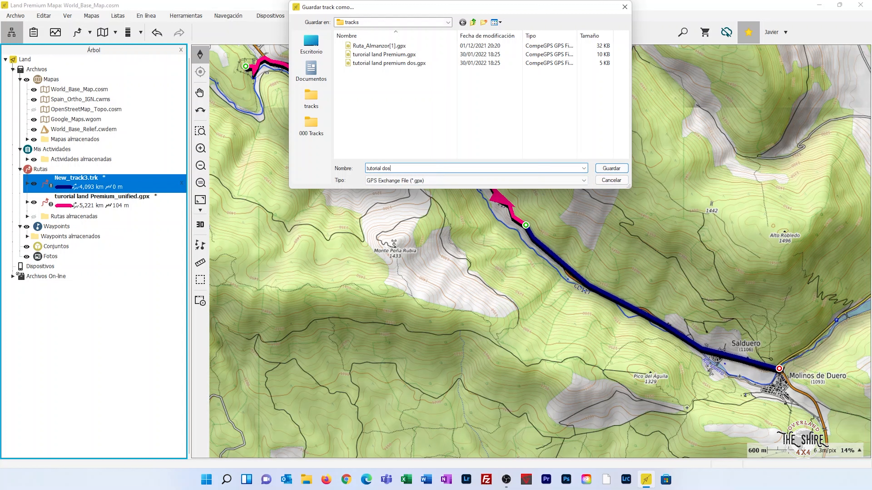
pyautogui.press('Return')
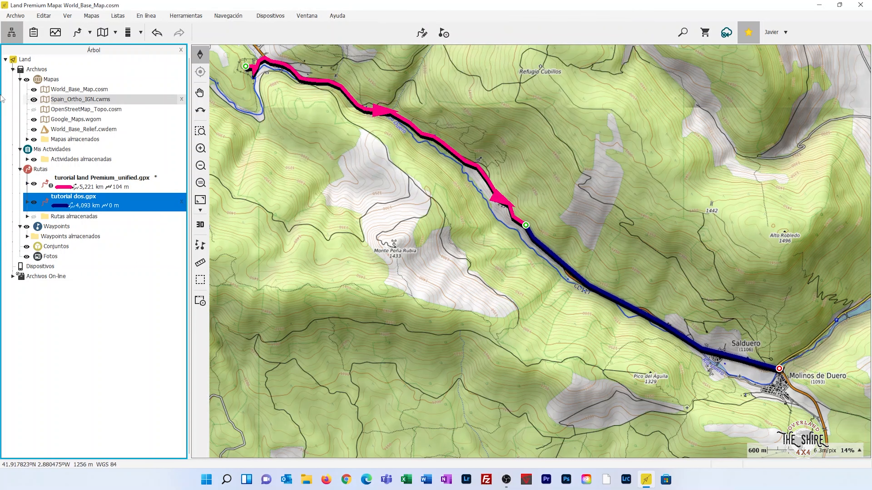
# Step: Save the remaining pink track as turorial land Premium.gpx, replacing the existing file in the tracks folder
pyautogui.click(112, 189)
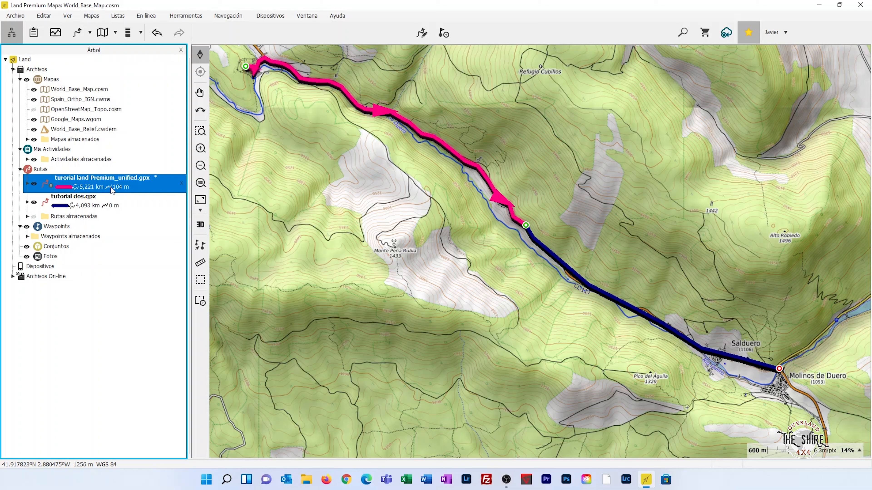
pyautogui.rightClick(112, 189)
pyautogui.moveTo(137, 216)
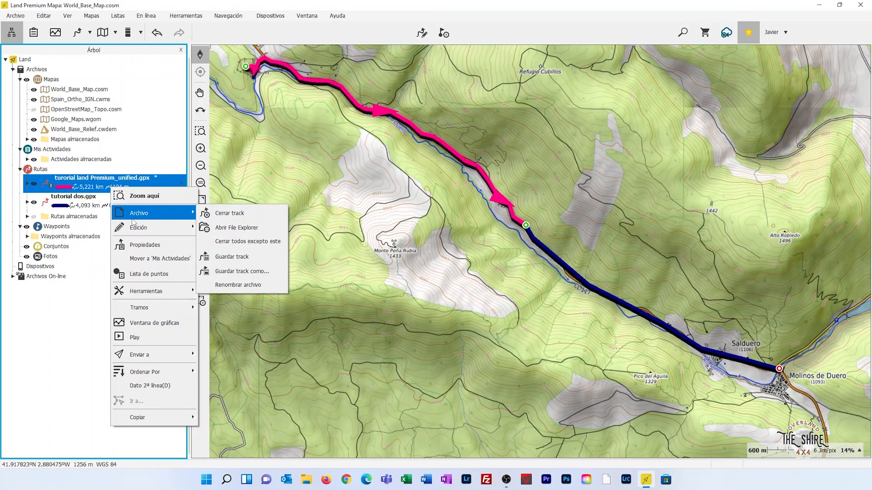
pyautogui.click(268, 272)
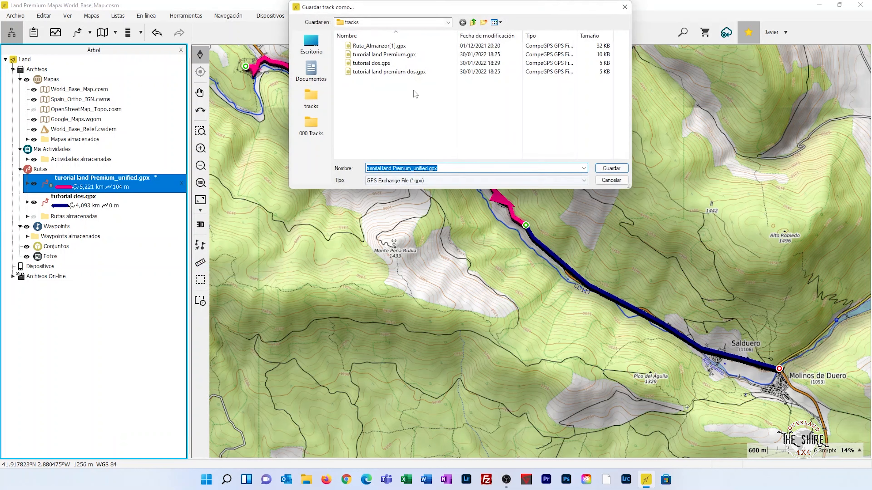
pyautogui.click(410, 55)
pyautogui.click(624, 169)
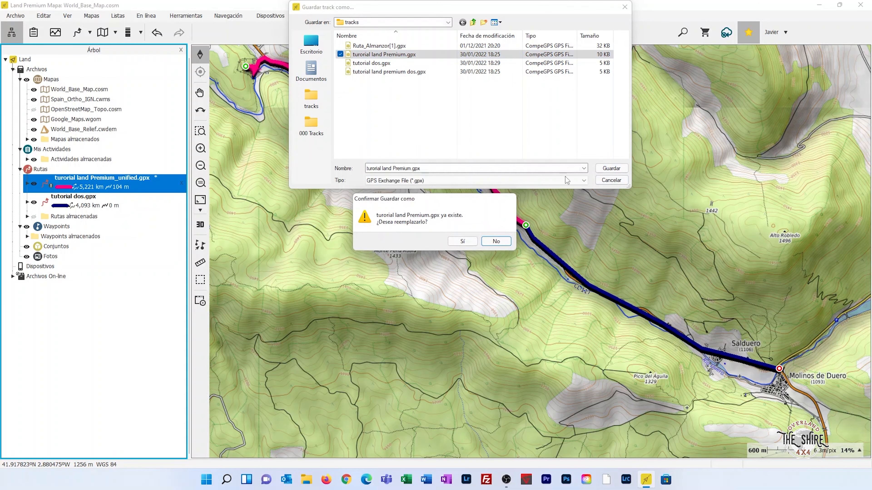
pyautogui.click(462, 242)
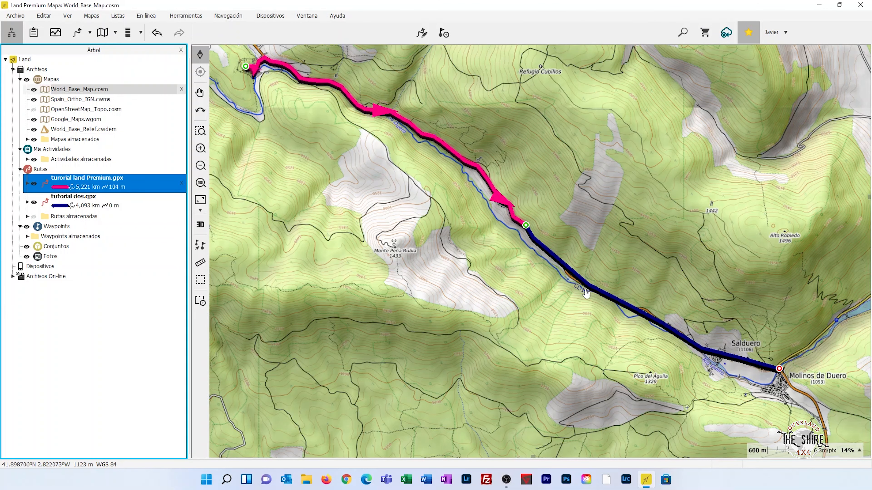
pyautogui.scroll(-1, 436, 276)
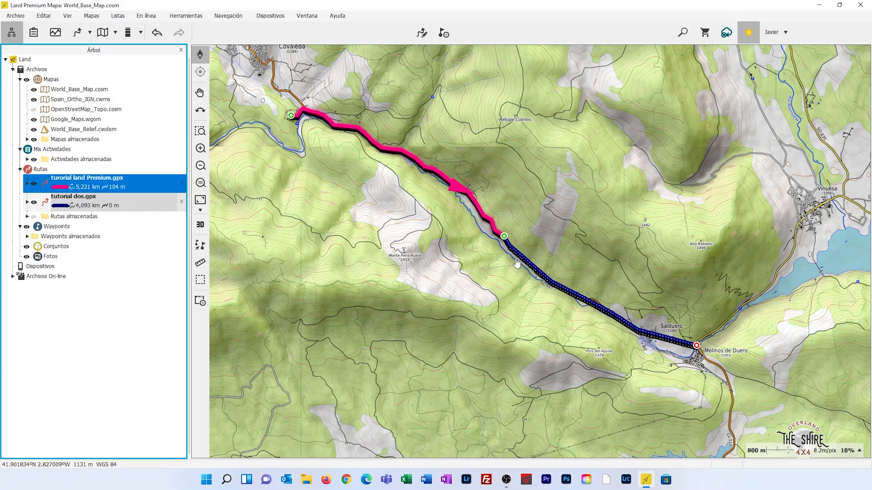
pyautogui.scroll(-3, 475, 248)
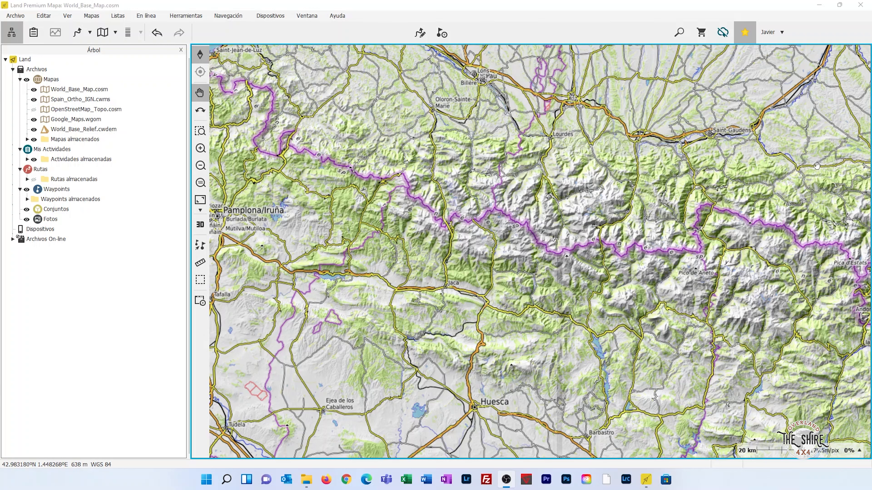
pyautogui.scroll(-3, 538, 363)
pyautogui.scroll(3, 538, 363)
pyautogui.moveTo(537, 362); pyautogui.dragTo(627, 311)
pyautogui.scroll(2, 594, 330)
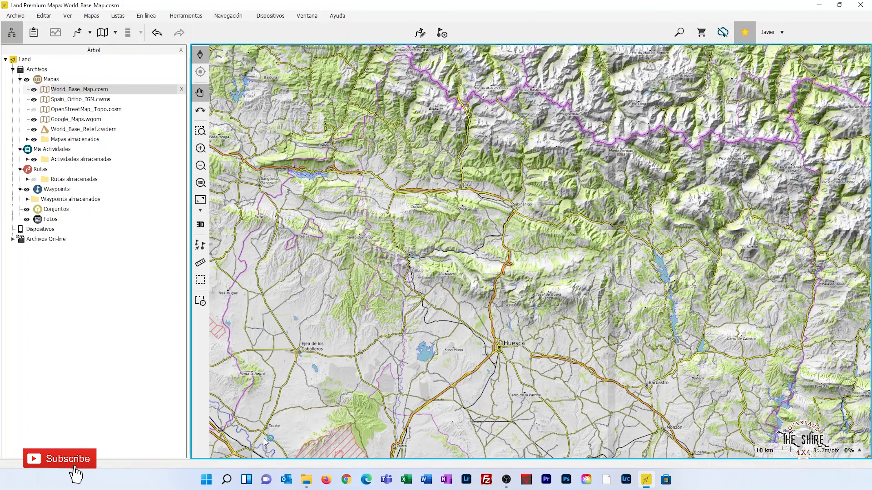
# Step: Load the track file yebra-de-basa-a-fiscal.gpx from the Ruta folder in File Explorer onto the Land map
pyautogui.click(306, 480)
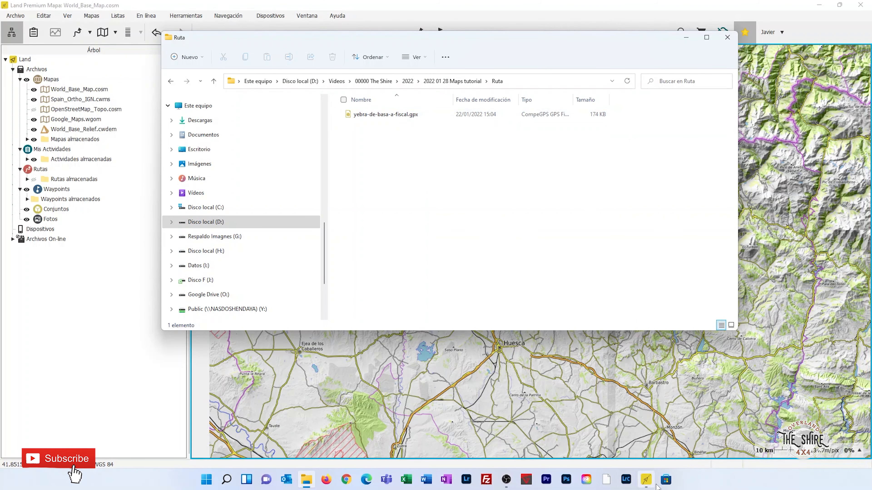
pyautogui.click(646, 481)
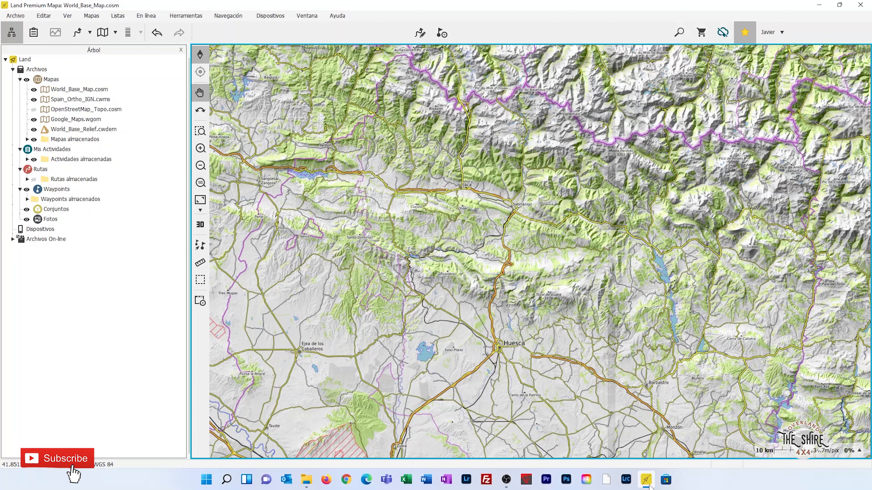
pyautogui.click(647, 481)
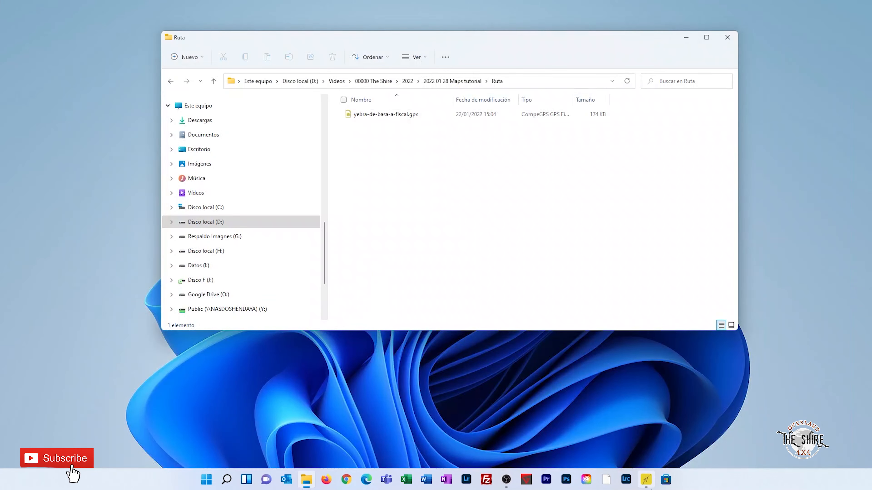
pyautogui.click(650, 481)
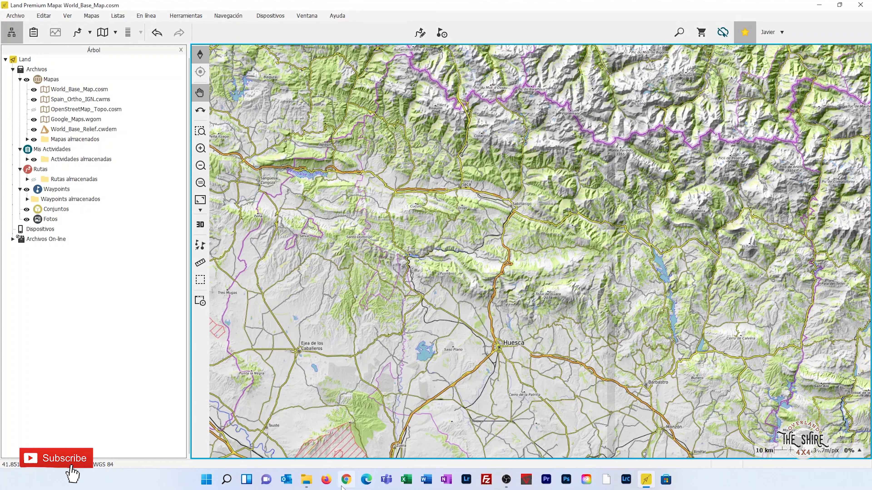
pyautogui.click(306, 480)
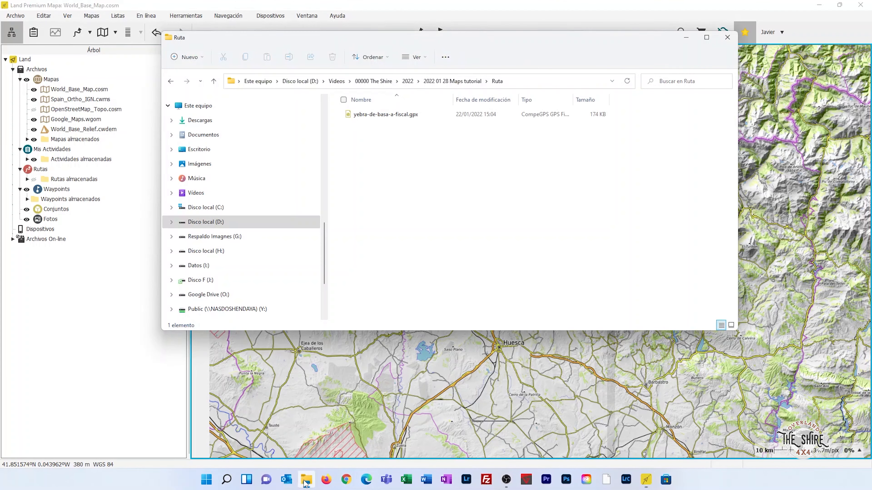
pyautogui.click(379, 115)
pyautogui.moveTo(379, 115); pyautogui.dragTo(548, 365)
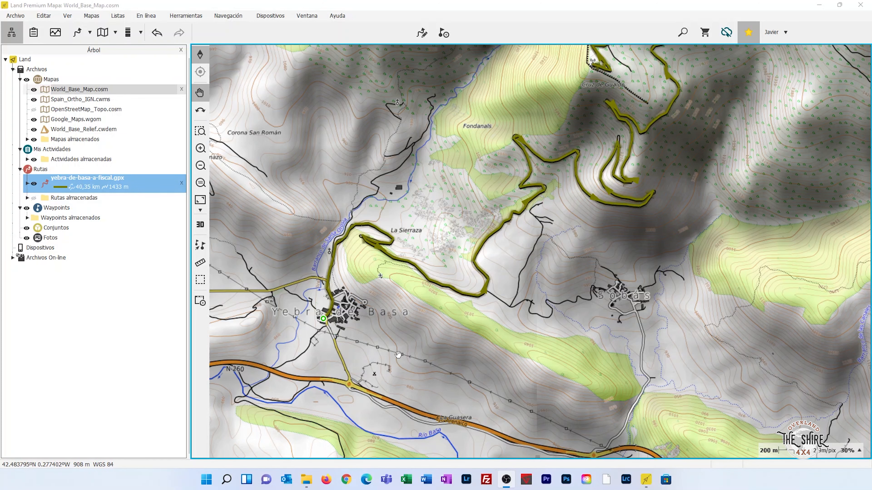
# Step: Hide and show the yebra-de-basa-a-fiscal track again to compare its course with the mapped trails near Yebra de Basa
pyautogui.scroll(3, 351, 320)
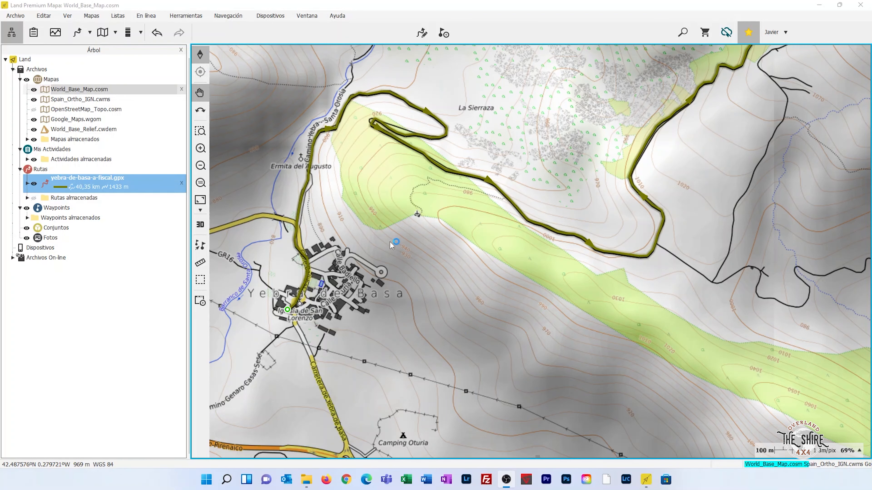
pyautogui.scroll(-1, 418, 263)
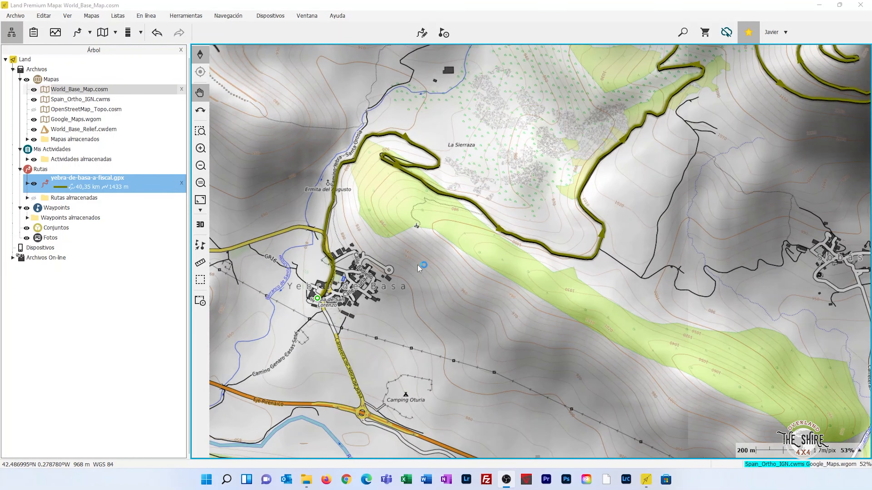
pyautogui.click(35, 185)
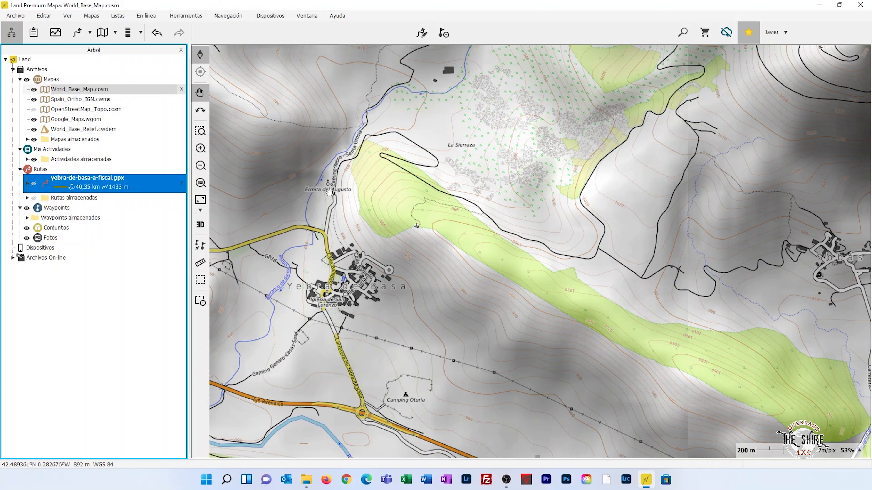
pyautogui.click(34, 184)
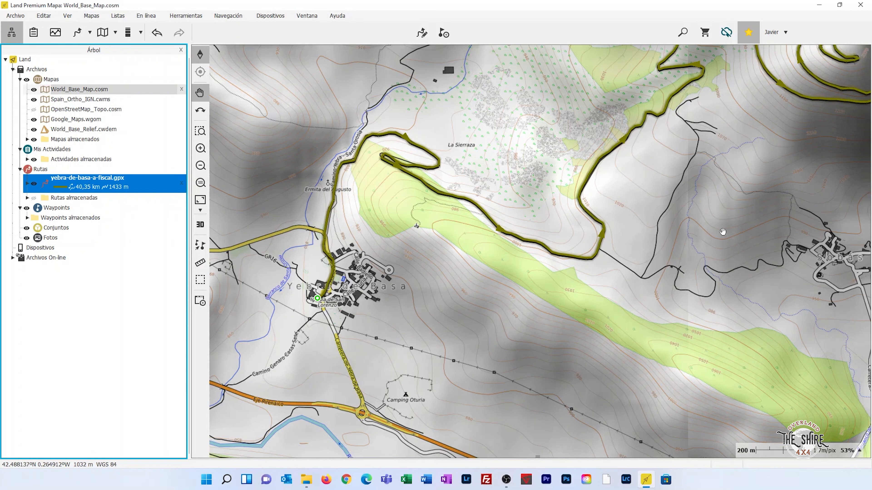
# Step: Create a waypoint on the Camping Oturia symbol south of Yebra de Basa and name it Camping
pyautogui.moveTo(692, 235); pyautogui.dragTo(675, 215)
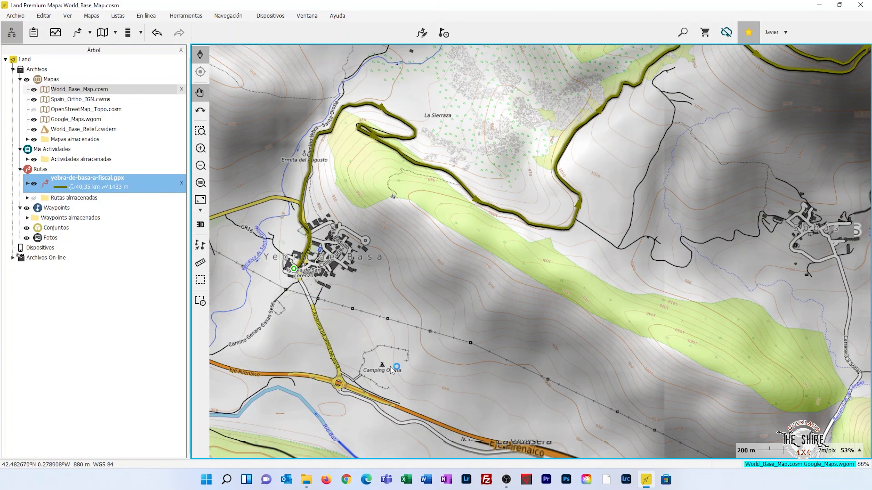
pyautogui.moveTo(421, 372); pyautogui.dragTo(419, 338)
pyautogui.scroll(2, 418, 334)
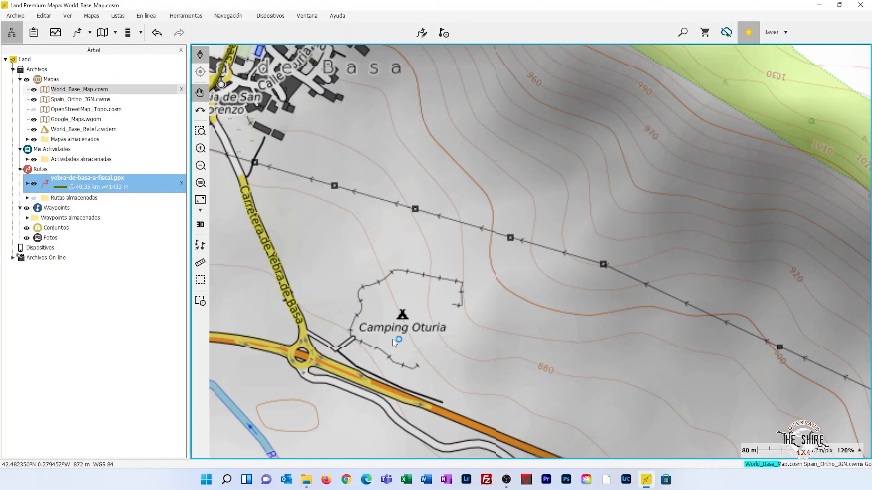
pyautogui.rightClick(401, 321)
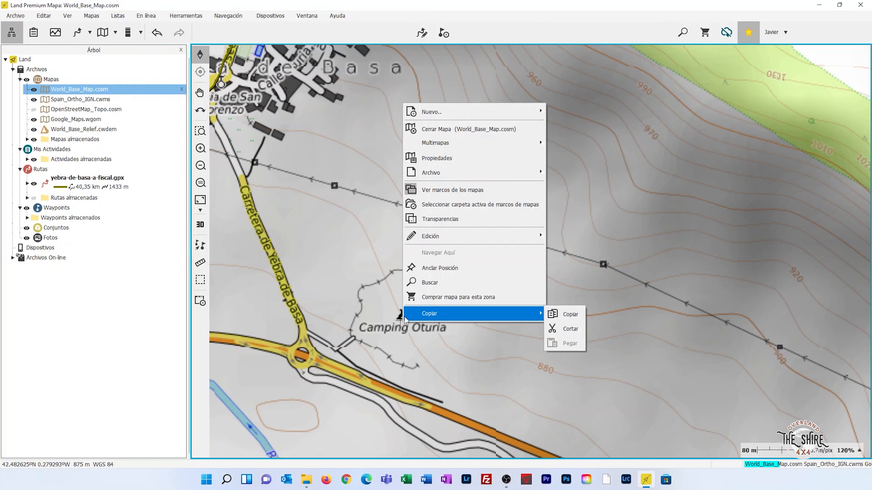
pyautogui.moveTo(474, 115)
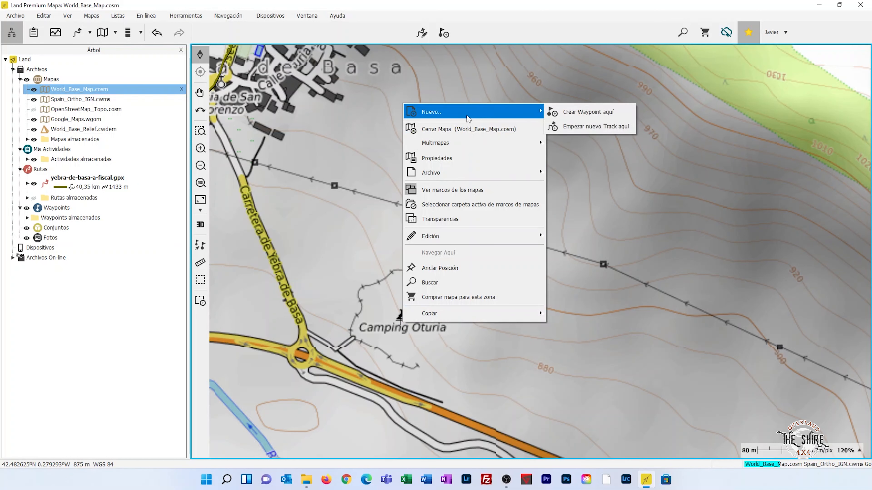
pyautogui.click(613, 111)
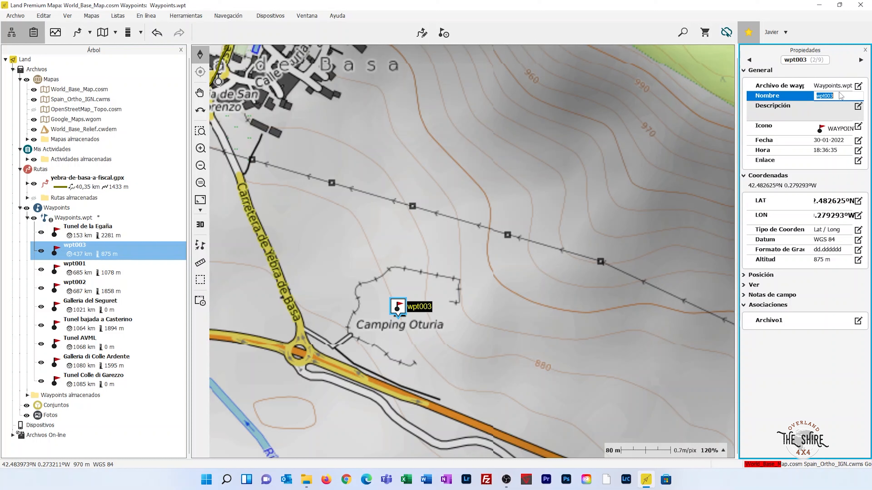
pyautogui.write('C')
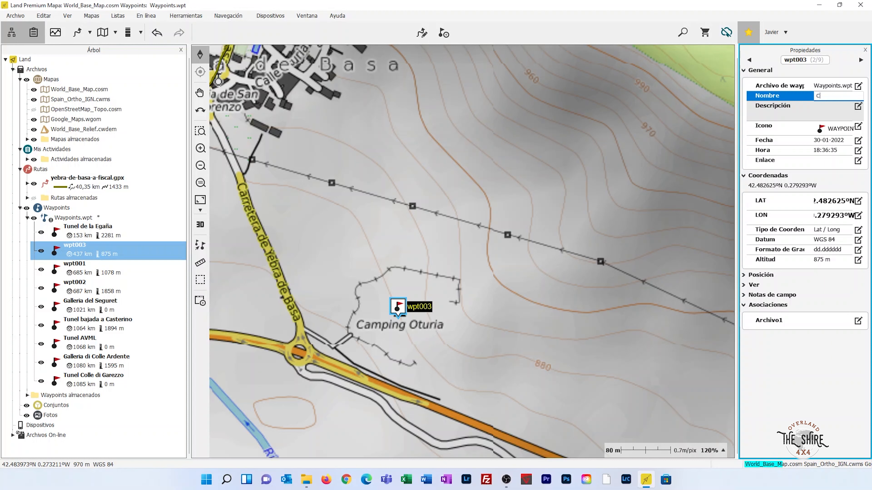
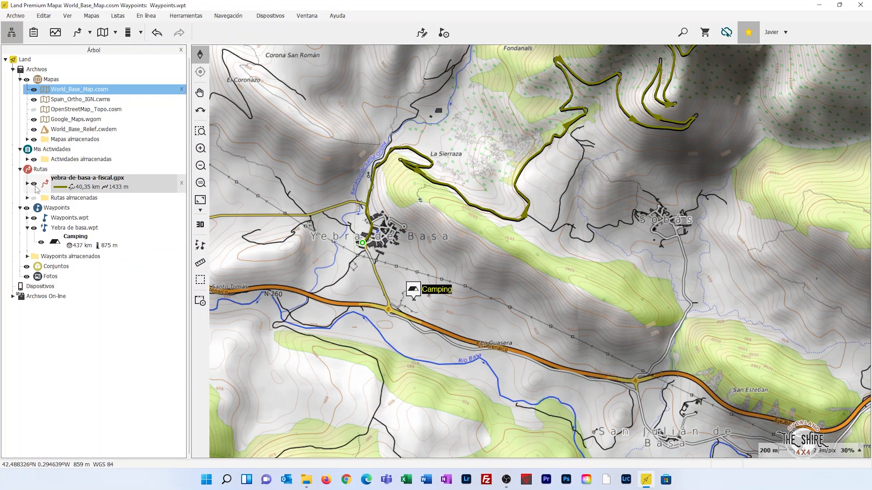
# Step: Hide and show the yebra-de-basa-a-fiscal track repeatedly to compare it with the mapped trails between Yebra de Basa and Cruz de Gualdo
pyautogui.moveTo(347, 272); pyautogui.dragTo(391, 319)
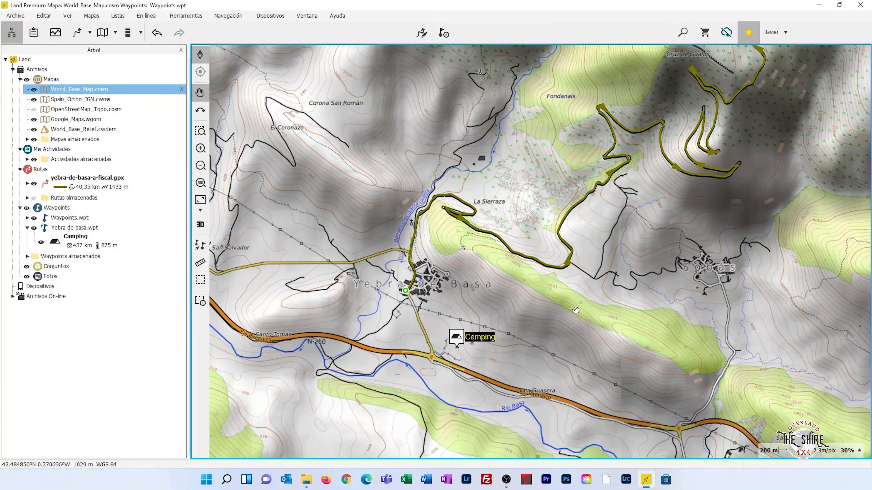
pyautogui.moveTo(596, 304); pyautogui.dragTo(578, 321)
pyautogui.click(33, 183)
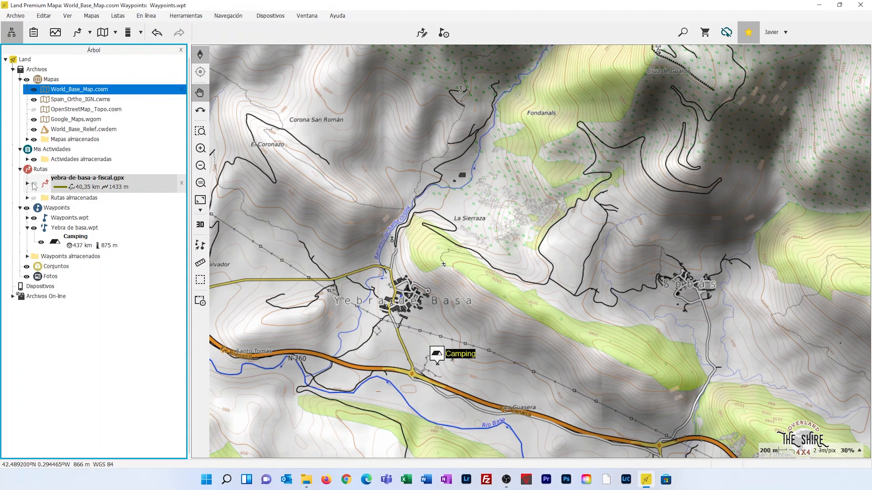
pyautogui.click(33, 184)
pyautogui.click(34, 183)
pyautogui.moveTo(608, 287); pyautogui.dragTo(556, 412)
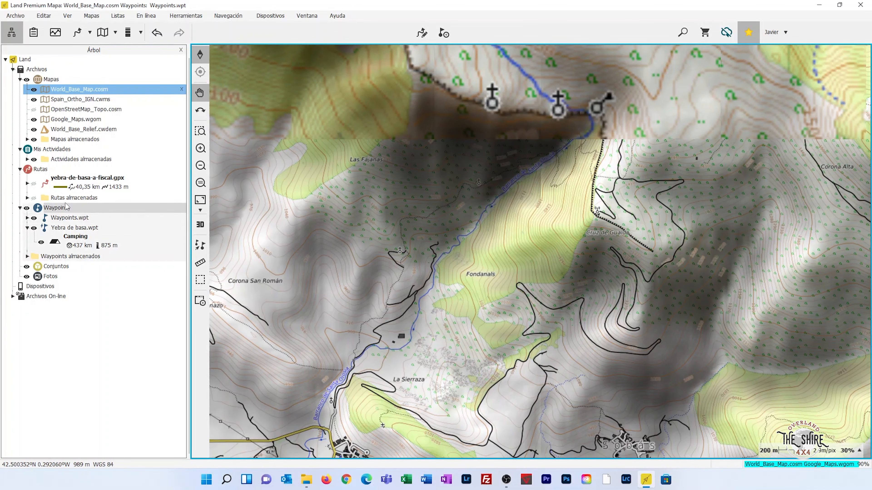
pyautogui.click(34, 184)
pyautogui.click(34, 183)
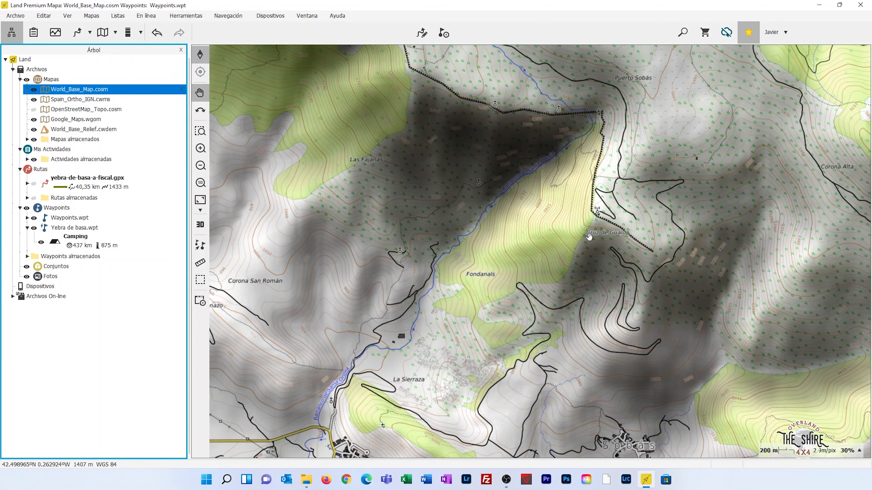
pyautogui.scroll(5, 589, 237)
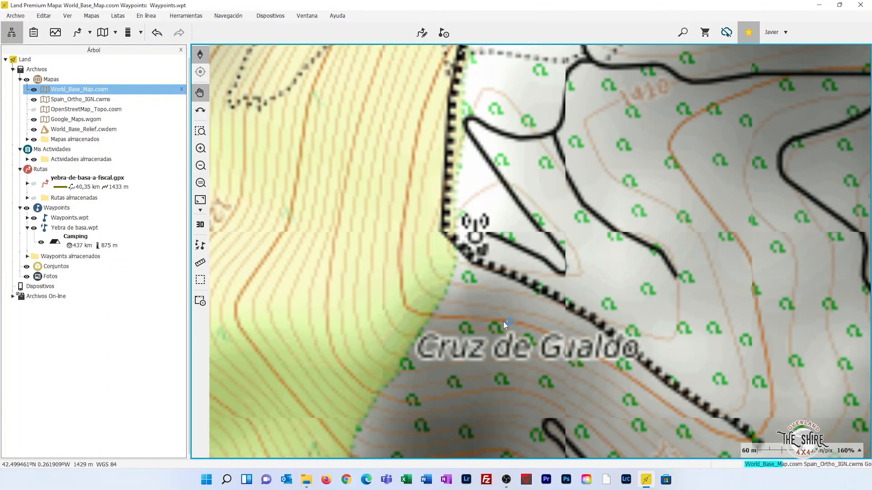
pyautogui.scroll(-2, 711, 257)
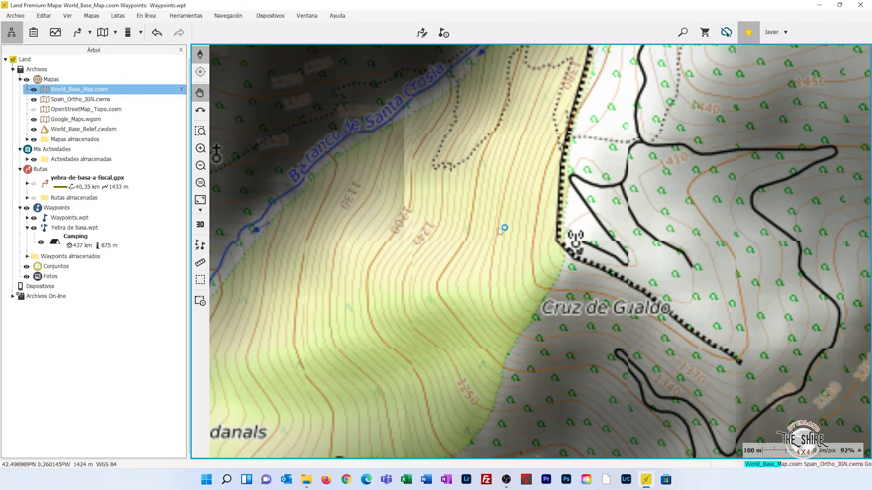
pyautogui.click(35, 184)
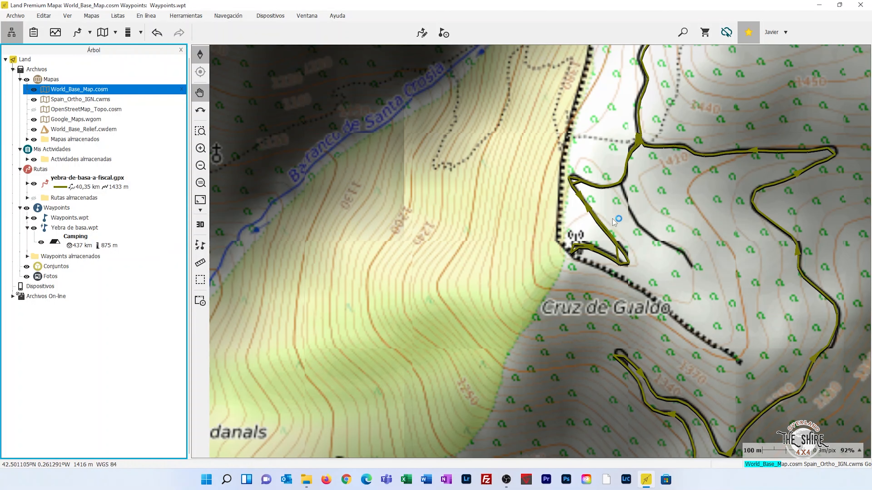
# Step: Follow the track on the base map from the Cruz de Gualdo antenna past Puerto Sobás and examine where it ends at the cliff edge
pyautogui.scroll(1, 609, 320)
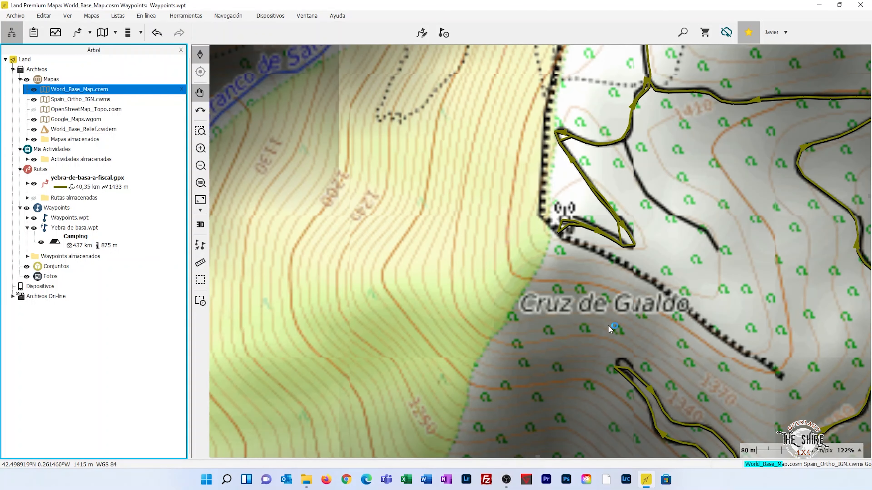
pyautogui.scroll(1, 596, 313)
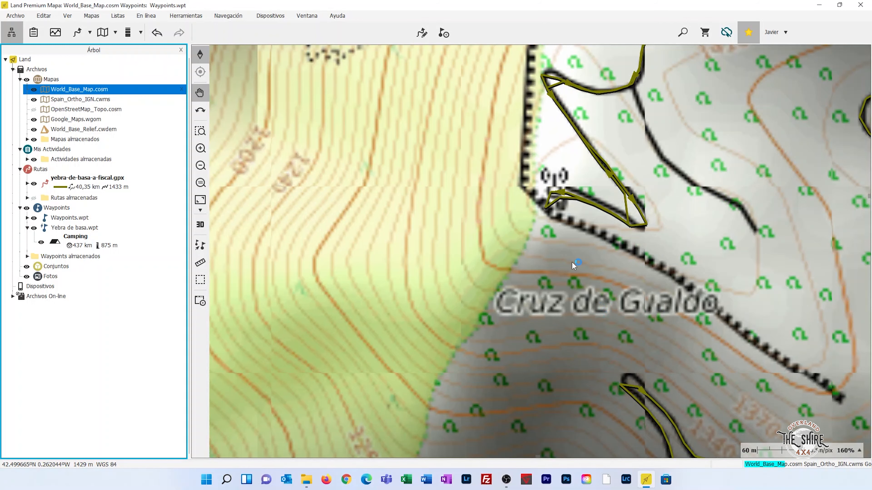
pyautogui.scroll(-2, 574, 266)
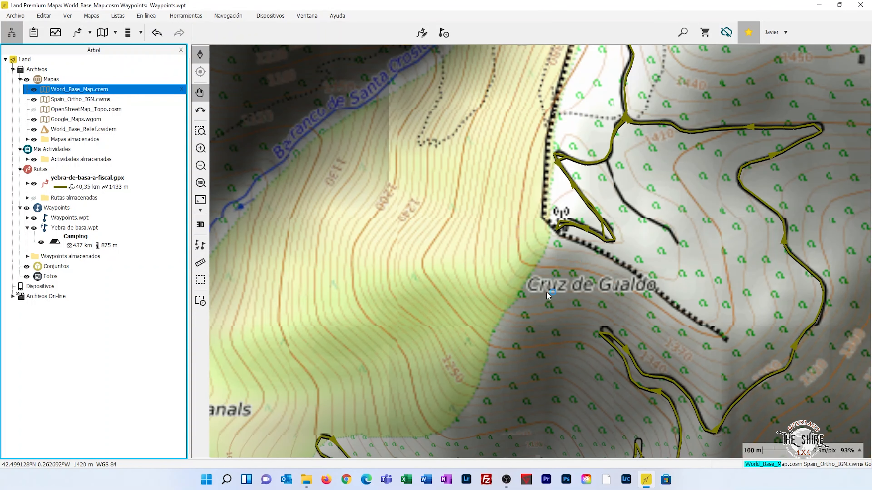
pyautogui.scroll(-1, 500, 250)
pyautogui.moveTo(508, 257); pyautogui.dragTo(524, 352)
pyautogui.moveTo(553, 211)
pyautogui.mouseDown()
pyautogui.moveTo(561, 260)
pyautogui.moveTo(592, 315)
pyautogui.mouseUp()
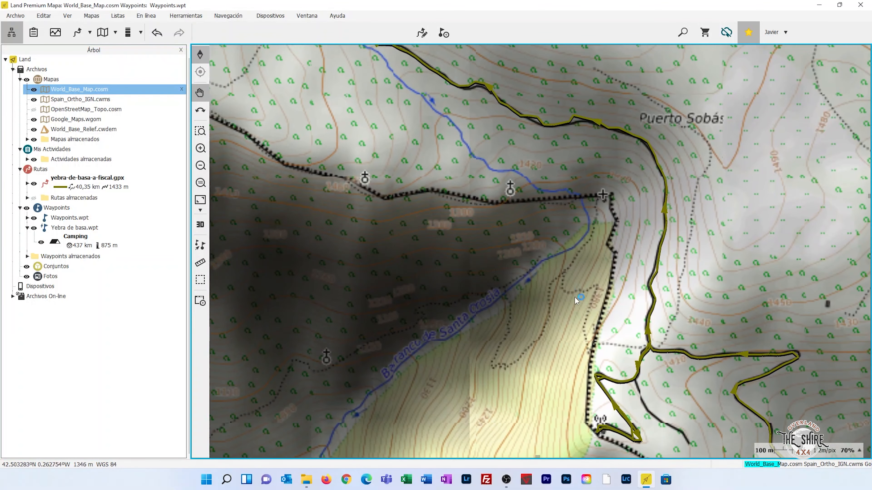
pyautogui.moveTo(432, 243); pyautogui.dragTo(654, 317)
pyautogui.moveTo(594, 263); pyautogui.dragTo(650, 335)
pyautogui.moveTo(559, 259); pyautogui.dragTo(563, 423)
pyautogui.moveTo(487, 319); pyautogui.dragTo(475, 173)
pyautogui.moveTo(526, 413); pyautogui.dragTo(526, 286)
pyautogui.scroll(5, 526, 286)
pyautogui.moveTo(481, 202); pyautogui.dragTo(502, 227)
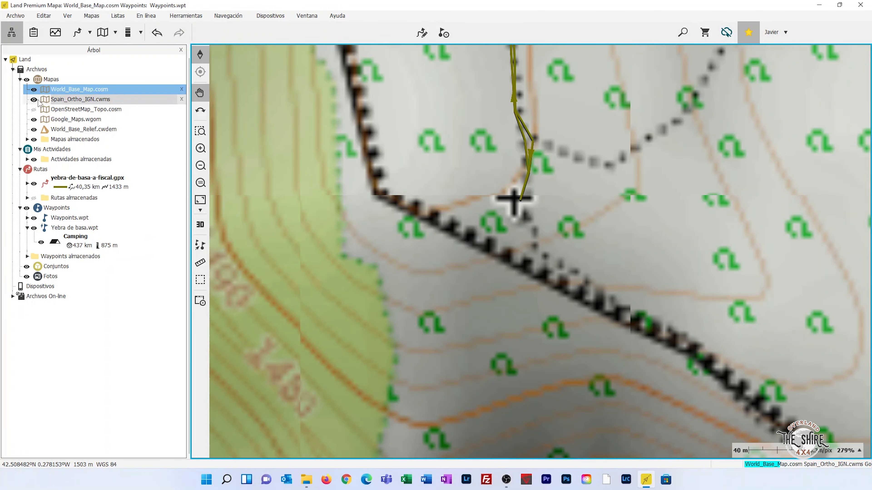
# Step: Hide the World_Base_Map layer and inspect the track's spur by the Cruz de Gualdo building on the Spain_Ortho_IGN imagery
pyautogui.click(35, 91)
pyautogui.click(34, 90)
pyautogui.moveTo(584, 230); pyautogui.dragTo(433, 125)
pyautogui.scroll(-9, 520, 200)
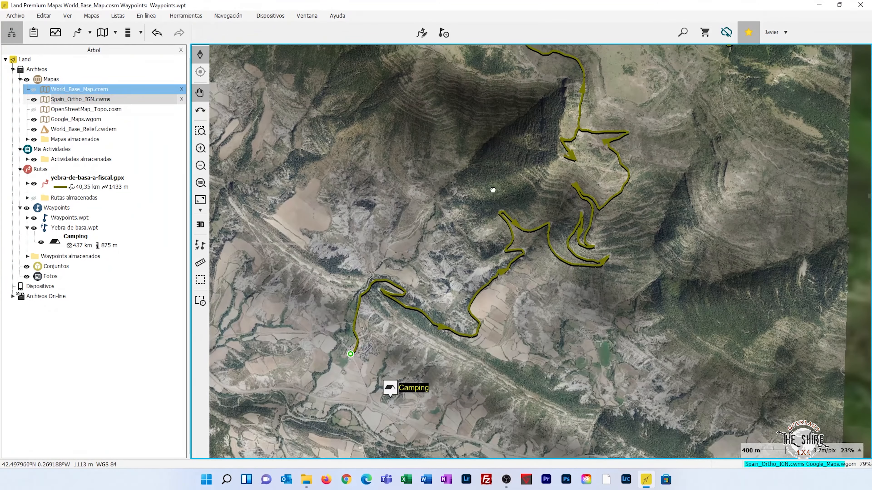
pyautogui.scroll(9, 528, 192)
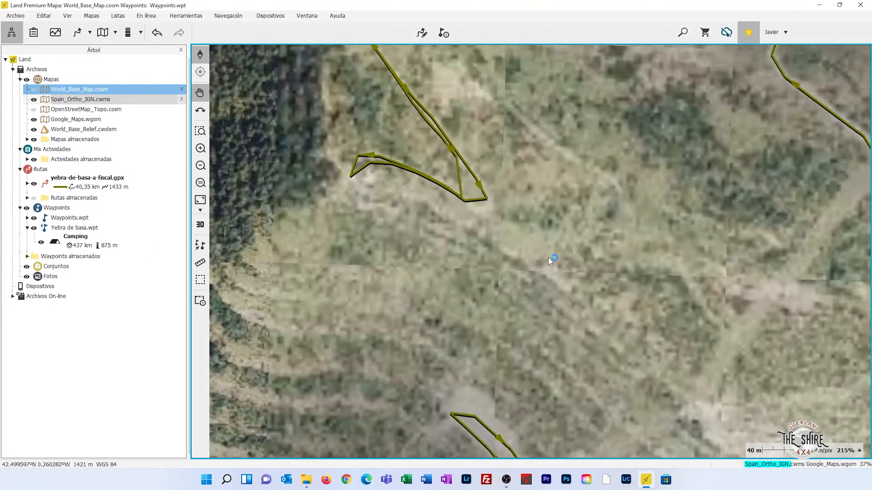
pyautogui.scroll(-2, 636, 293)
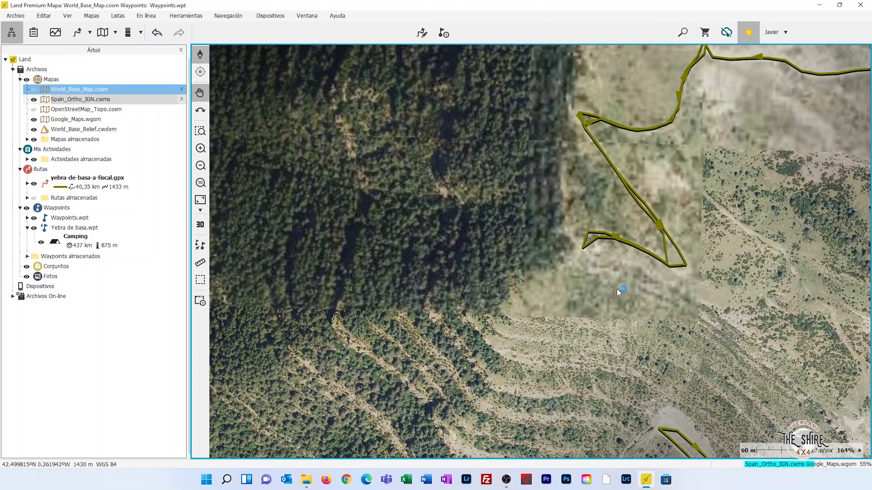
pyautogui.scroll(6, 617, 290)
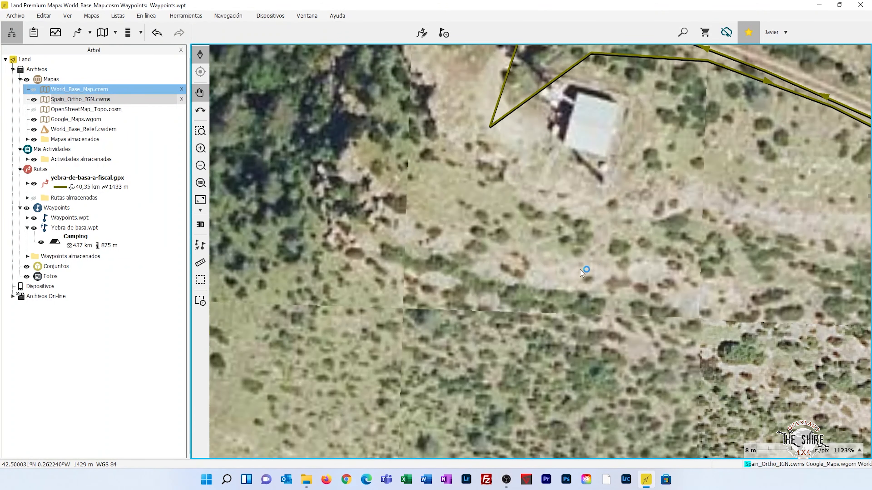
pyautogui.moveTo(580, 270); pyautogui.dragTo(507, 300)
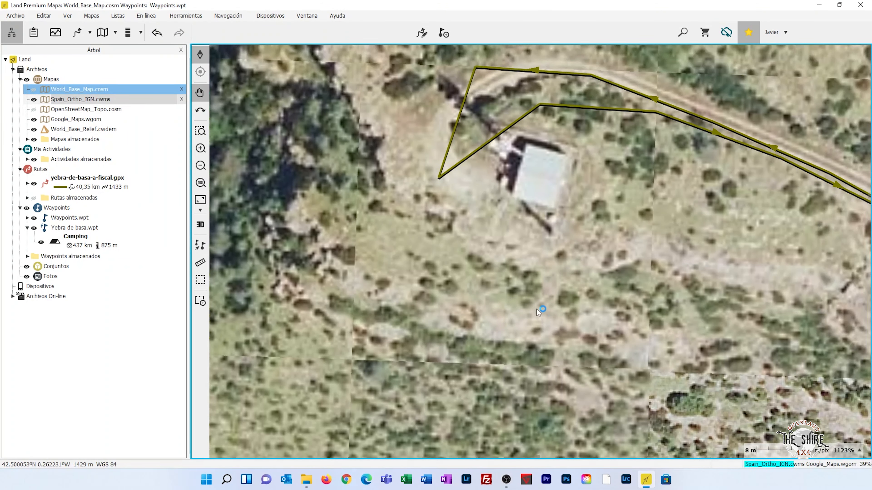
pyautogui.scroll(-3, 536, 309)
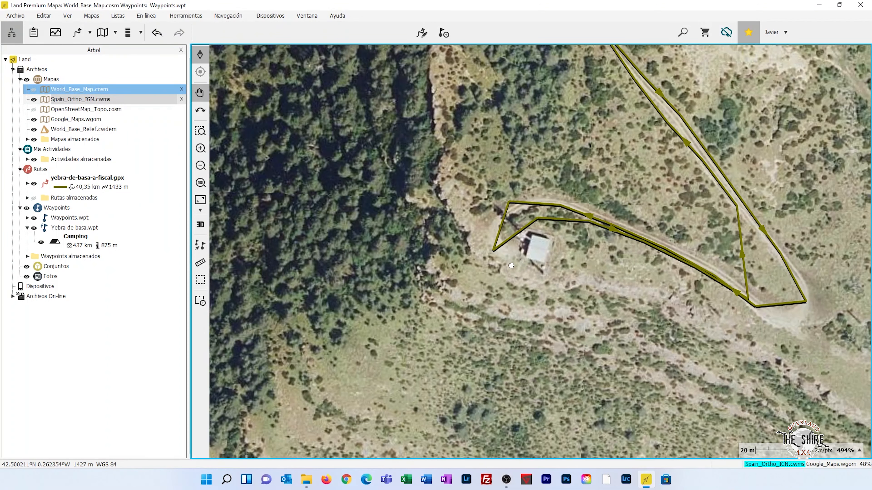
pyautogui.moveTo(511, 266); pyautogui.dragTo(521, 292)
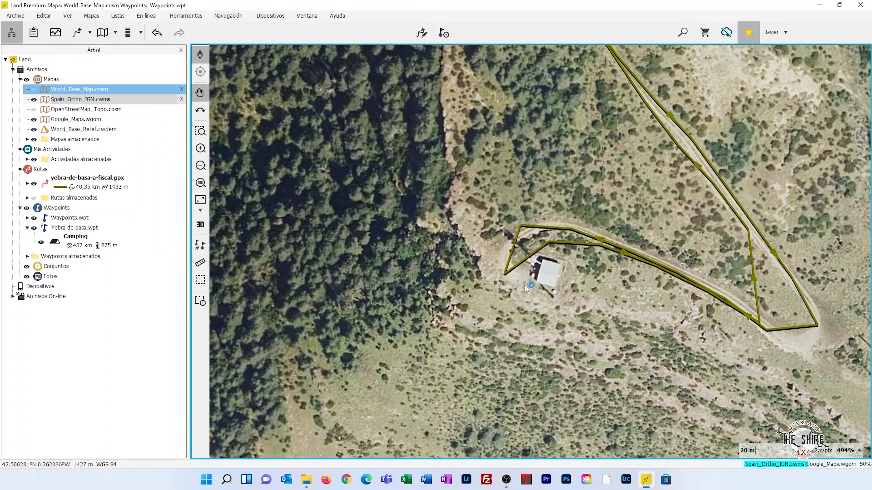
pyautogui.scroll(-1, 533, 295)
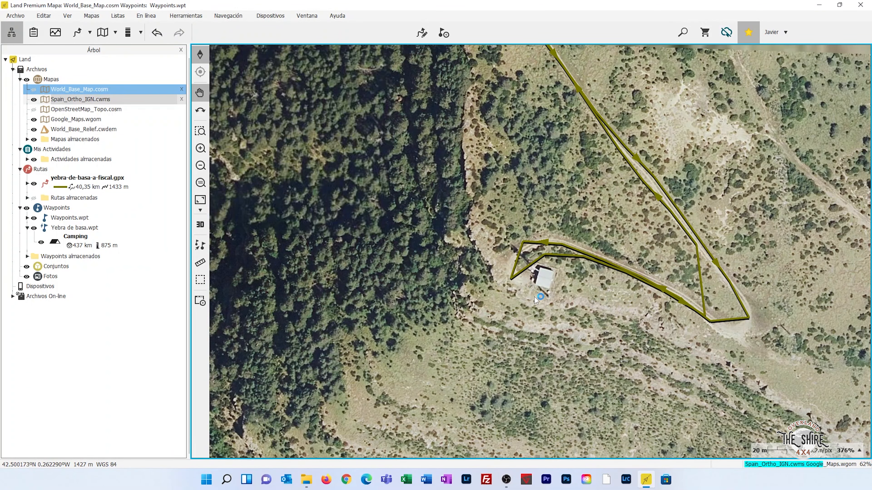
pyautogui.scroll(-1, 534, 297)
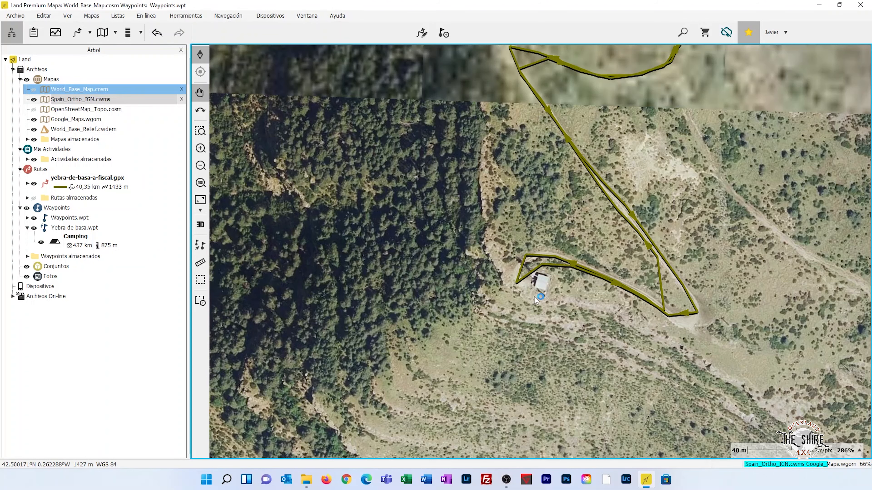
# Step: Create a waypoint beside the building at the end of the track's spur and name it comida o vivac
pyautogui.rightClick(519, 292)
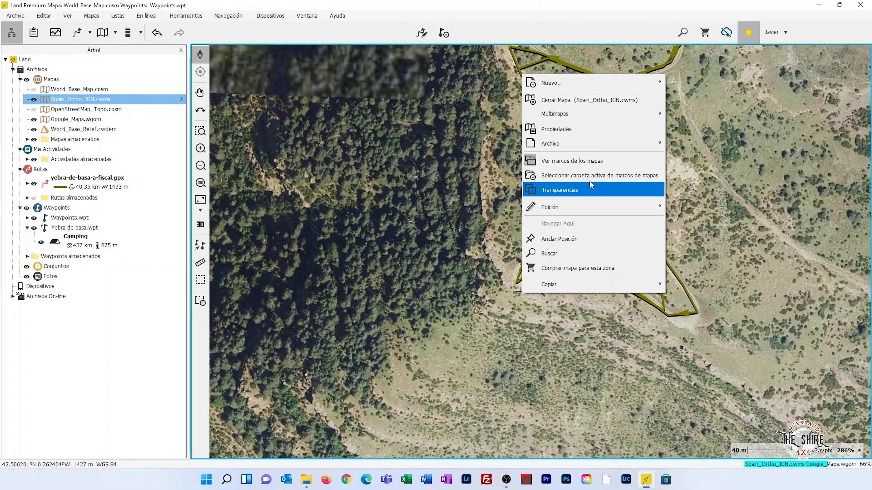
pyautogui.moveTo(633, 88)
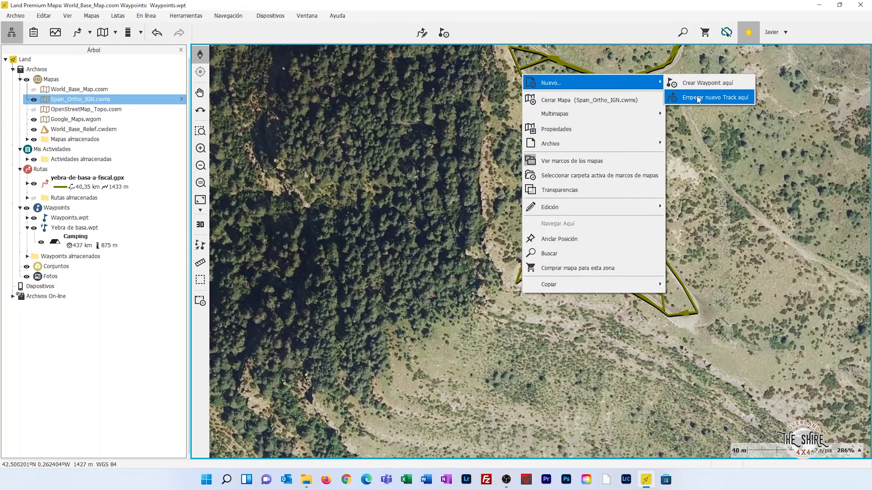
pyautogui.click(740, 85)
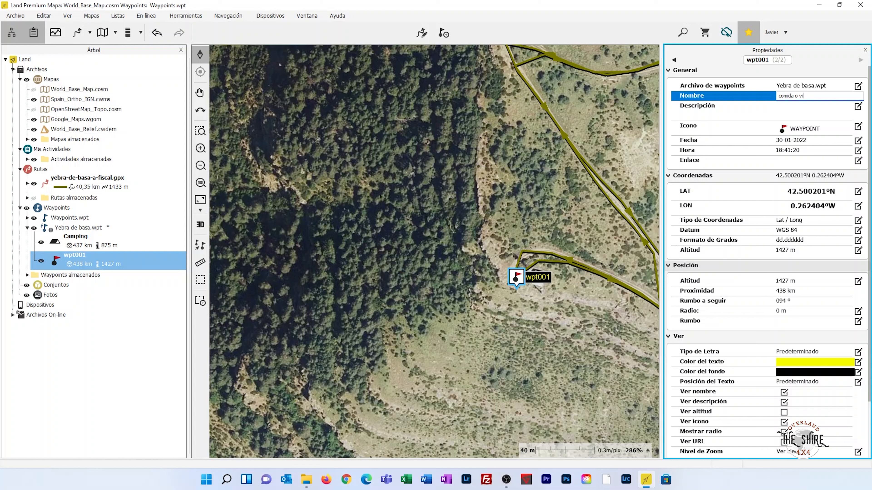
pyautogui.write('va')
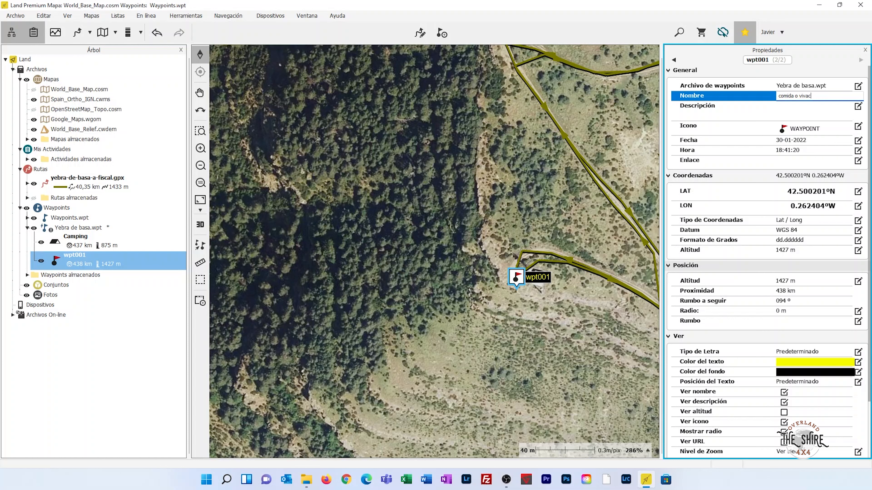
pyautogui.write('c')
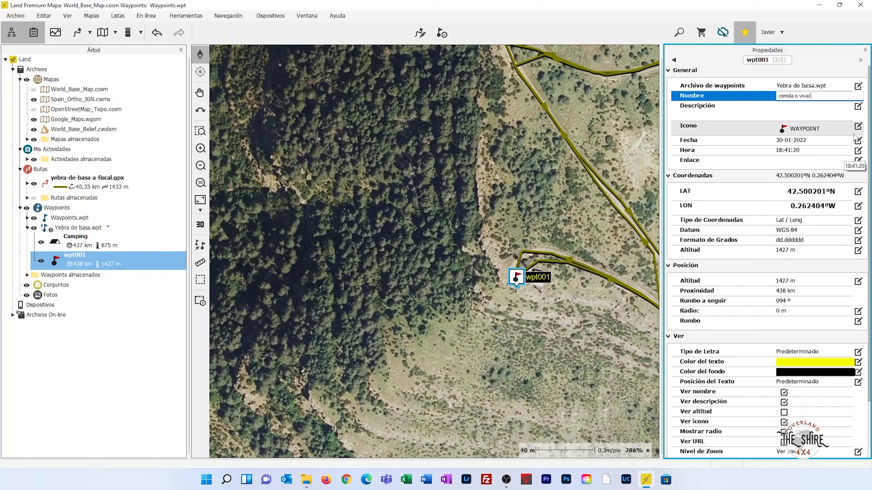
pyautogui.press('Return')
pyautogui.click(858, 126)
pyautogui.click(859, 128)
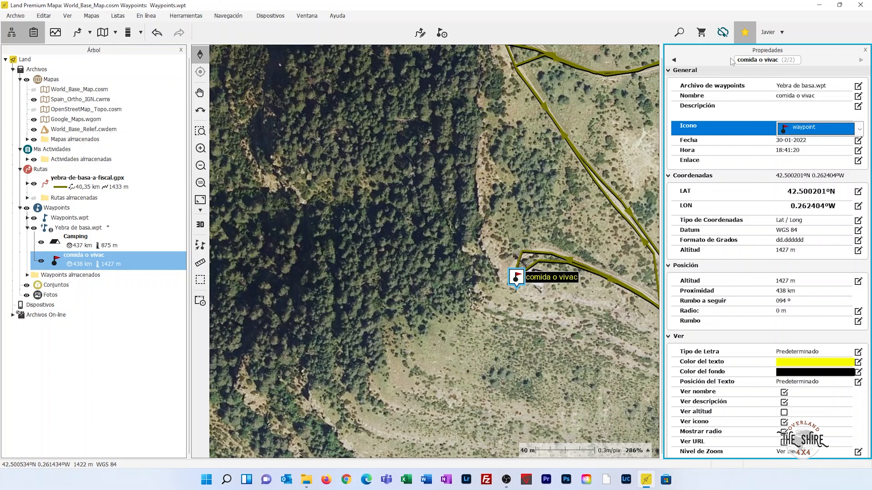
pyautogui.click(865, 51)
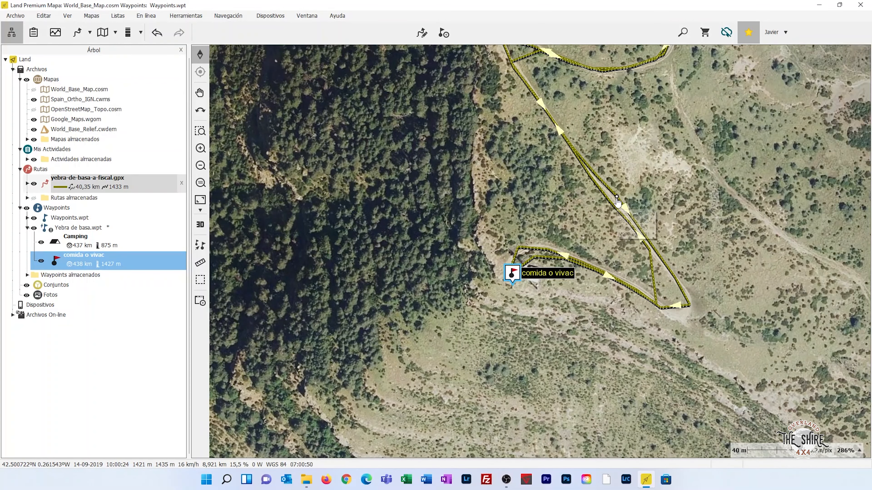
# Step: Save the Yebra de basa.wpt waypoints and inspect the track's road junction and side path on the Spain_Ortho_IGN imagery
pyautogui.scroll(-3, 619, 197)
pyautogui.scroll(4, 619, 201)
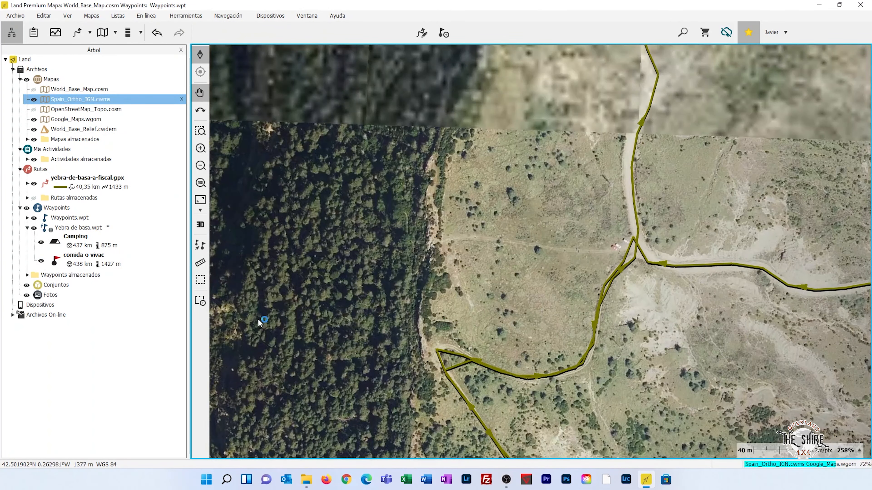
pyautogui.scroll(4, 623, 311)
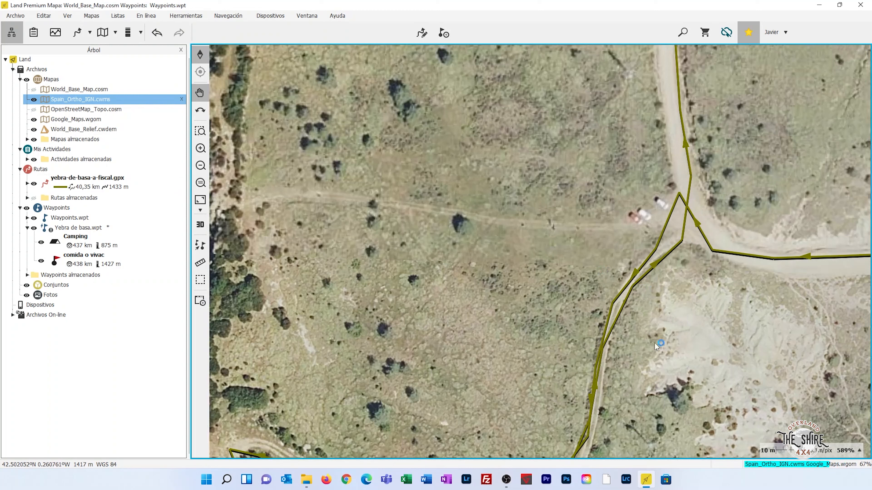
pyautogui.hotkey('ctrl', 's')
pyautogui.moveTo(521, 262); pyautogui.dragTo(810, 265)
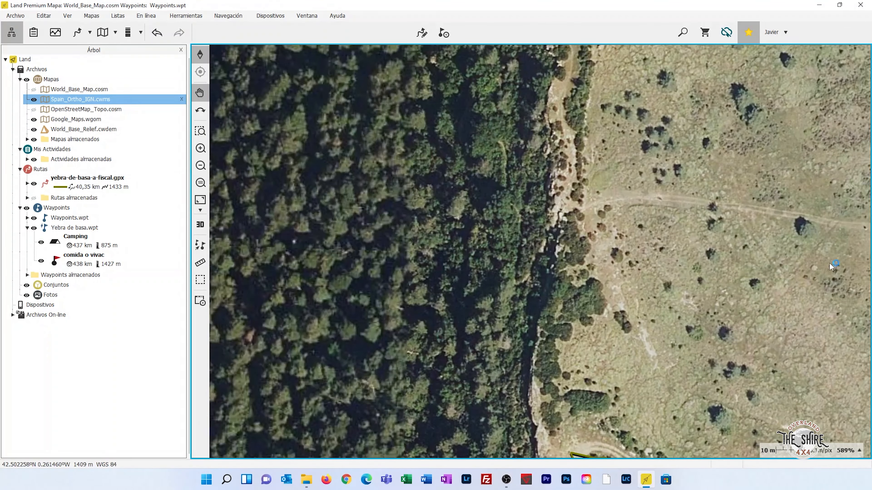
pyautogui.moveTo(838, 309); pyautogui.dragTo(515, 326)
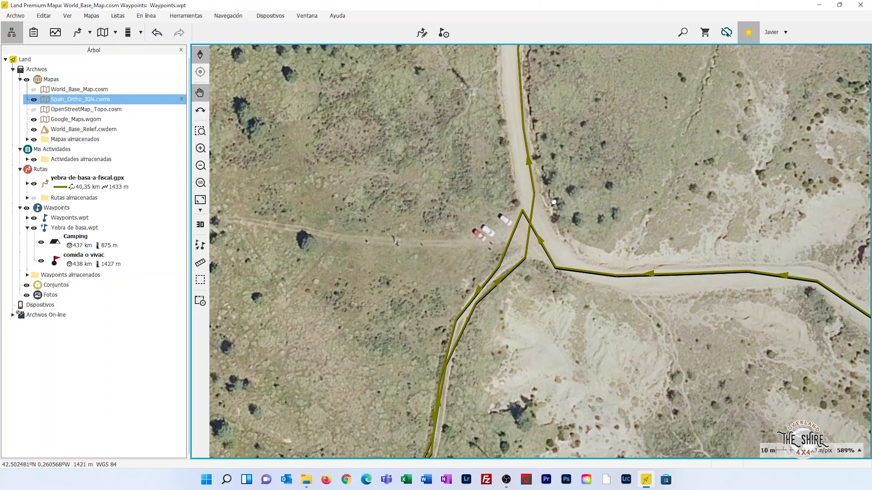
# Step: Follow the track along the dirt road north from the junction on the Spain_Ortho_IGN imagery, checking its alignment with the road
pyautogui.moveTo(554, 202); pyautogui.dragTo(660, 385)
pyautogui.moveTo(710, 260); pyautogui.dragTo(662, 445)
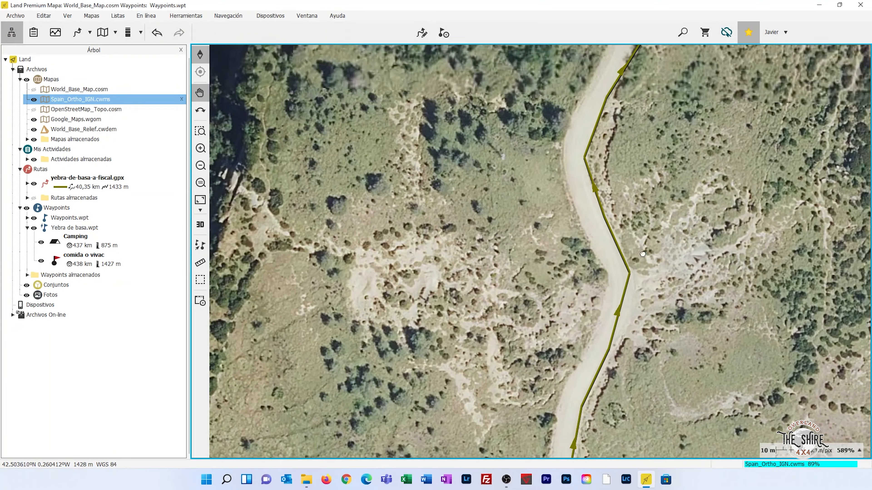
pyautogui.moveTo(712, 171); pyautogui.dragTo(714, 395)
pyautogui.moveTo(713, 220); pyautogui.dragTo(669, 405)
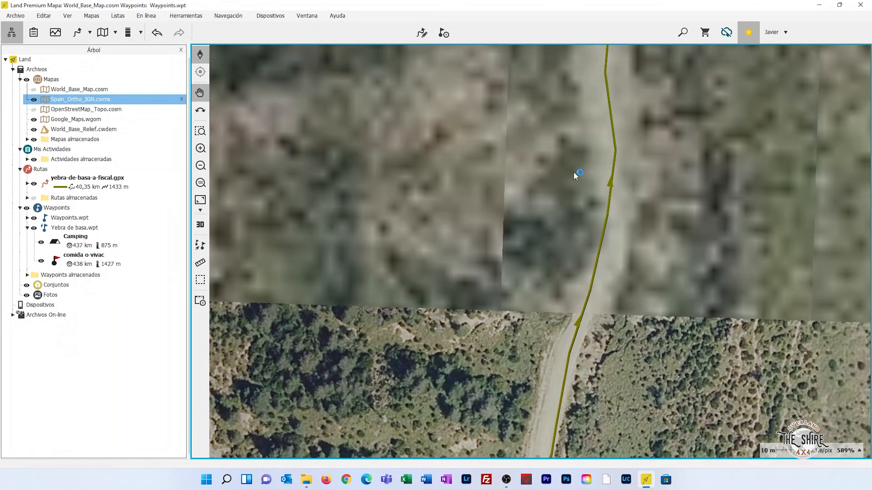
pyautogui.moveTo(619, 167); pyautogui.dragTo(659, 274)
pyautogui.scroll(-4, 657, 271)
pyautogui.moveTo(646, 211); pyautogui.dragTo(453, 229)
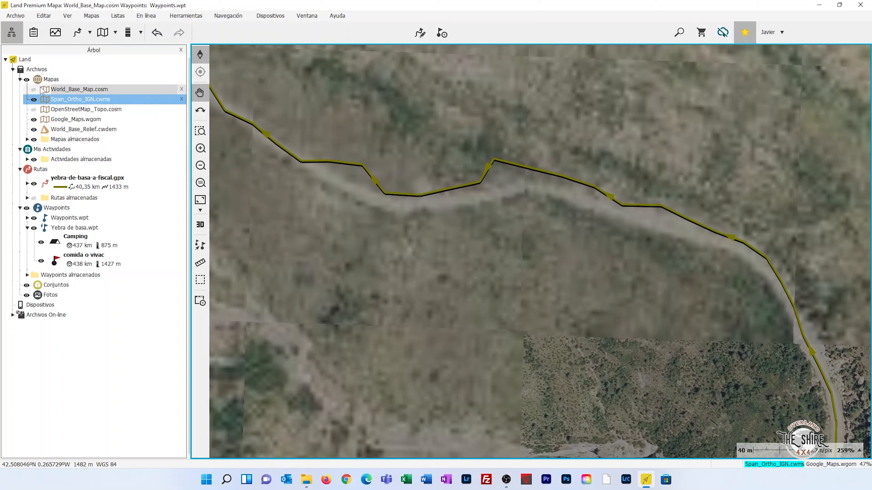
# Step: Show the World_Base_Map layer and examine the track's southern spur, the dotted paths around it and the chapel at its end
pyautogui.click(33, 89)
pyautogui.moveTo(376, 235); pyautogui.dragTo(446, 104)
pyautogui.scroll(-1, 446, 137)
pyautogui.moveTo(447, 137); pyautogui.dragTo(416, 156)
pyautogui.scroll(-3, 417, 156)
pyautogui.scroll(2, 480, 240)
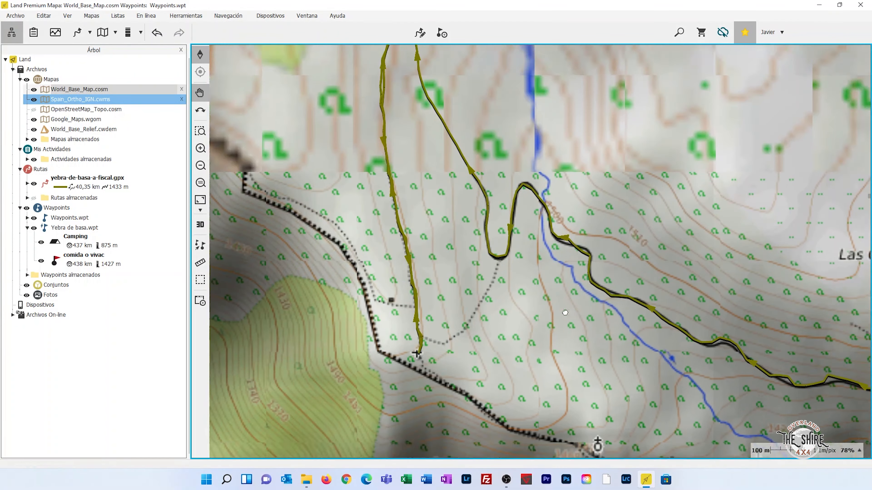
pyautogui.moveTo(484, 257); pyautogui.dragTo(516, 276)
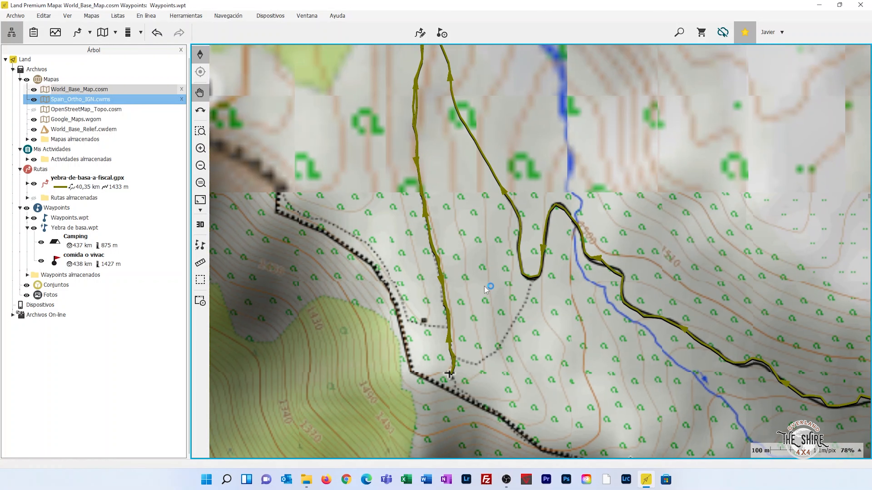
pyautogui.moveTo(516, 367); pyautogui.dragTo(541, 306)
pyautogui.scroll(1, 489, 211)
pyautogui.scroll(-2, 539, 302)
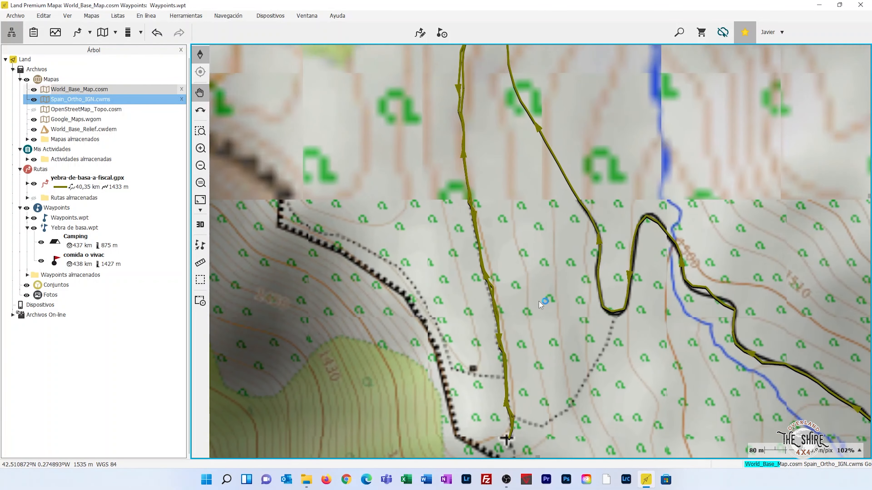
pyautogui.scroll(1, 536, 287)
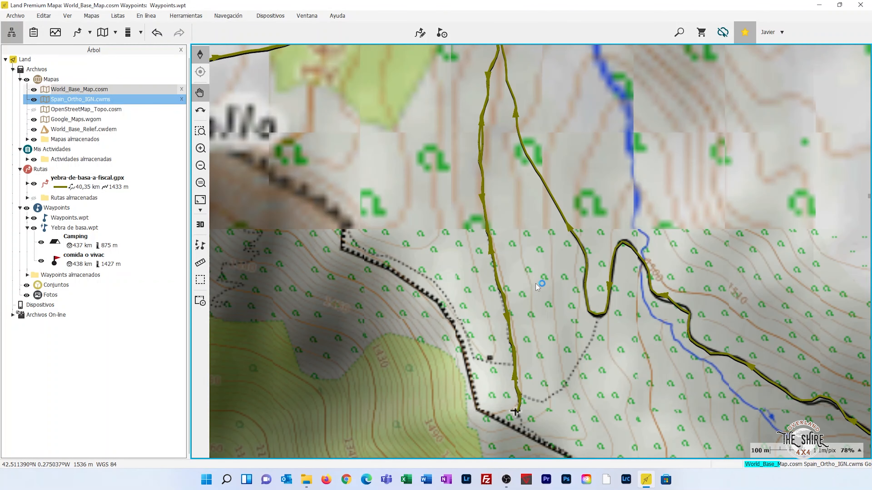
pyautogui.moveTo(569, 398); pyautogui.dragTo(564, 256)
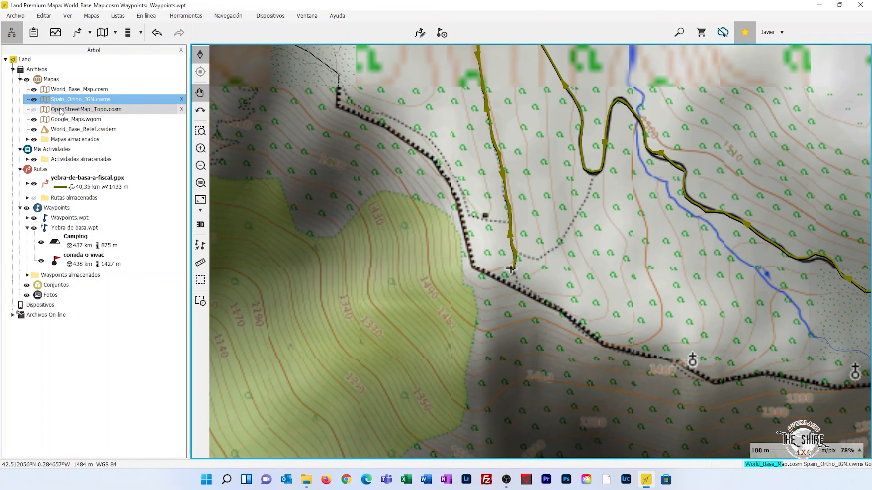
# Step: Hide the World_Base_Map layer and inspect the end of the southern spur and the nearby rectangular enclosure on the orthophoto
pyautogui.click(34, 89)
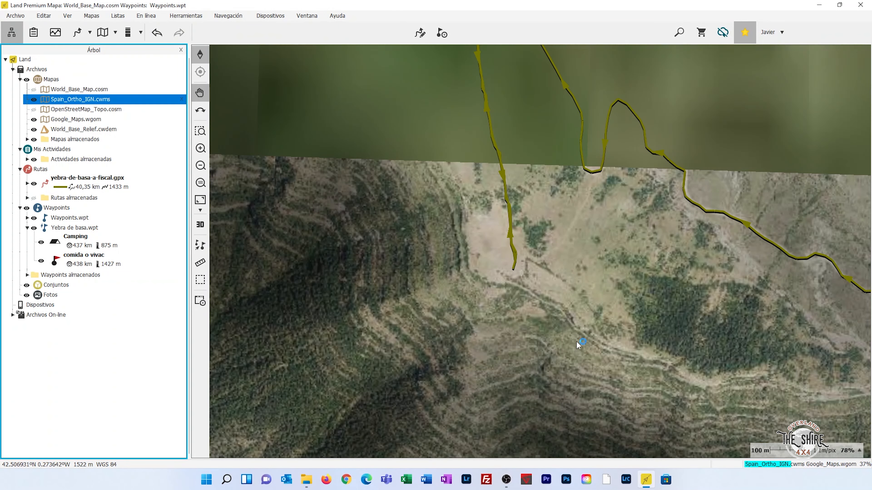
pyautogui.scroll(5, 536, 293)
pyautogui.scroll(-2, 509, 285)
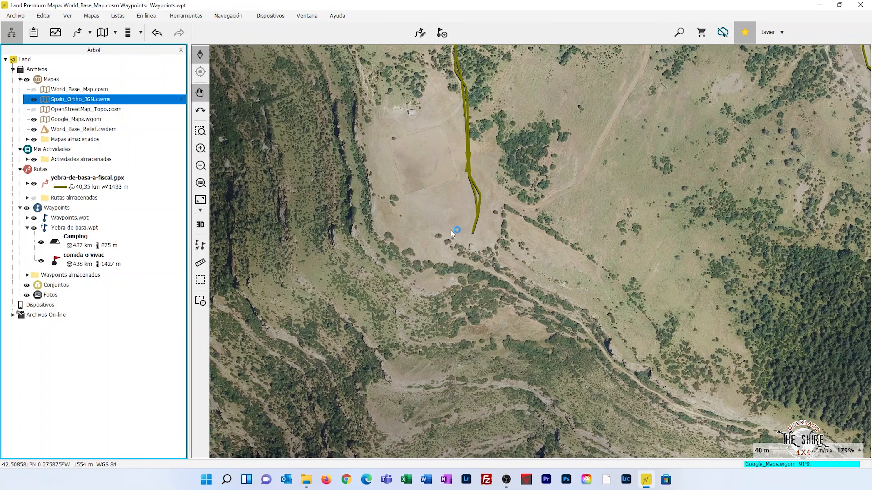
pyautogui.scroll(1, 446, 217)
pyautogui.scroll(3, 426, 212)
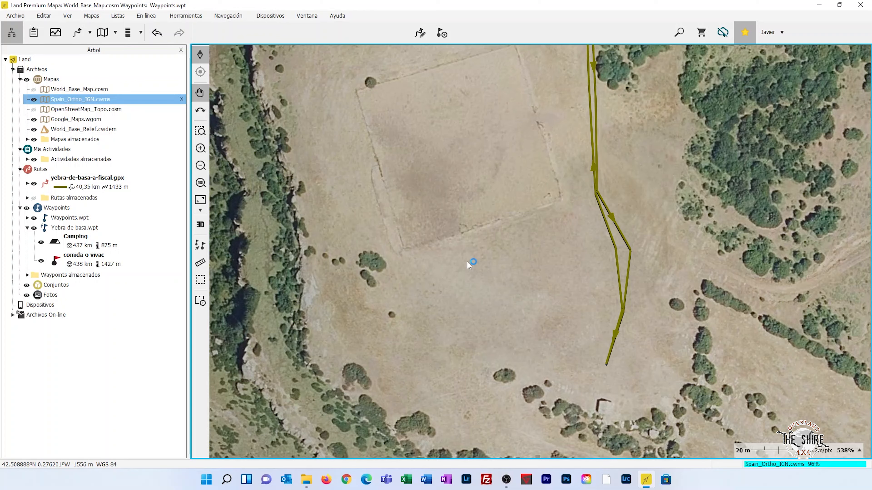
pyautogui.scroll(-1, 467, 262)
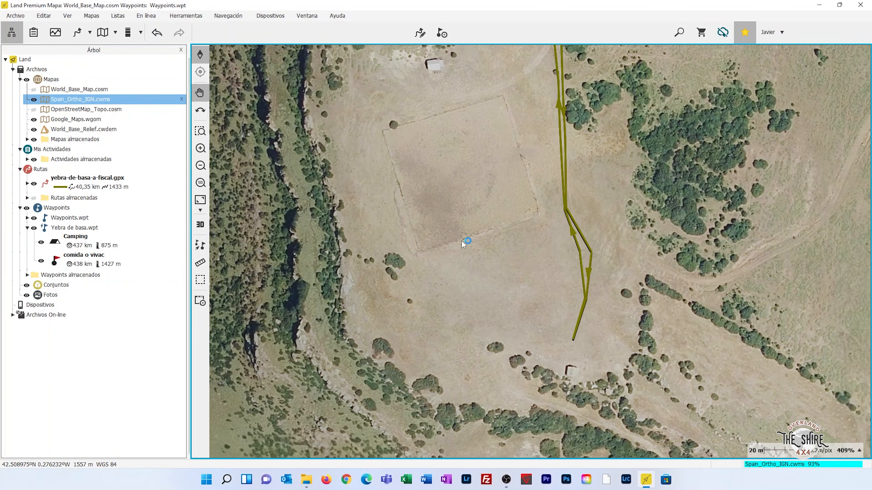
# Step: Compare the enclosure area with World_Base_Map, then switch OpenStreetMap_Topo on and World_Base_Map off
pyautogui.click(33, 89)
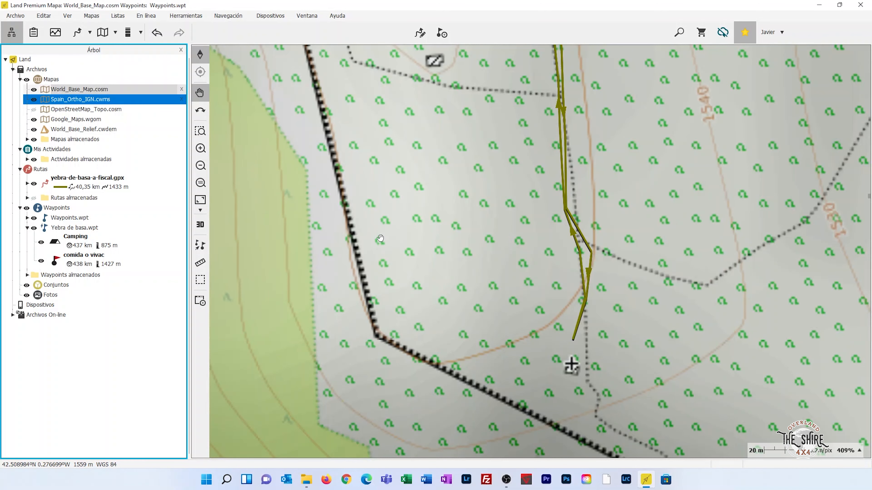
pyautogui.scroll(-1, 381, 238)
pyautogui.scroll(2, 392, 250)
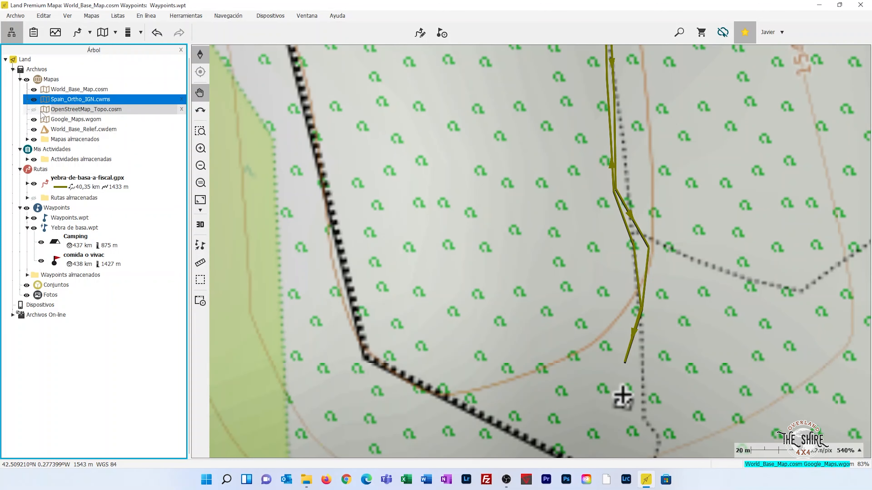
pyautogui.click(34, 109)
pyautogui.click(34, 90)
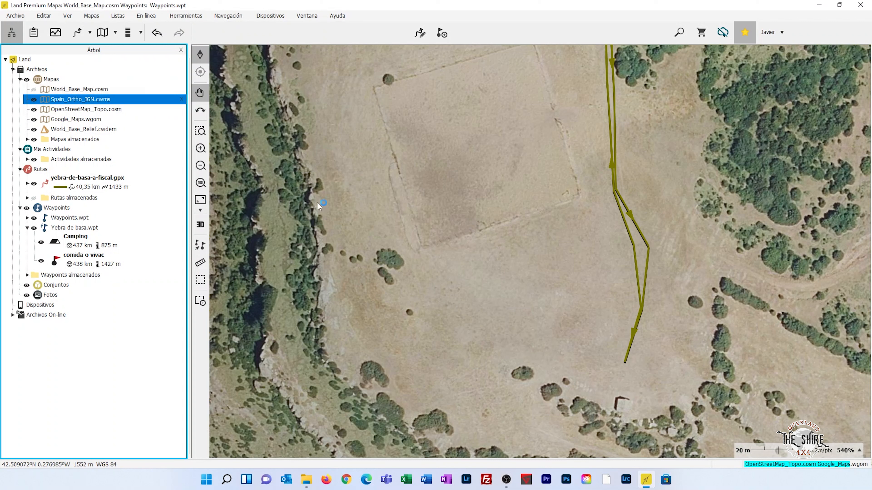
# Step: Create a waypoint inside the rectangular enclosure west of the southern spur and name it ????
pyautogui.moveTo(588, 189); pyautogui.dragTo(588, 282)
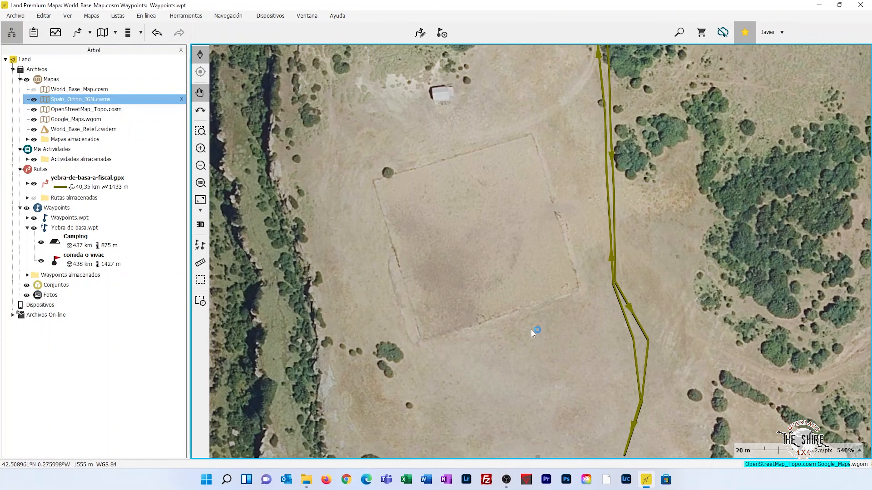
pyautogui.rightClick(433, 230)
pyautogui.moveTo(461, 243)
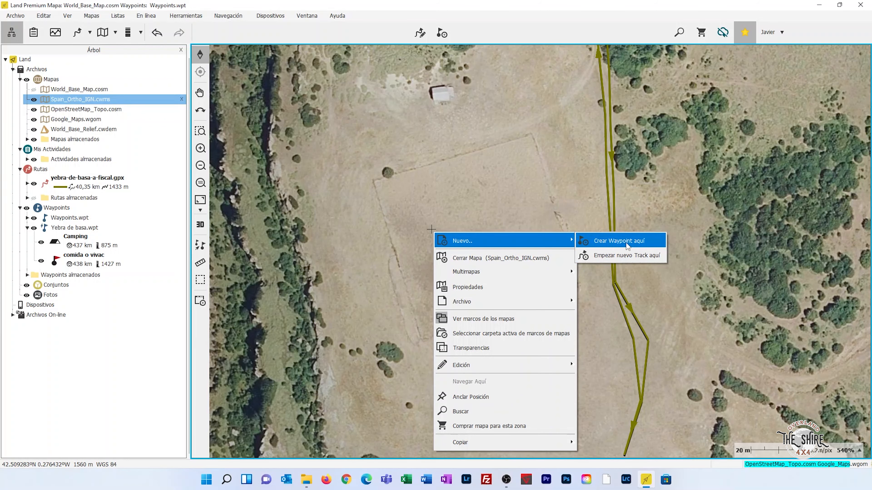
pyautogui.click(619, 241)
pyautogui.click(806, 96)
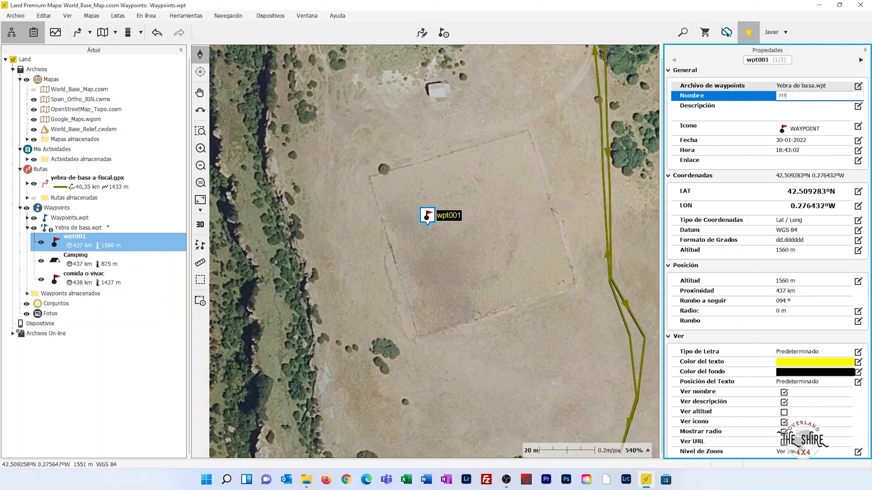
pyautogui.write('????')
pyautogui.press('Return')
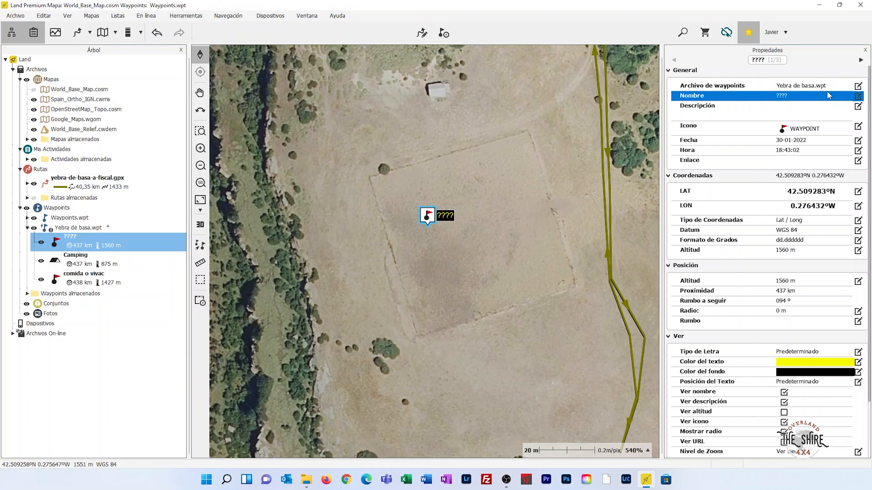
pyautogui.click(483, 296)
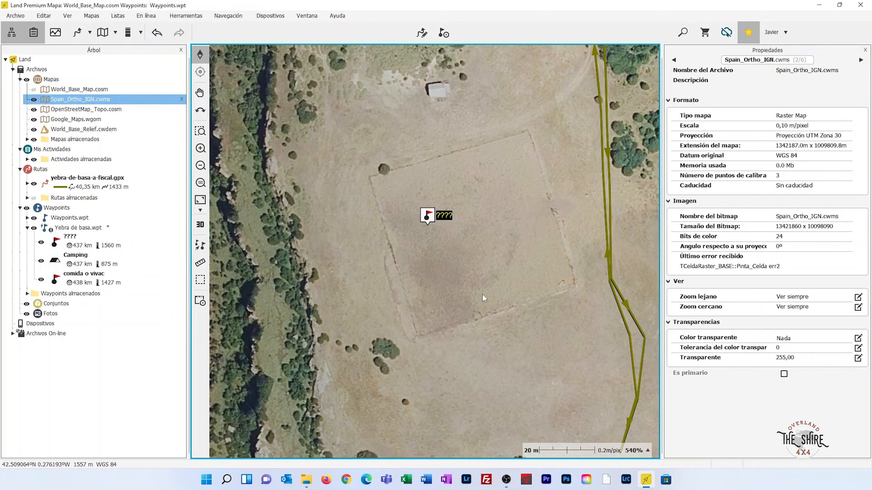
# Step: Follow the track north from the enclosure and along its western spur, and inspect the buildings at the cliff edge
pyautogui.scroll(-3, 482, 297)
pyautogui.scroll(1, 564, 408)
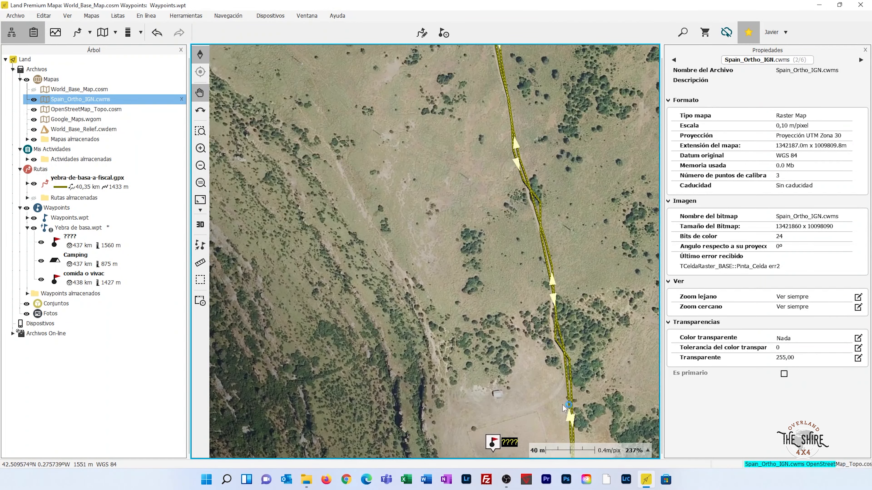
pyautogui.scroll(-2, 501, 265)
pyautogui.moveTo(503, 309); pyautogui.dragTo(446, 348)
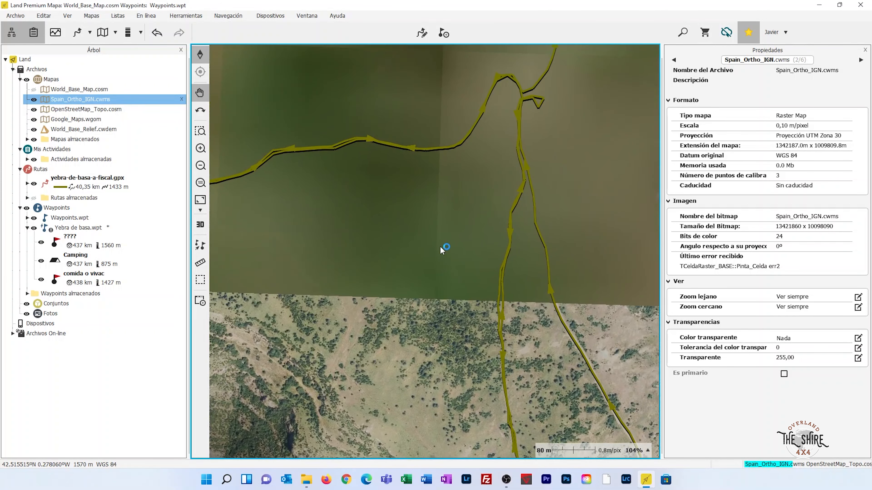
pyautogui.scroll(-2, 442, 250)
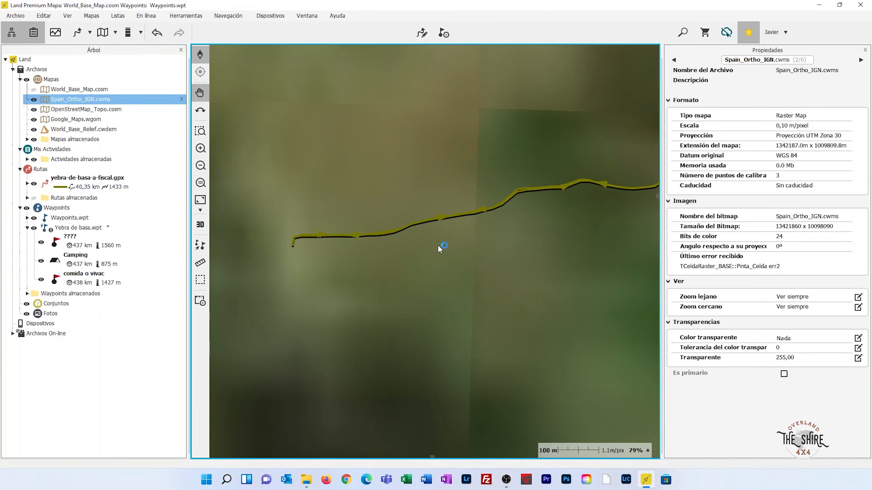
pyautogui.moveTo(332, 281); pyautogui.dragTo(442, 291)
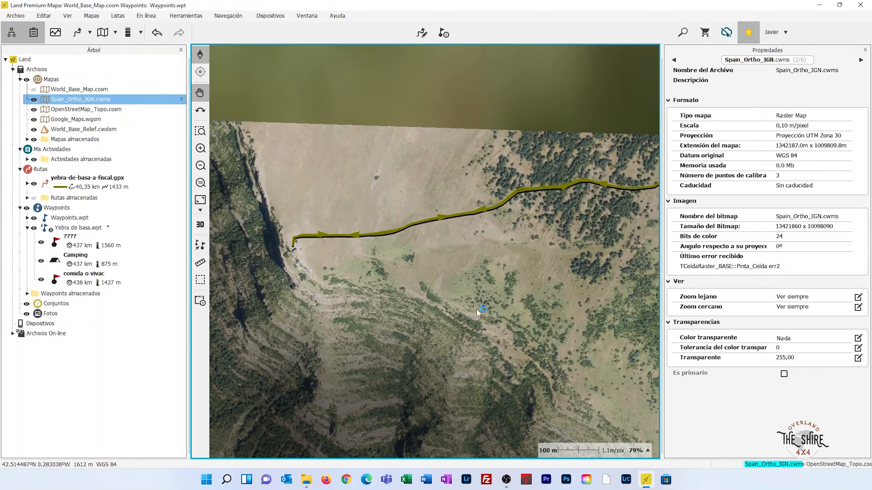
pyautogui.scroll(6, 442, 291)
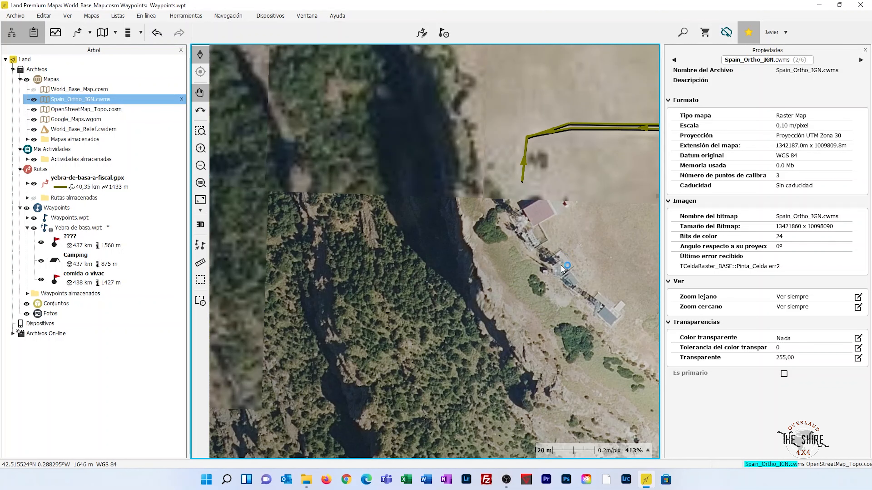
pyautogui.moveTo(560, 196); pyautogui.dragTo(503, 337)
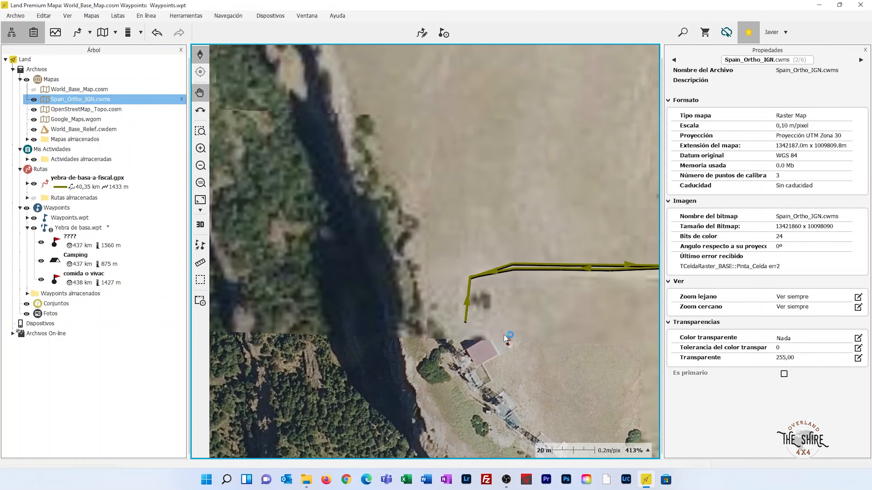
# Step: Check the western spur's end on World_Base_Map, then hide Spain_Ortho_IGN and OpenStreetMap_Topo to look up the nearby places on Google_Maps
pyautogui.click(34, 90)
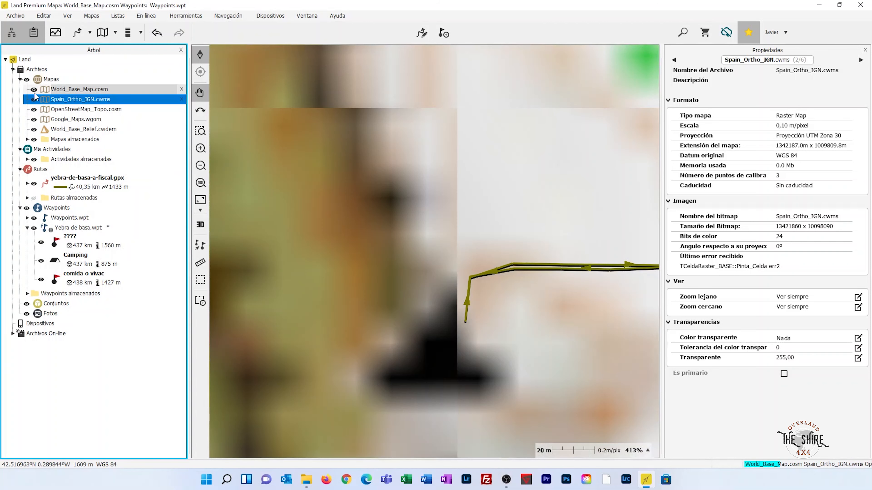
pyautogui.click(34, 89)
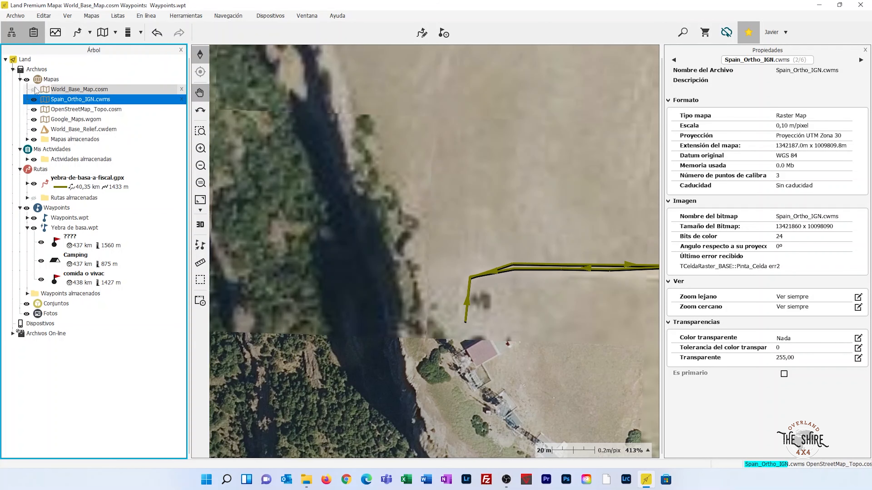
pyautogui.click(34, 100)
pyautogui.click(34, 109)
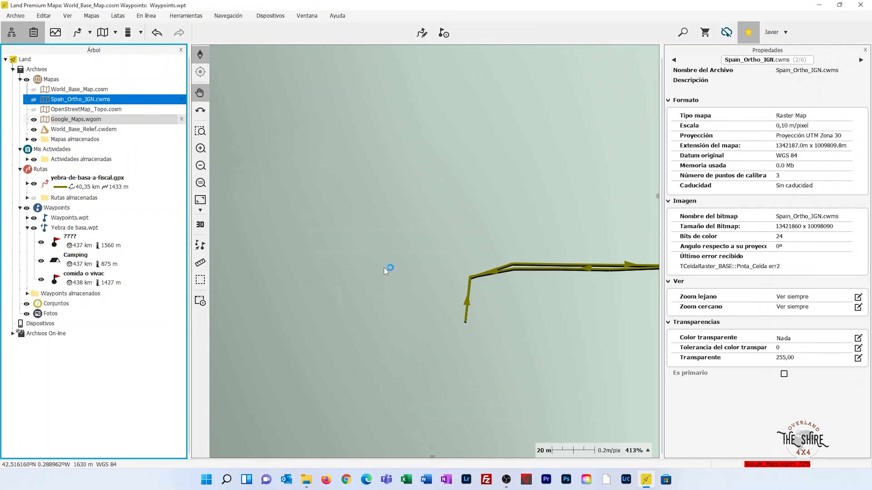
pyautogui.scroll(-5, 395, 272)
pyautogui.scroll(-1, 422, 326)
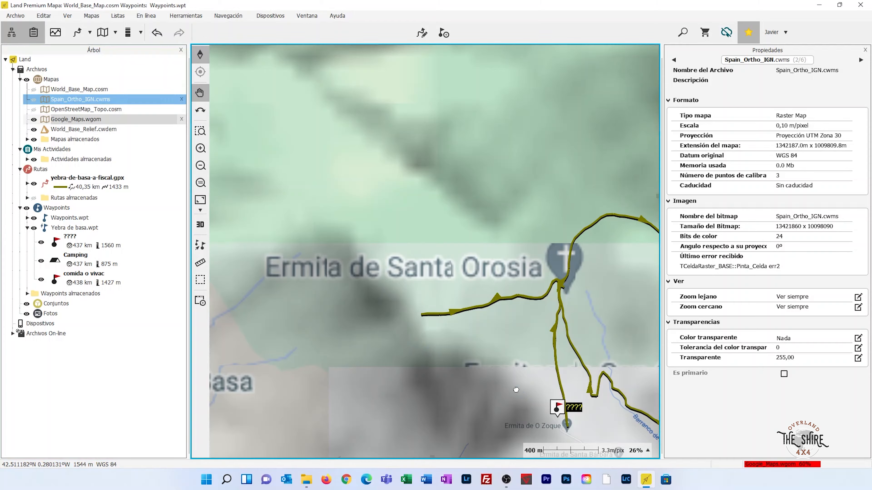
pyautogui.moveTo(446, 370); pyautogui.dragTo(426, 319)
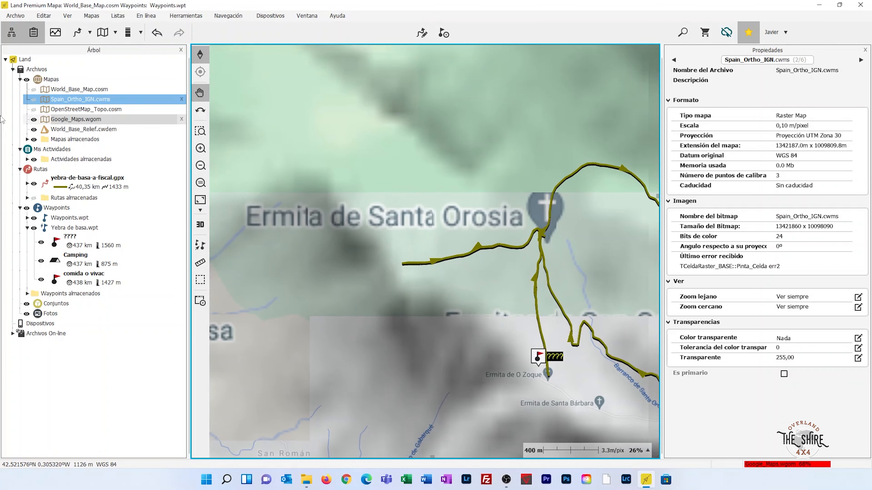
# Step: Check the western spur's end on World_Base_Map, then switch Spain_Ortho_IGN on and World_Base_Map off
pyautogui.click(35, 90)
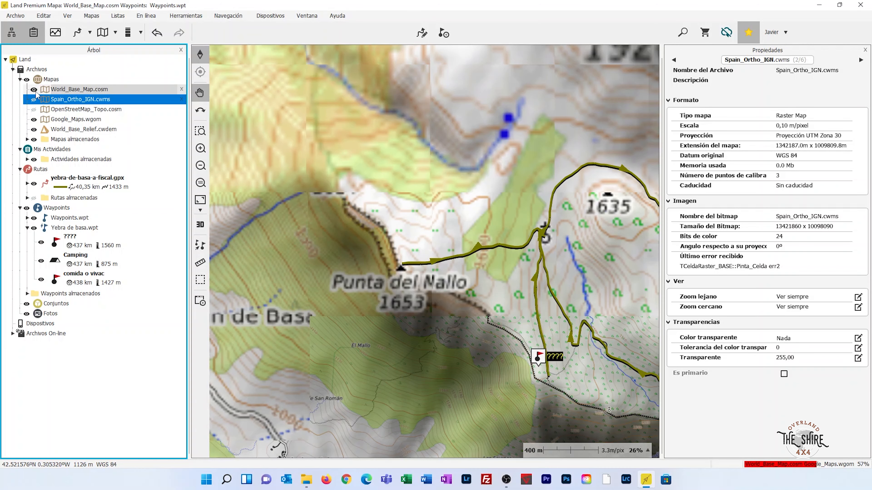
pyautogui.scroll(3, 553, 261)
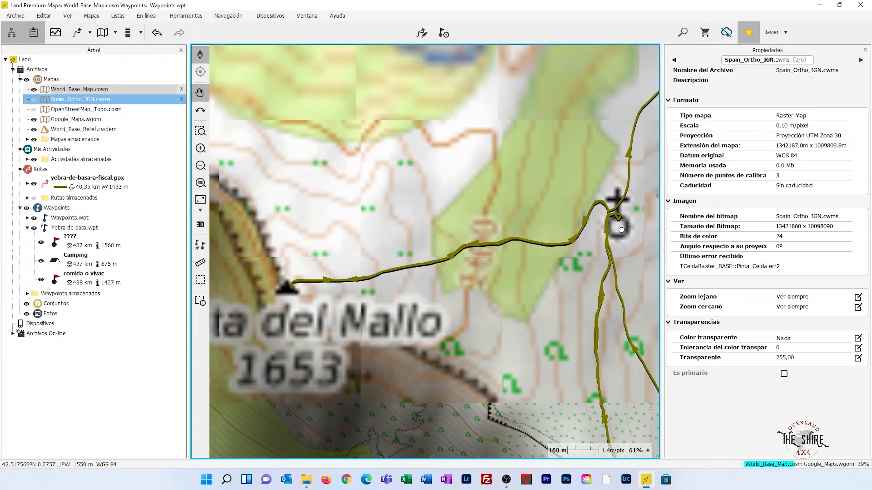
pyautogui.moveTo(285, 308); pyautogui.dragTo(396, 309)
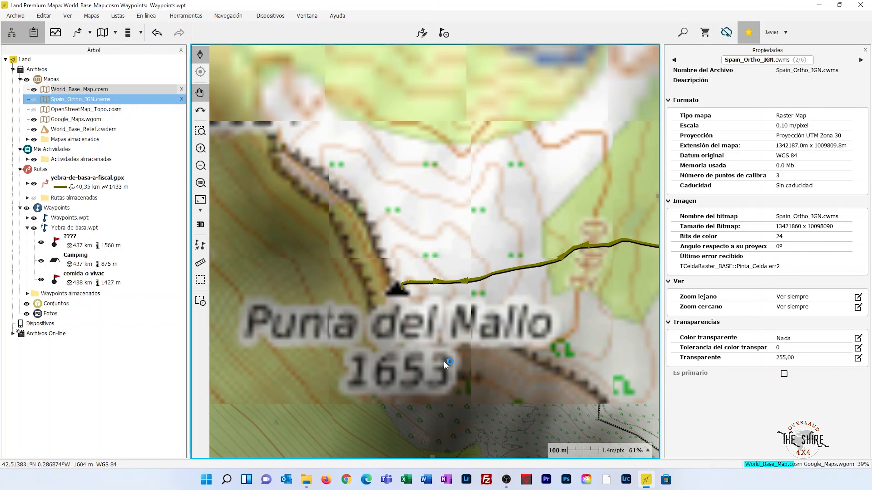
pyautogui.click(33, 99)
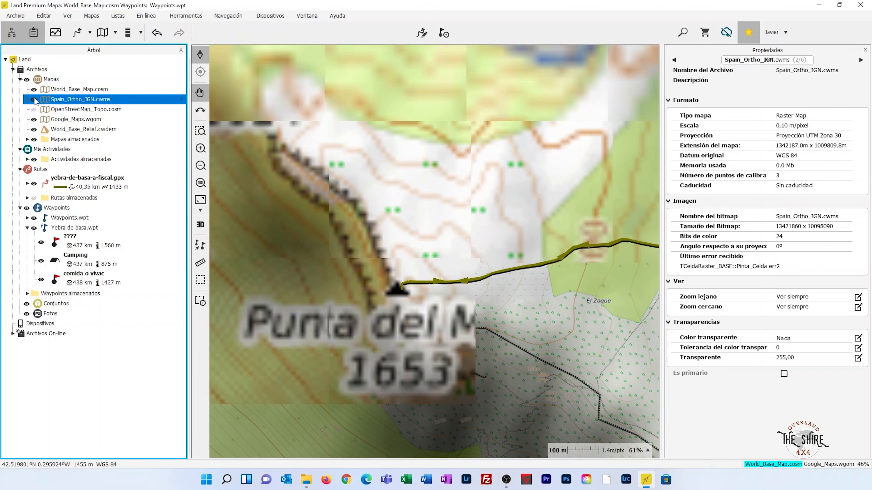
pyautogui.click(34, 89)
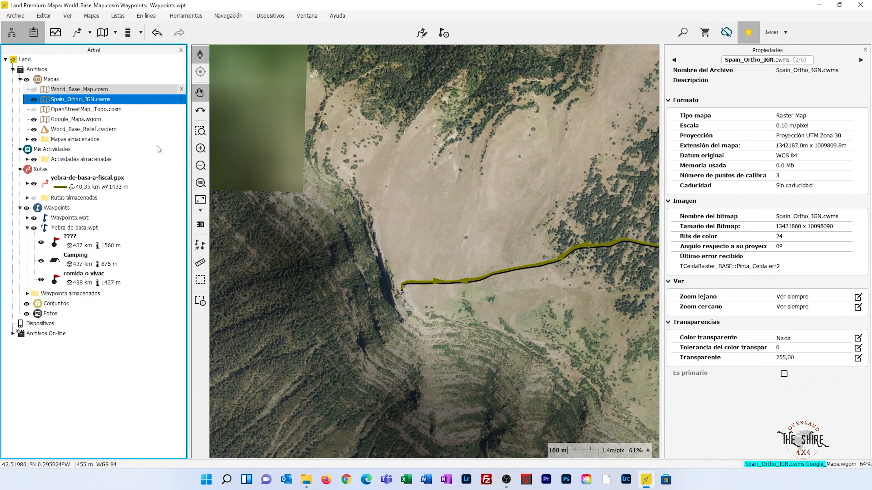
# Step: Inspect the buildings at the cliff edge and the surroundings of the western spur's end on the aerial imagery
pyautogui.scroll(3, 340, 278)
pyautogui.moveTo(508, 397); pyautogui.dragTo(389, 290)
pyautogui.scroll(1, 340, 229)
pyautogui.scroll(1, 388, 285)
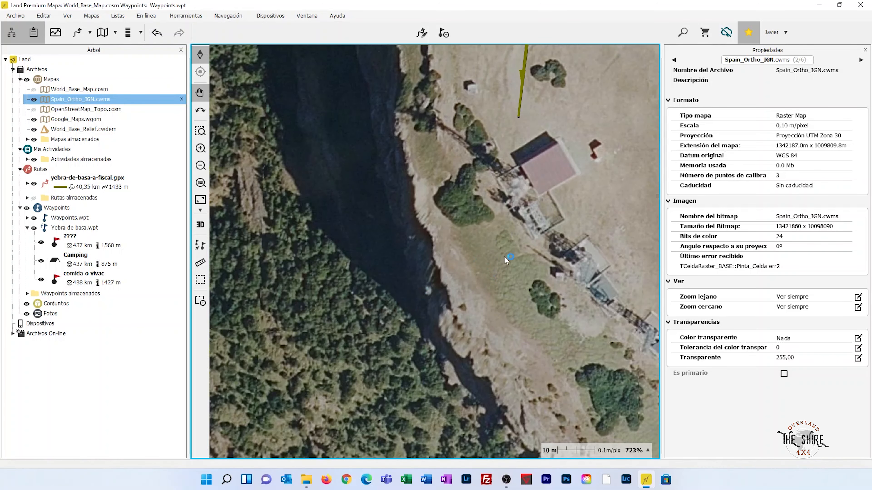
pyautogui.moveTo(497, 258); pyautogui.dragTo(413, 279)
pyautogui.moveTo(510, 220); pyautogui.dragTo(455, 262)
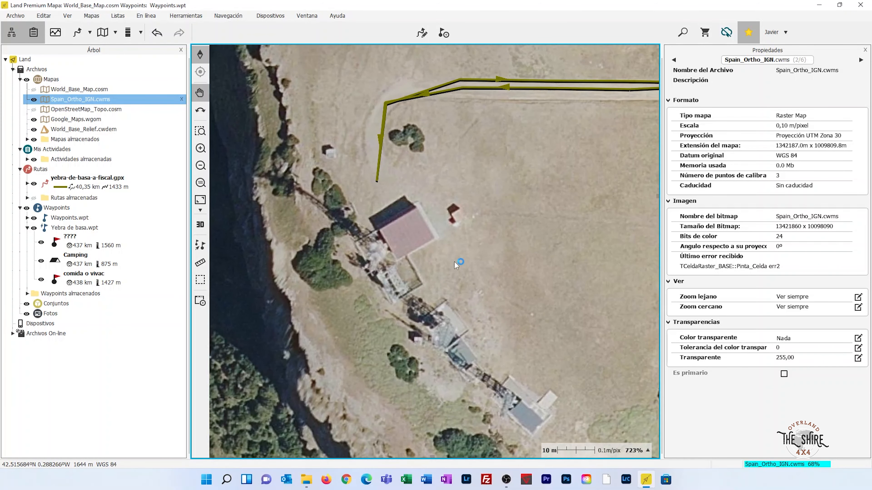
pyautogui.scroll(-6, 455, 262)
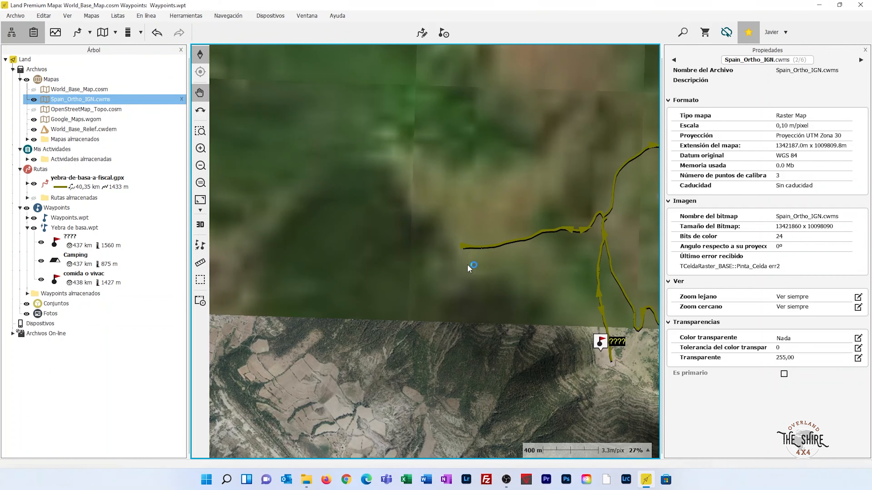
pyautogui.scroll(1, 469, 268)
pyautogui.scroll(1, 390, 194)
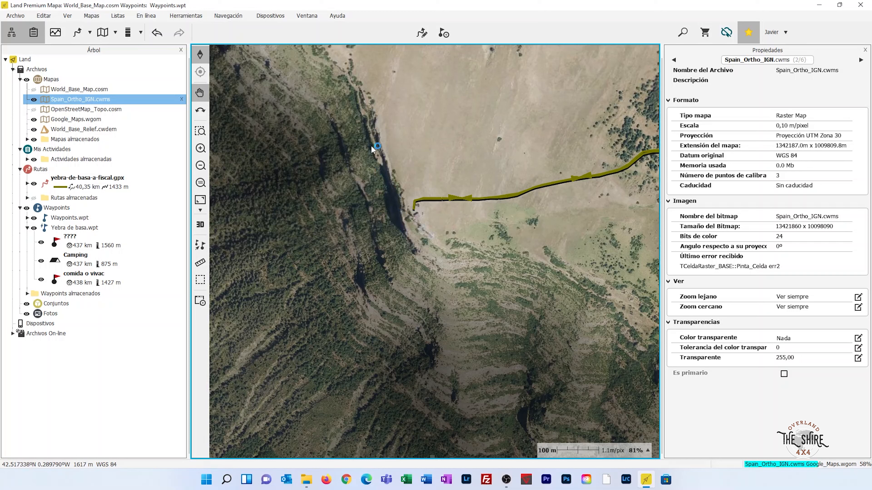
pyautogui.scroll(-2, 446, 252)
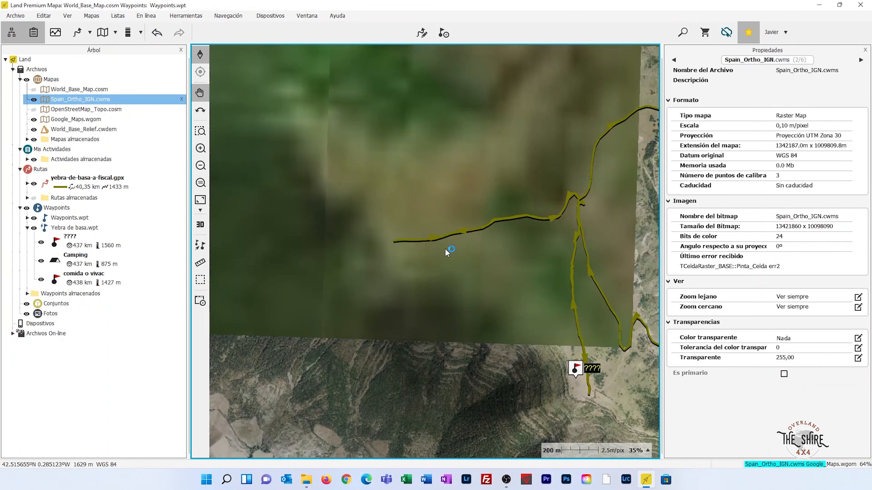
# Step: Open the yebra-de-basa-a-fiscal.gpx track for editing and delete the points of the small triangular loop beside the building at the junction
pyautogui.scroll(1, 473, 260)
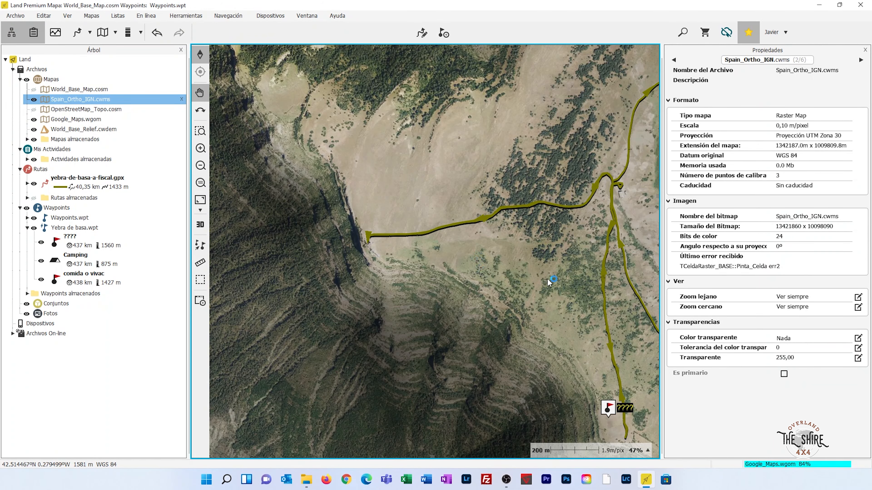
pyautogui.scroll(2, 587, 278)
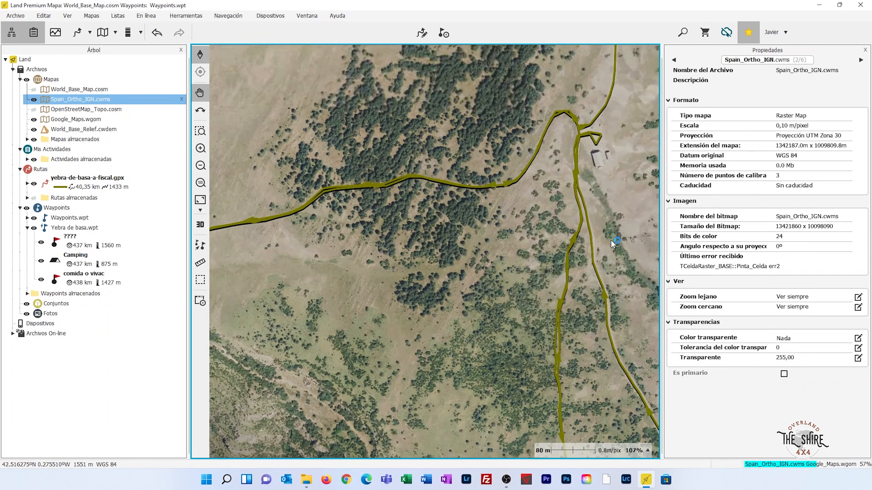
pyautogui.scroll(1, 611, 240)
pyautogui.scroll(2, 592, 154)
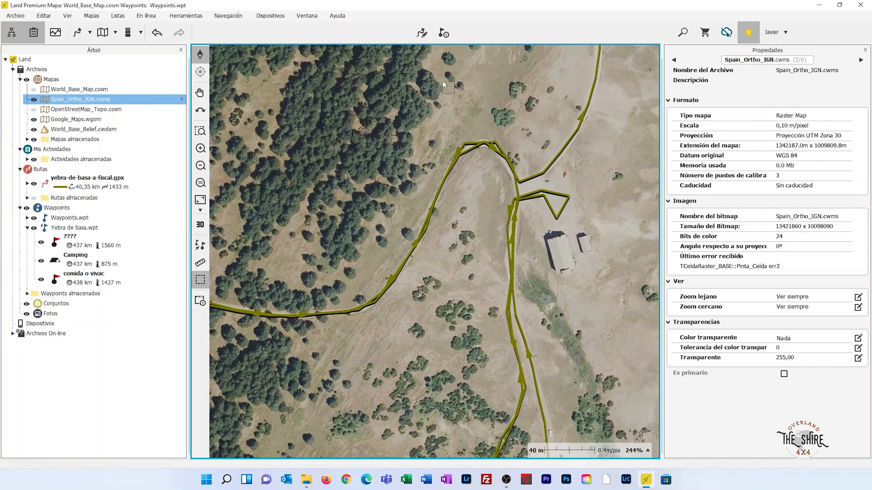
pyautogui.click(421, 32)
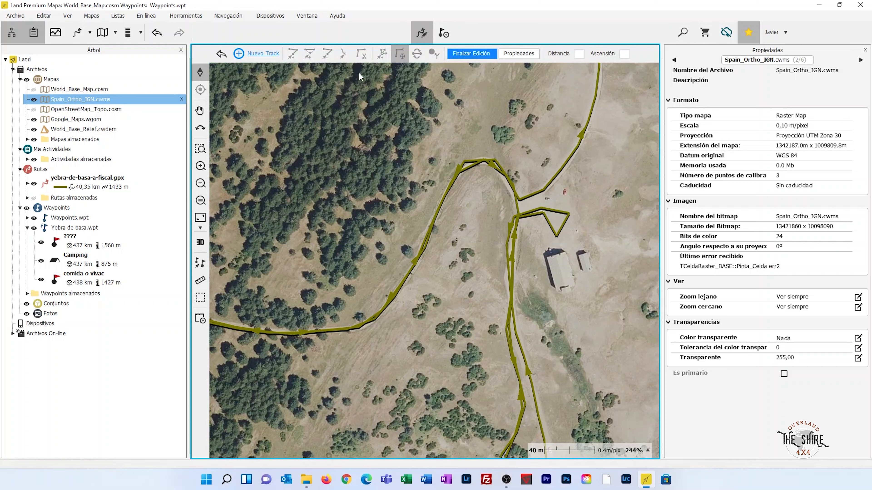
pyautogui.click(517, 214)
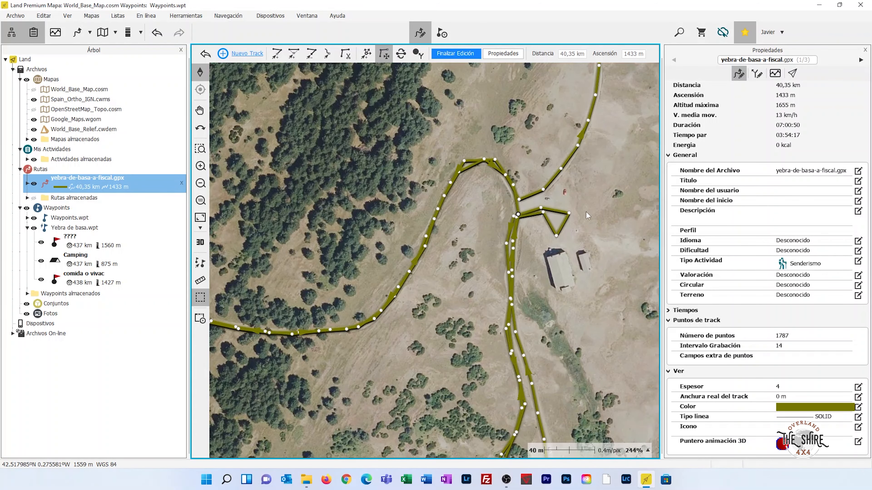
pyautogui.moveTo(596, 190); pyautogui.dragTo(580, 193)
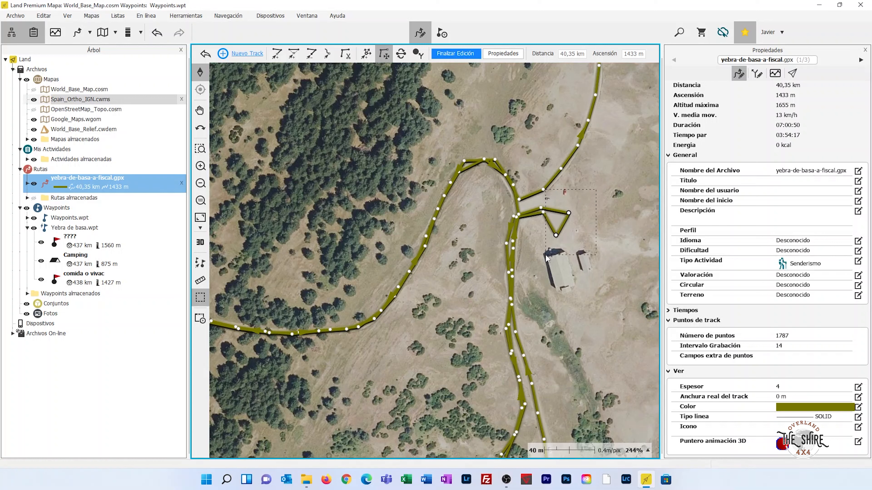
pyautogui.moveTo(563, 238); pyautogui.dragTo(562, 238)
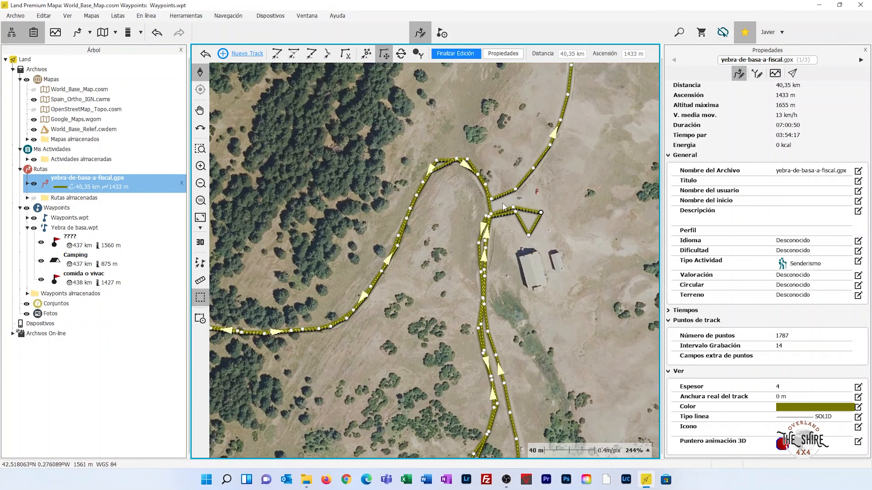
pyautogui.moveTo(501, 203); pyautogui.dragTo(505, 218)
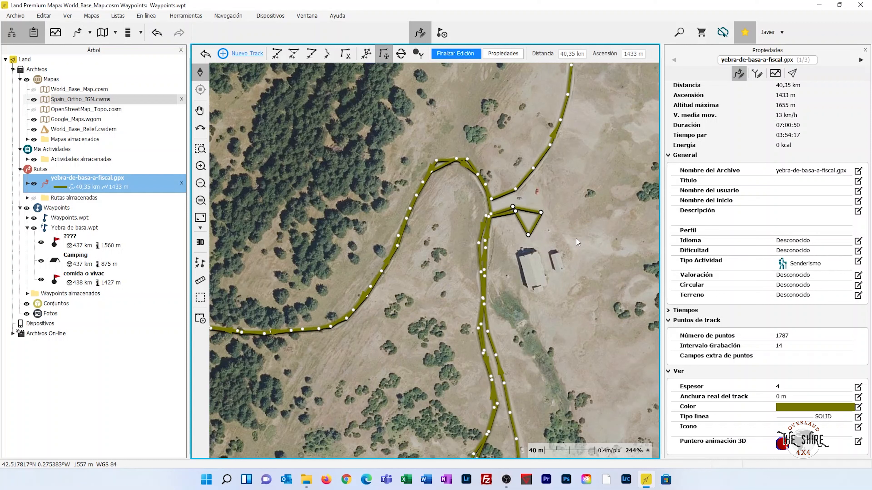
pyautogui.press('Delete')
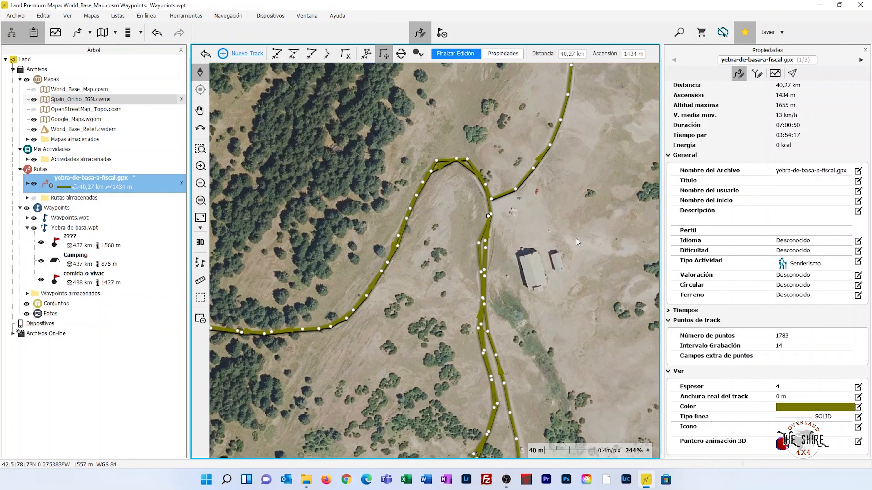
# Step: Delete the western spur's track points from the cliff edge up to the trees before the junction bend
pyautogui.moveTo(408, 345); pyautogui.dragTo(706, 272)
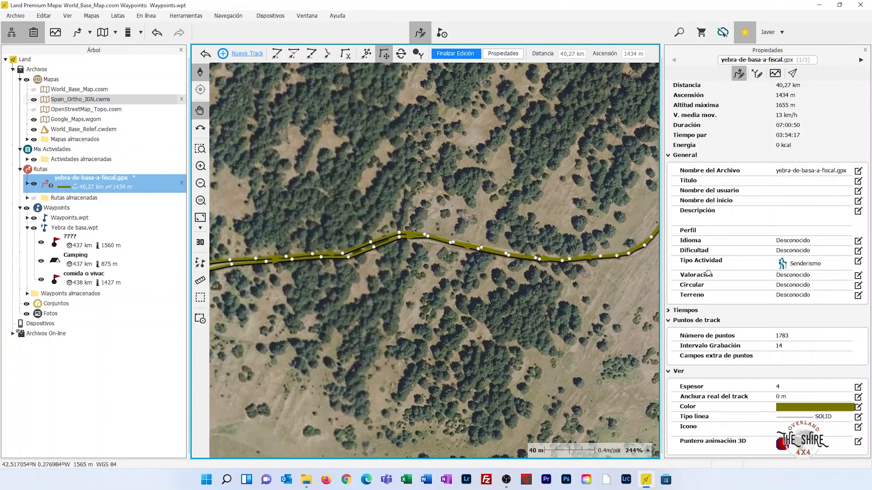
pyautogui.scroll(-5, 425, 314)
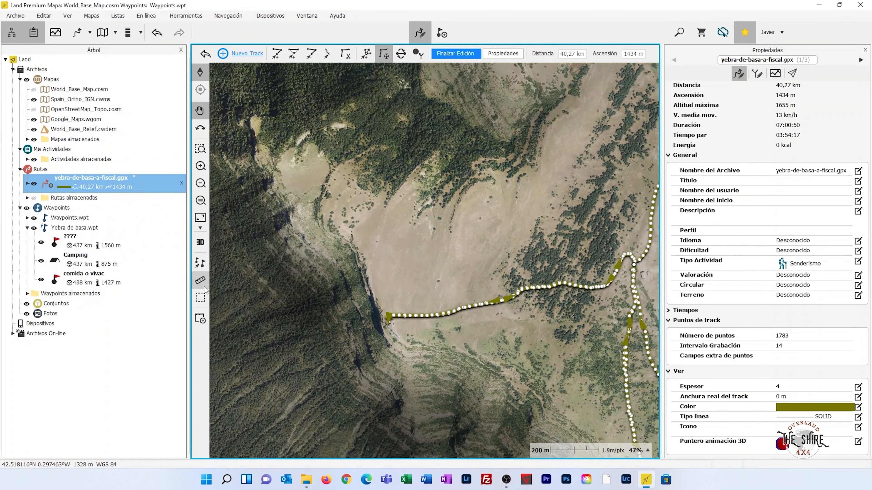
pyautogui.click(206, 298)
pyautogui.moveTo(369, 344); pyautogui.dragTo(606, 303)
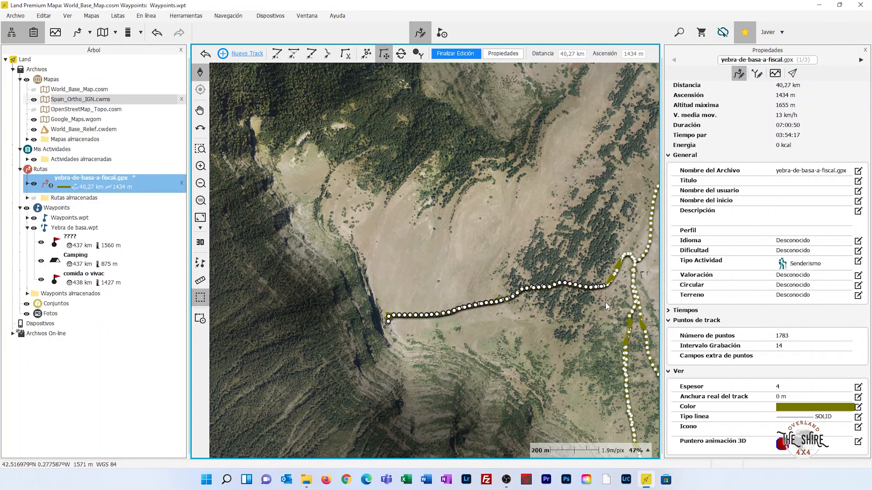
pyautogui.moveTo(529, 339); pyautogui.dragTo(421, 349)
pyautogui.moveTo(347, 359); pyautogui.dragTo(345, 360)
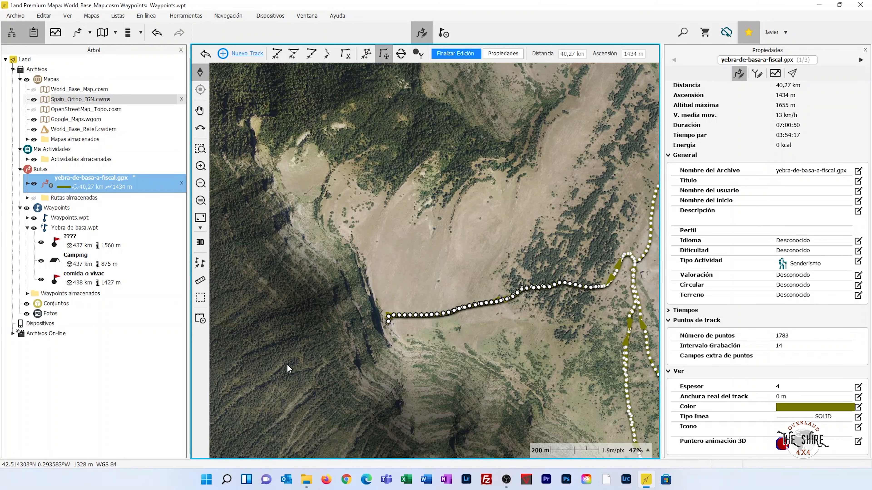
pyautogui.press('Delete')
# Step: Delete the spur's remaining track points around the bend just west of the junction
pyautogui.scroll(5, 515, 312)
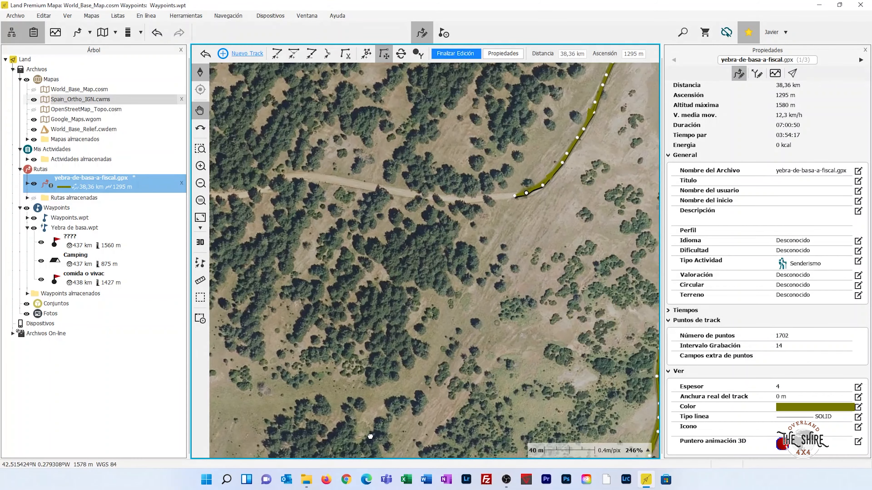
pyautogui.moveTo(453, 332); pyautogui.dragTo(371, 436)
pyautogui.click(200, 298)
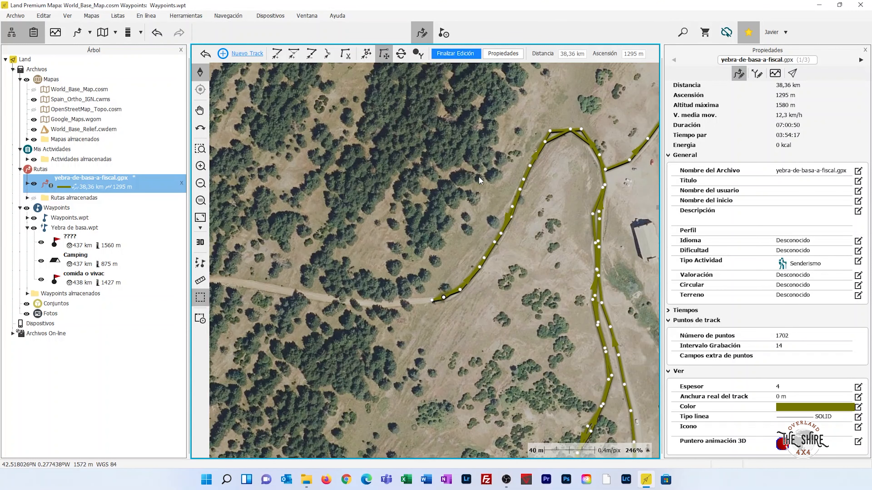
pyautogui.moveTo(592, 106); pyautogui.dragTo(501, 315)
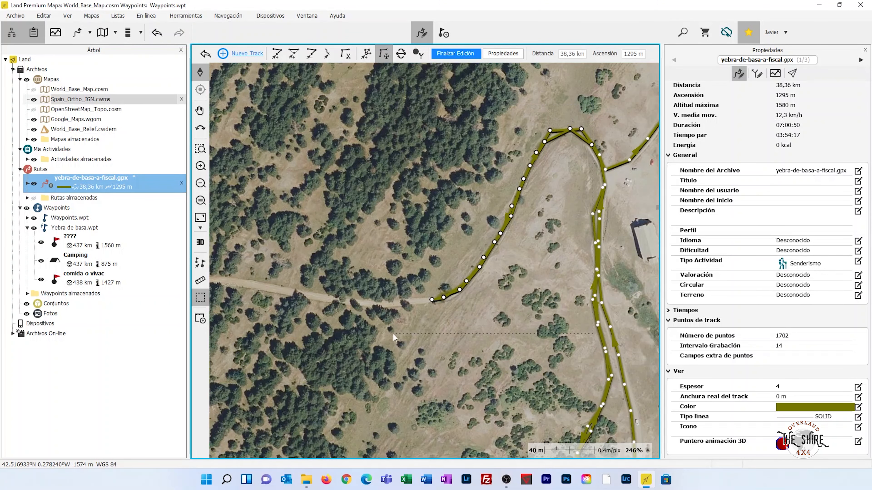
pyautogui.moveTo(388, 318); pyautogui.dragTo(360, 306)
pyautogui.press('Delete')
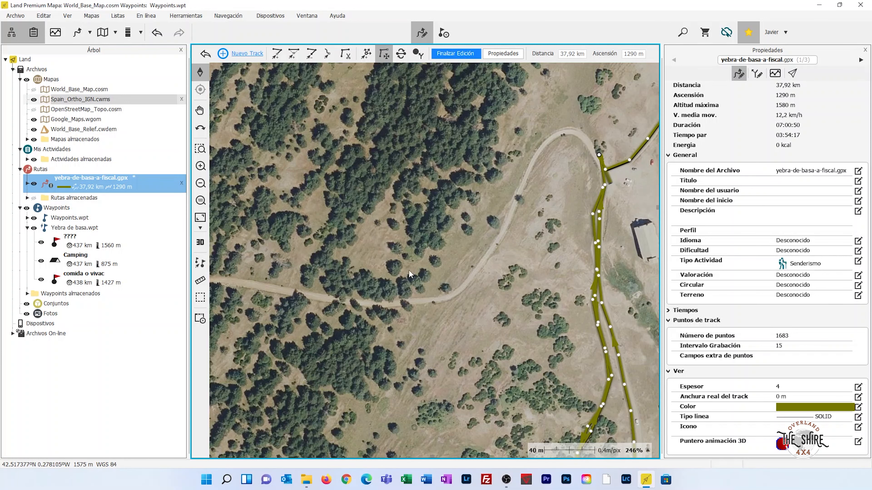
# Step: Remove the two stray track points forming the spike at the junction and finish editing the track
pyautogui.scroll(6, 480, 248)
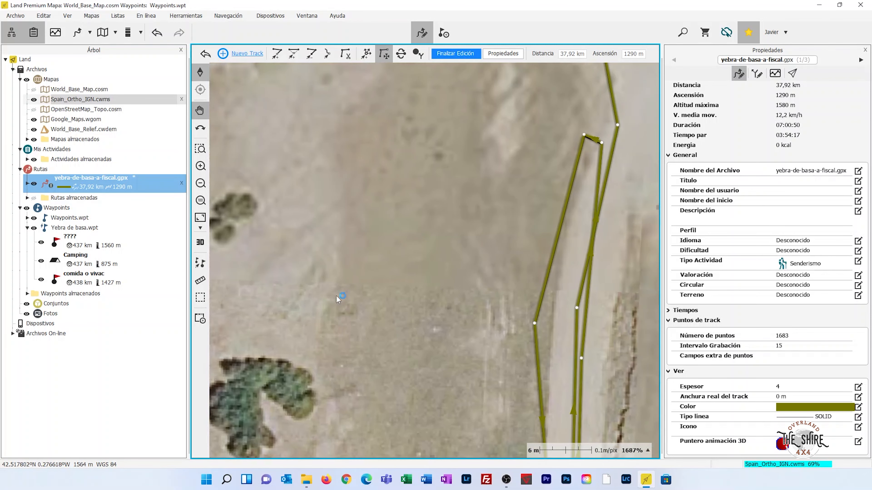
pyautogui.scroll(-3, 333, 268)
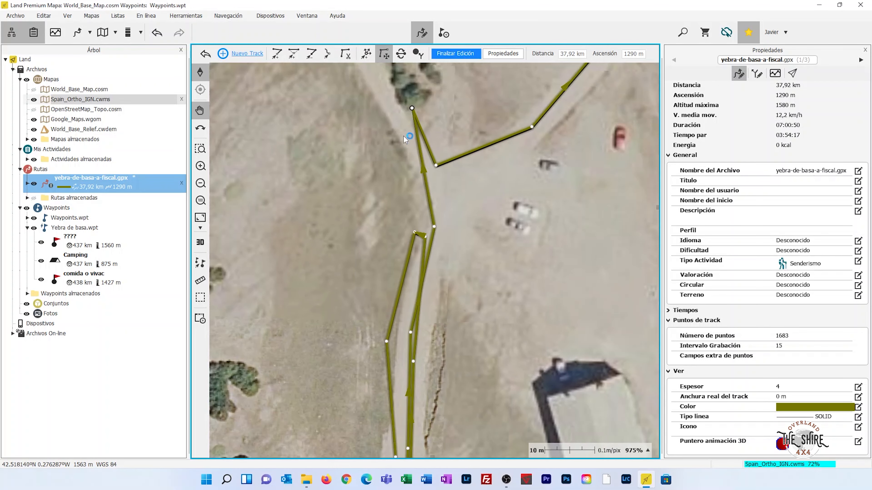
pyautogui.click(311, 54)
pyautogui.click(412, 108)
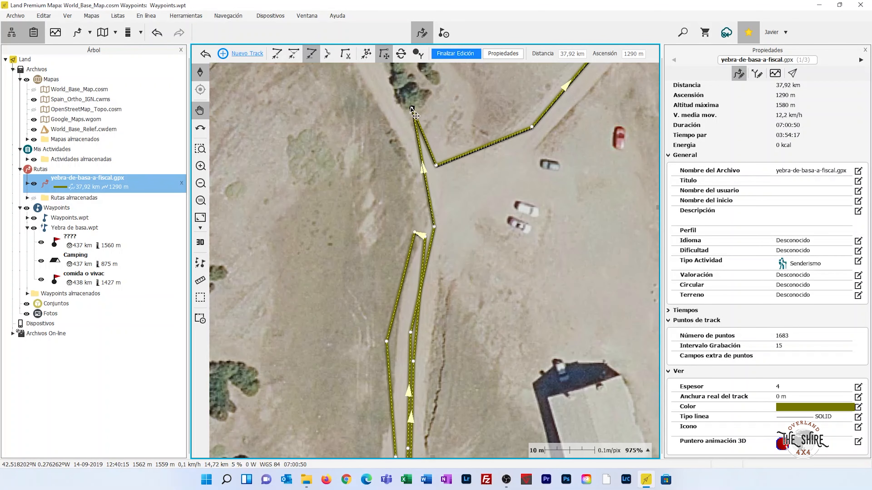
pyautogui.click(435, 168)
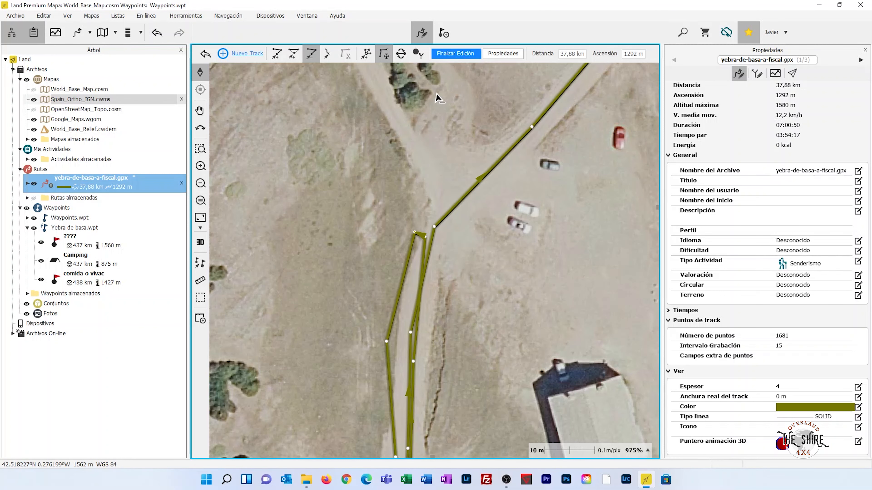
pyautogui.click(456, 53)
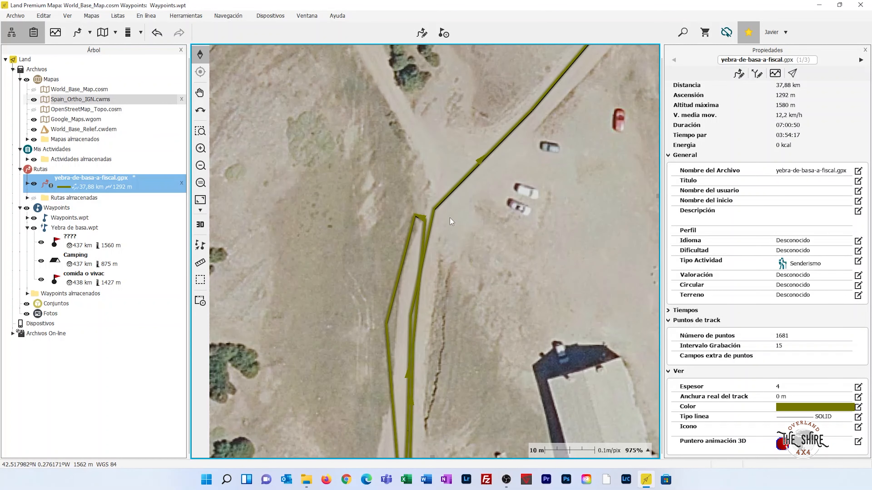
# Step: Review the edited junction and follow the track north to the next side road
pyautogui.scroll(-2, 537, 276)
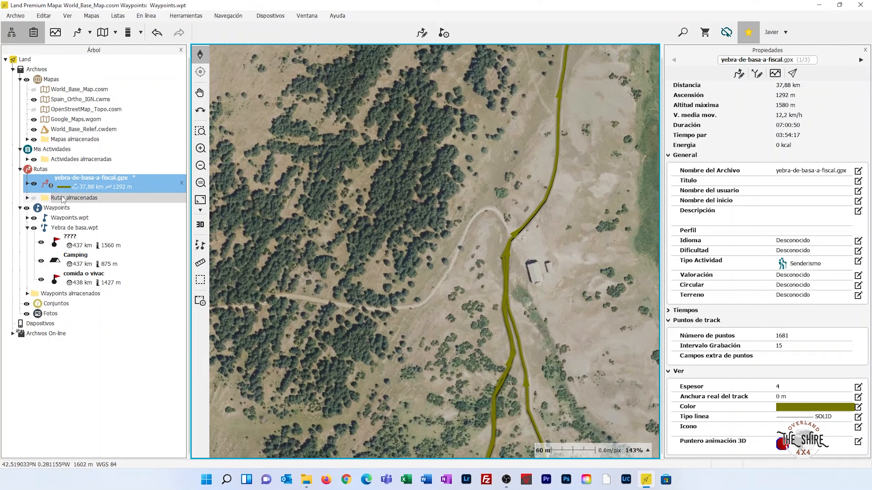
pyautogui.rightClick(116, 179)
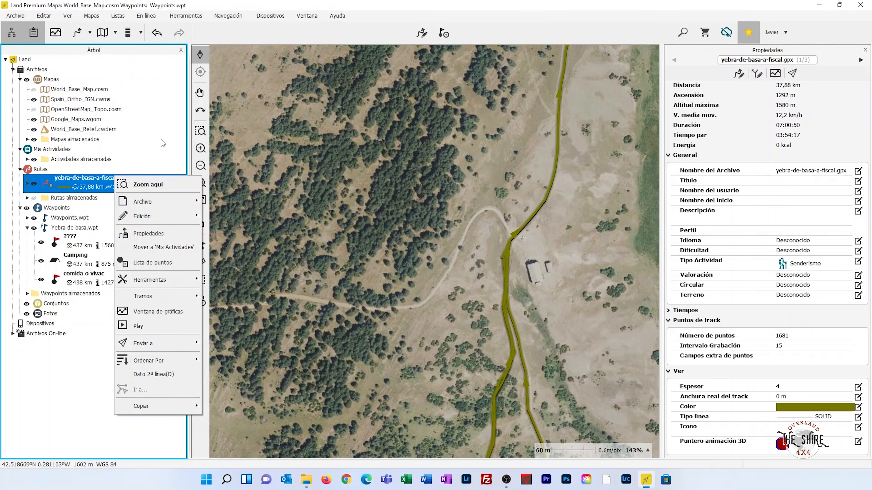
pyautogui.click(441, 164)
pyautogui.moveTo(576, 134); pyautogui.dragTo(402, 361)
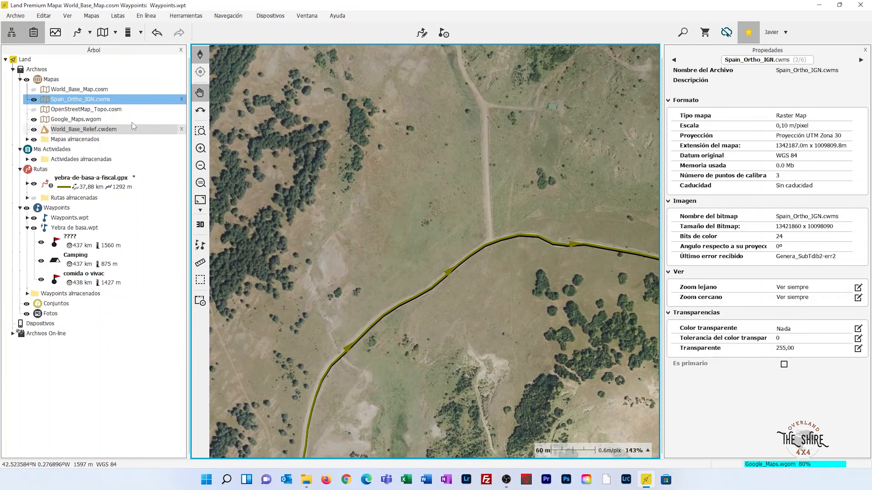
# Step: Display World_Base_Map.cosm instead of the Spain_Ortho_IGN imagery and locate Santuario Santa Orosia beside the track
pyautogui.click(34, 90)
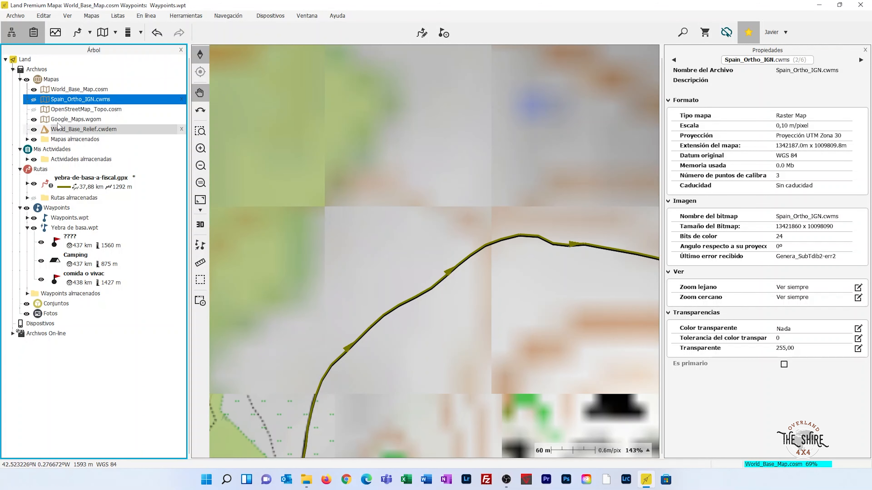
pyautogui.scroll(-2, 426, 268)
pyautogui.moveTo(428, 345); pyautogui.dragTo(556, 156)
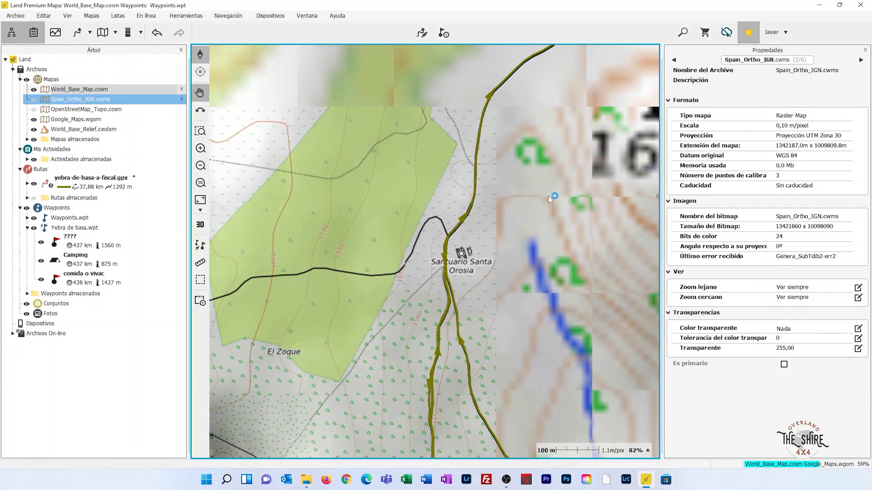
pyautogui.scroll(2, 513, 265)
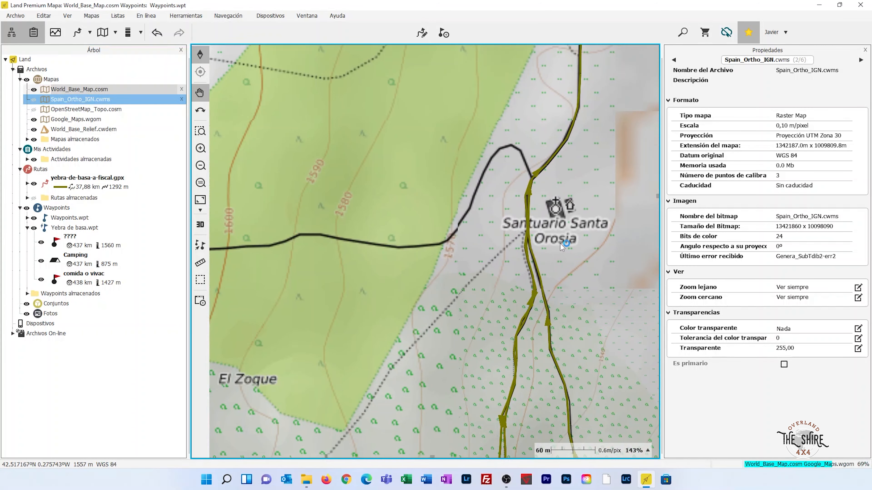
pyautogui.scroll(6, 560, 244)
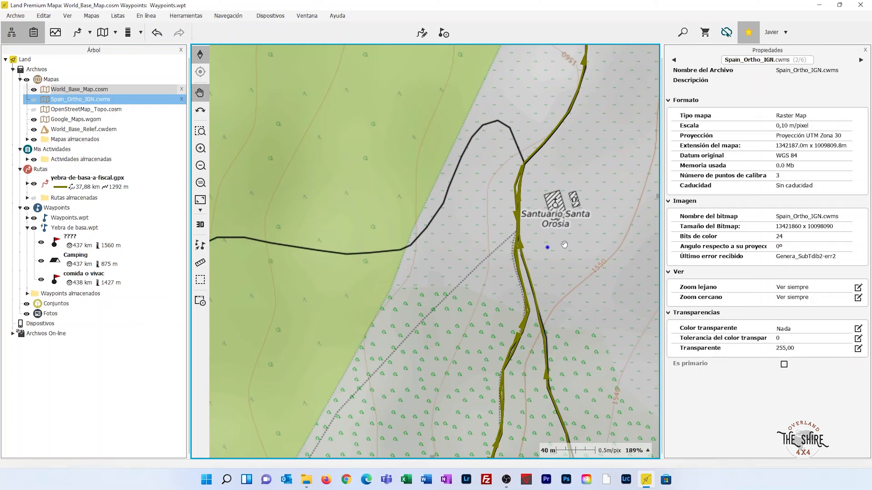
pyautogui.scroll(-3, 560, 262)
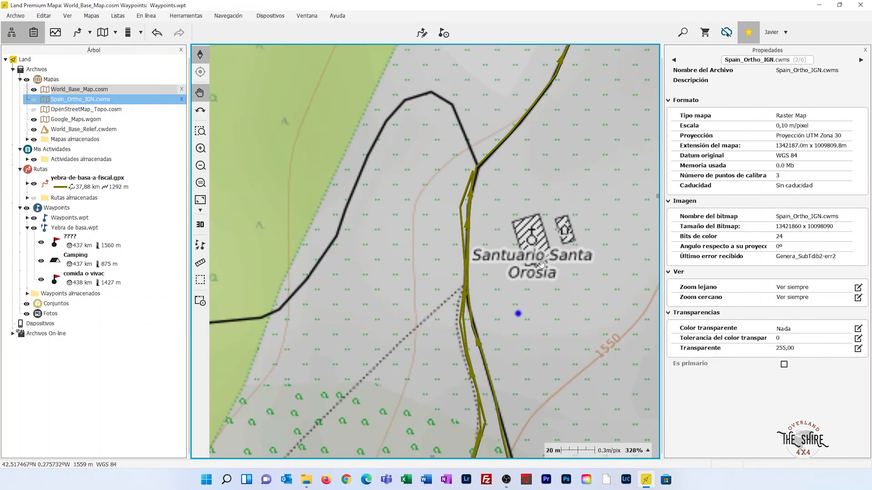
# Step: Create a waypoint on the Santuario Santa Orosia building and name it "santurario santa orosia"
pyautogui.rightClick(532, 247)
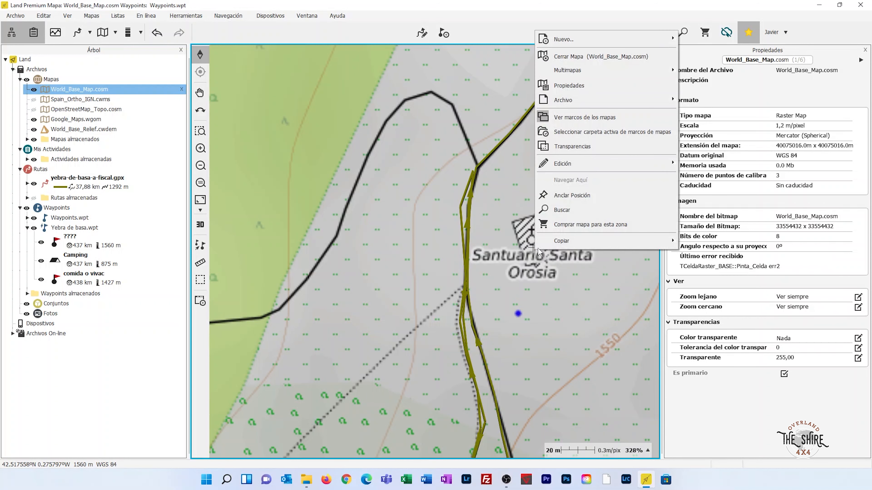
pyautogui.moveTo(633, 41)
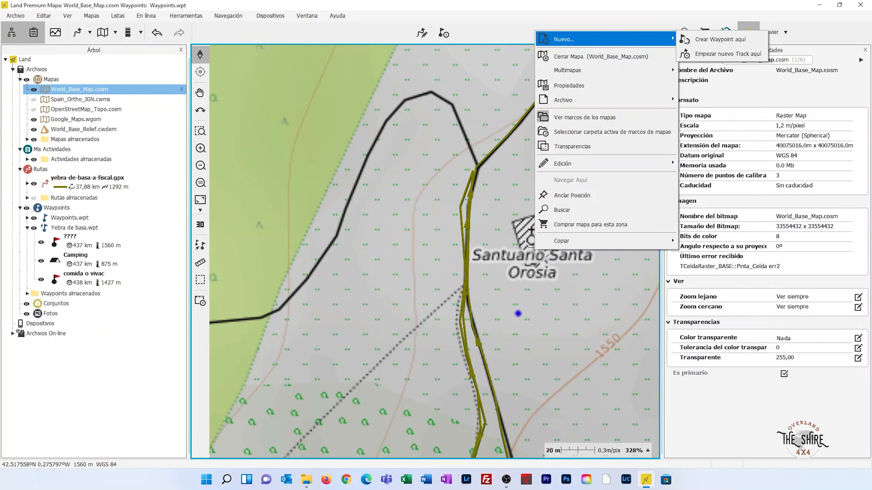
pyautogui.click(750, 46)
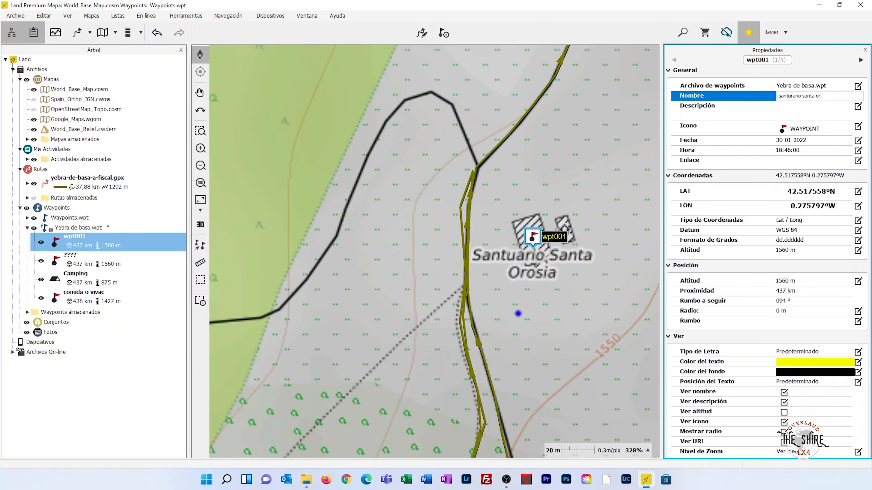
pyautogui.write('osia')
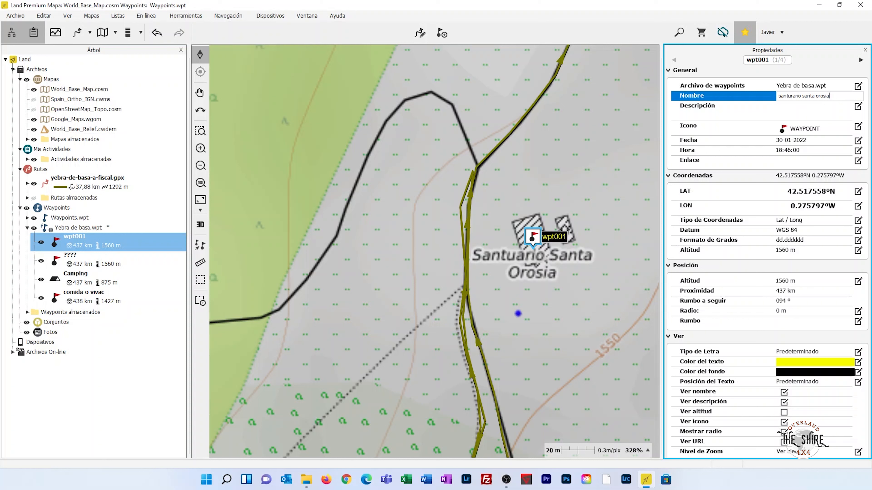
# Step: Set the sanctuary waypoint's icon to church
pyautogui.click(858, 126)
pyautogui.click(860, 128)
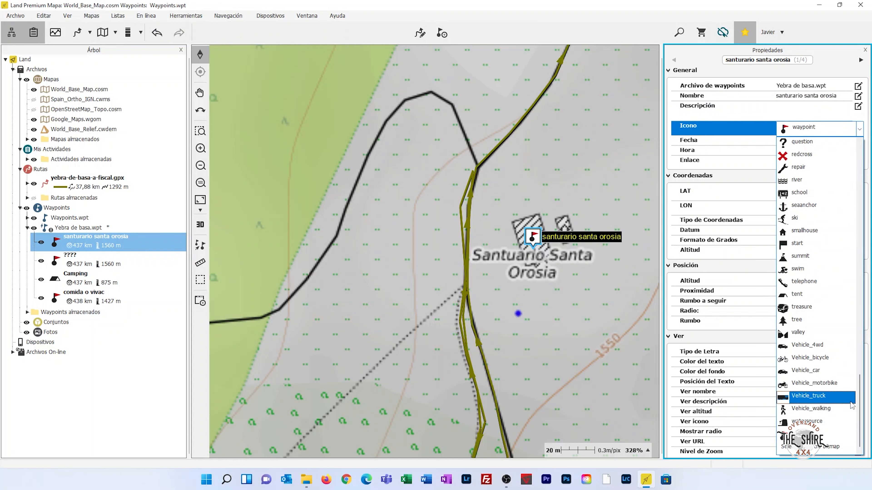
pyautogui.moveTo(862, 414); pyautogui.dragTo(860, 183)
pyautogui.scroll(-2, 841, 172)
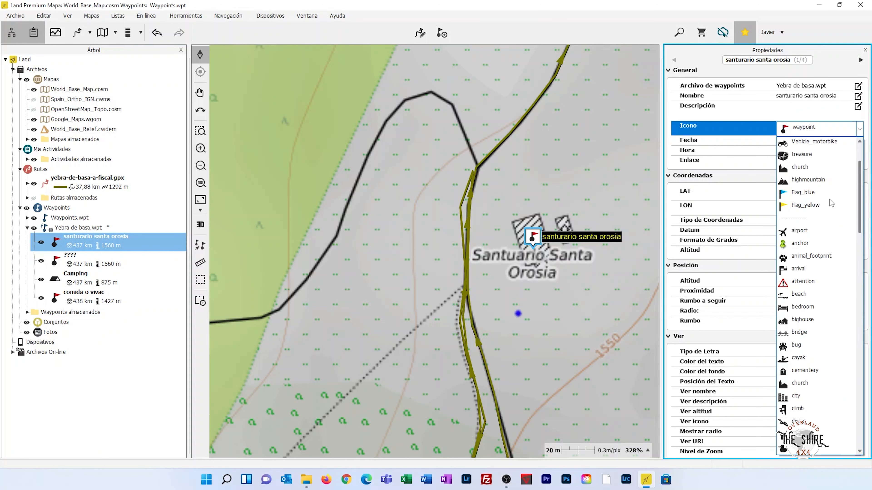
pyautogui.click(807, 175)
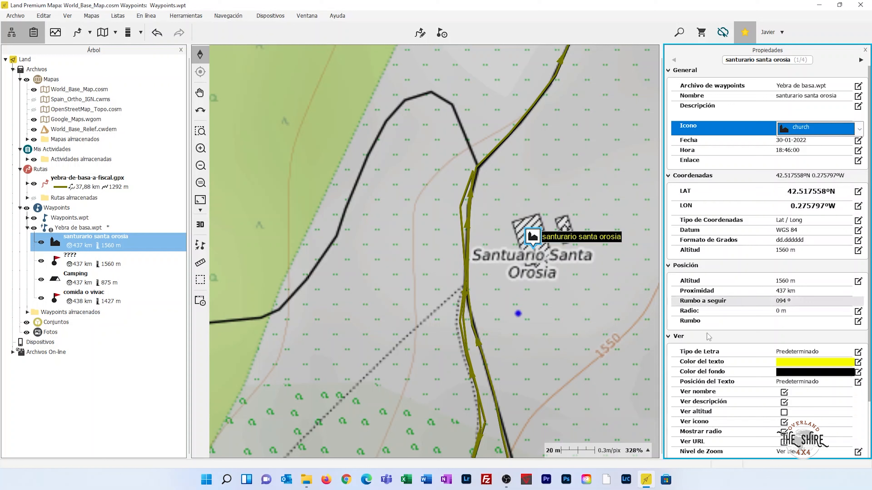
# Step: Follow the track from the sanctuary to Refugio del Collado de las Tres Cruces and save the changes
pyautogui.scroll(-4, 558, 335)
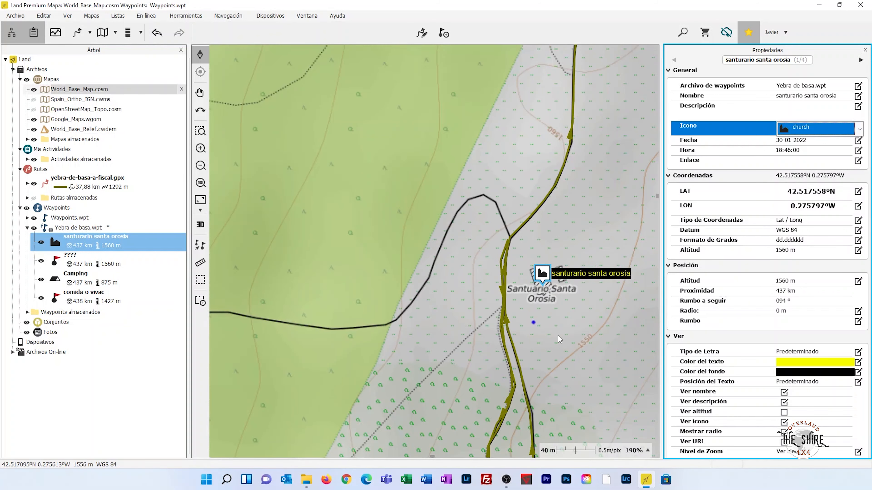
pyautogui.click(558, 333)
pyautogui.moveTo(549, 261); pyautogui.dragTo(406, 260)
pyautogui.scroll(3, 406, 260)
pyautogui.moveTo(490, 311); pyautogui.dragTo(308, 224)
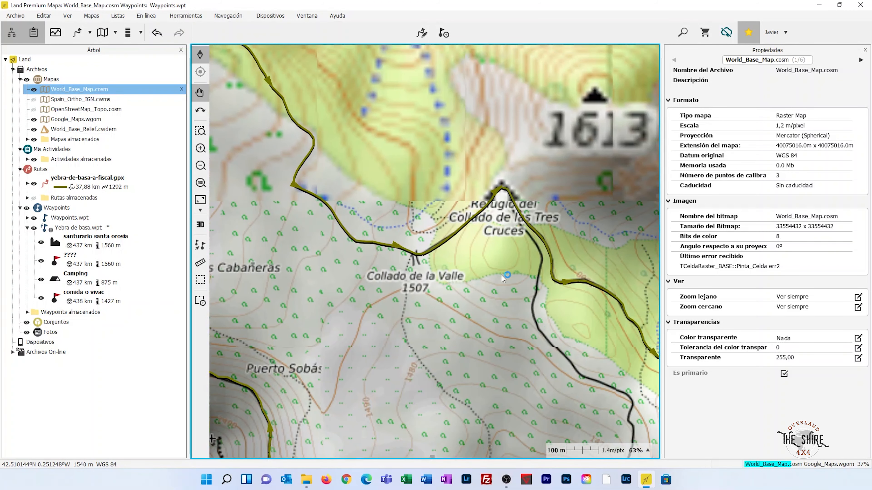
pyautogui.hotkey('ctrl', 's')
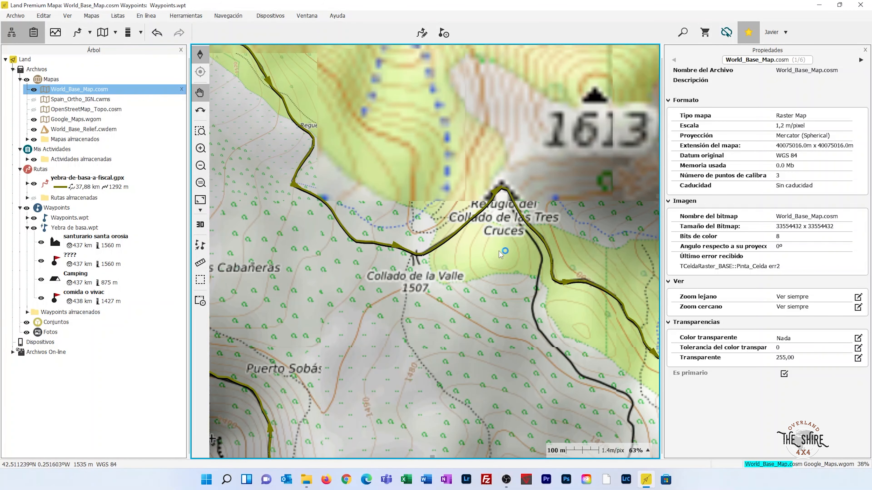
pyautogui.moveTo(499, 251); pyautogui.dragTo(503, 300)
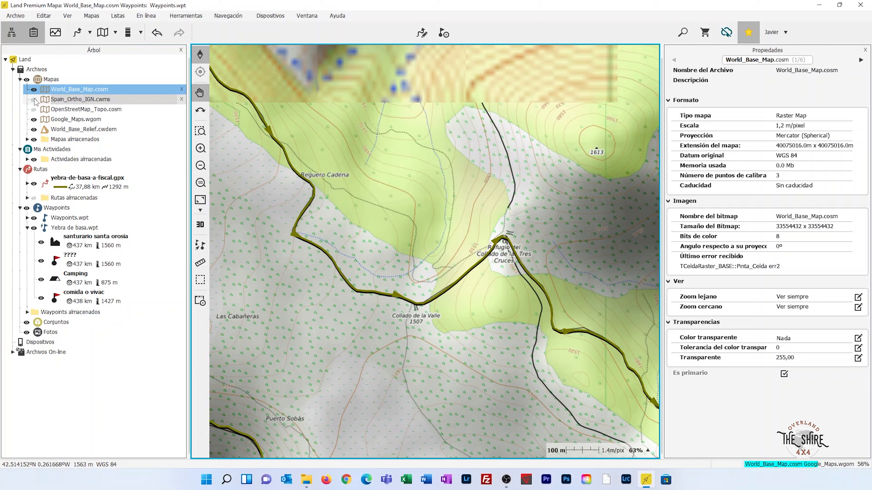
# Step: Inspect Refugio del Collado de las Tres Cruces on the Spain_Ortho_IGN imagery, then display World_Base_Map.cosm again
pyautogui.click(35, 91)
pyautogui.click(34, 89)
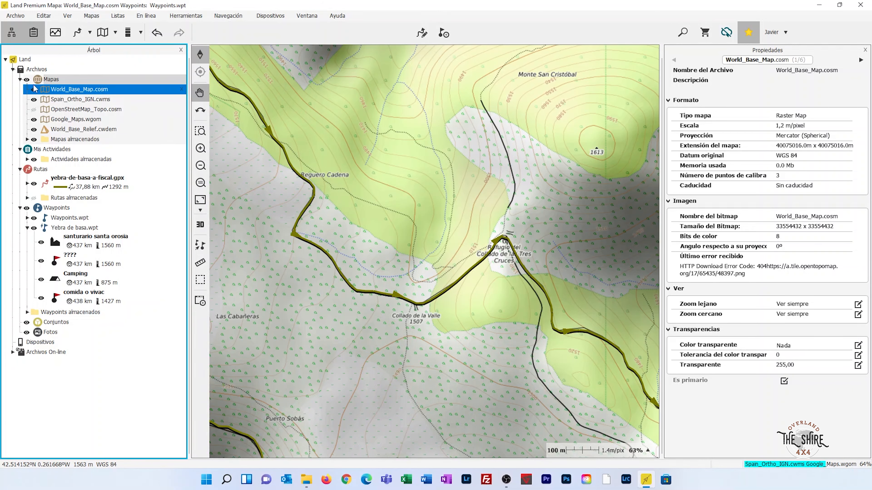
pyautogui.scroll(5, 474, 312)
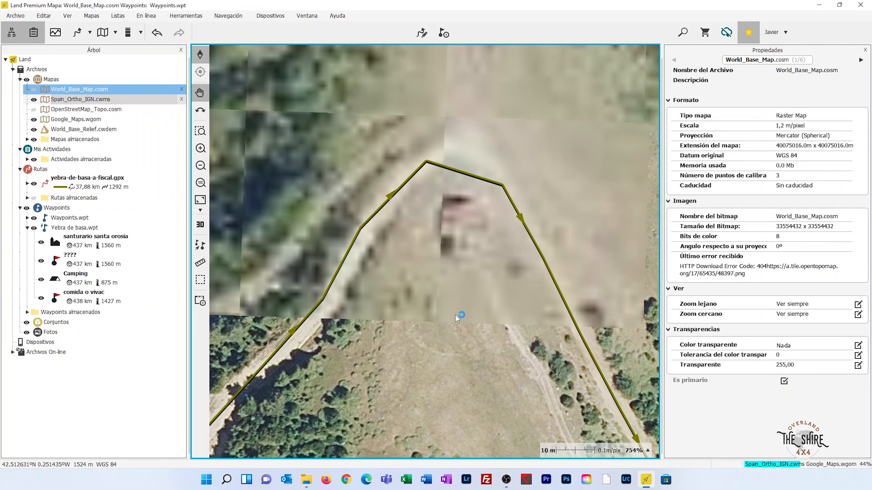
pyautogui.scroll(-2, 453, 319)
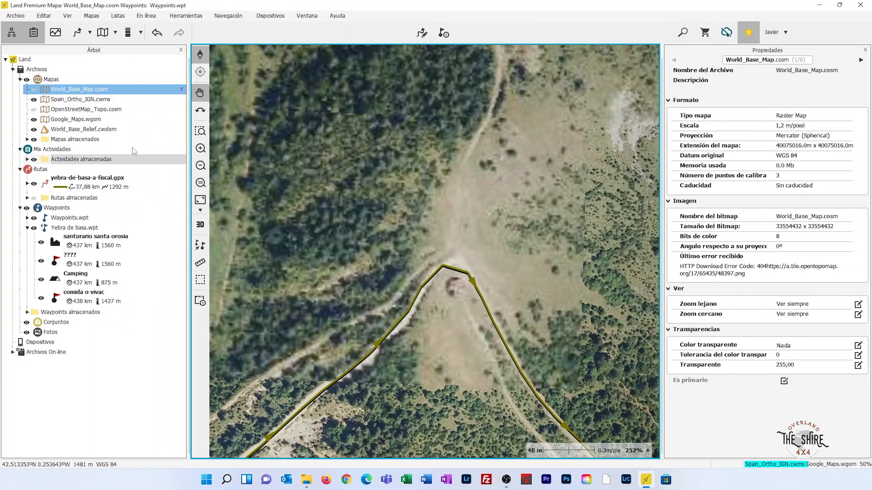
pyautogui.click(34, 89)
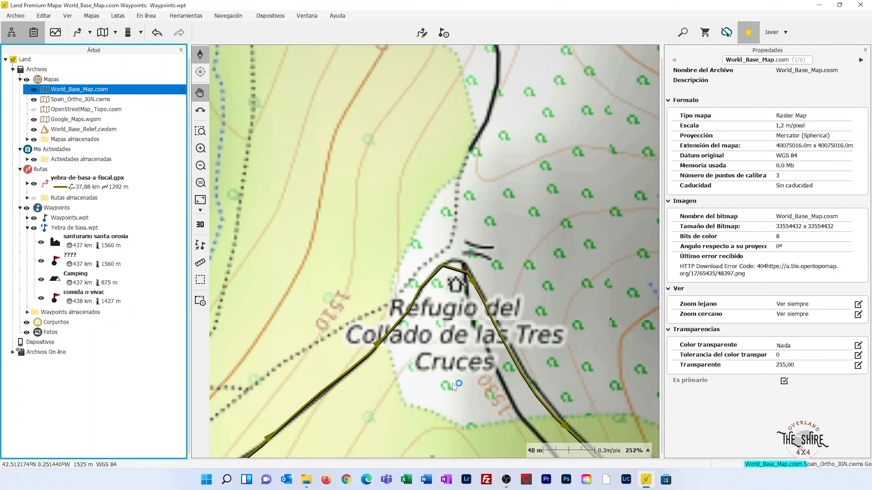
# Step: Follow the track beyond the refuge and examine its course around Monte de San Loriente
pyautogui.moveTo(500, 438); pyautogui.dragTo(359, 215)
pyautogui.scroll(-2, 370, 235)
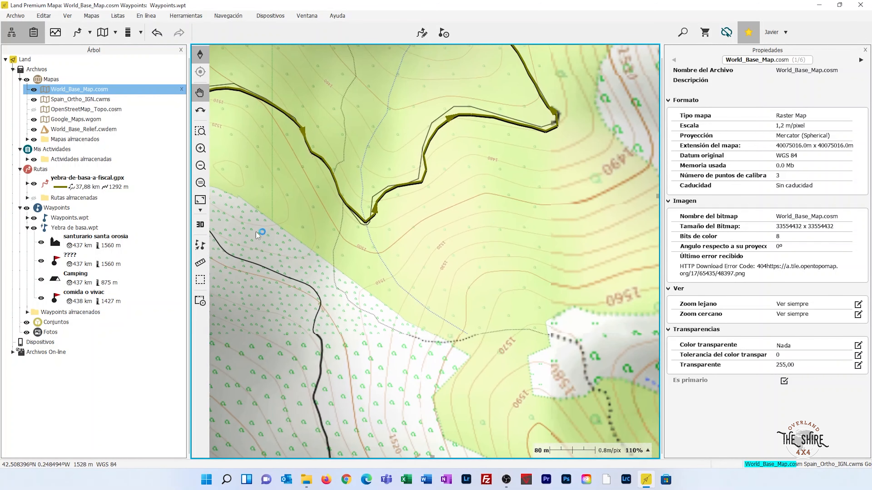
pyautogui.moveTo(464, 432); pyautogui.dragTo(460, 269)
pyautogui.scroll(-4, 460, 269)
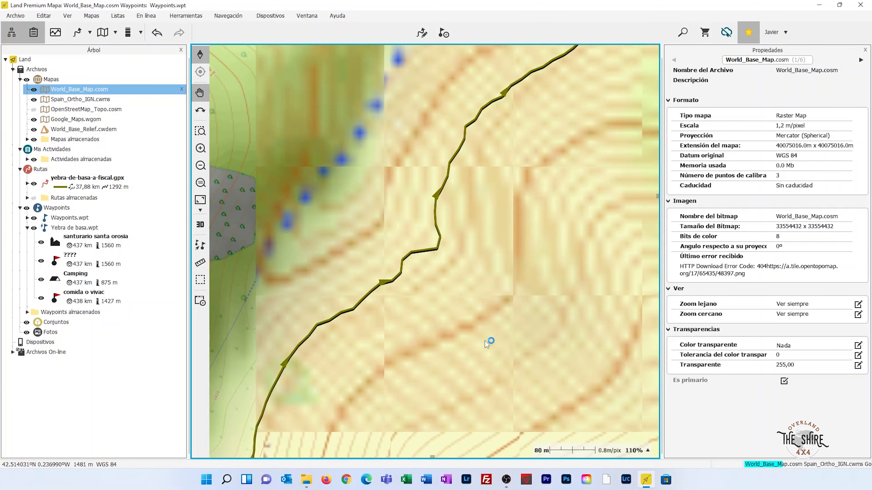
pyautogui.scroll(-1, 583, 337)
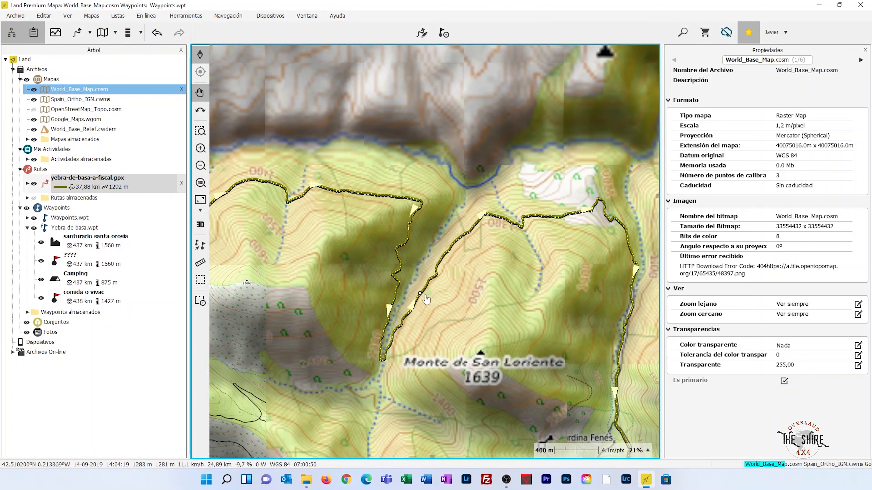
pyautogui.moveTo(550, 394); pyautogui.dragTo(436, 345)
pyautogui.scroll(2, 436, 345)
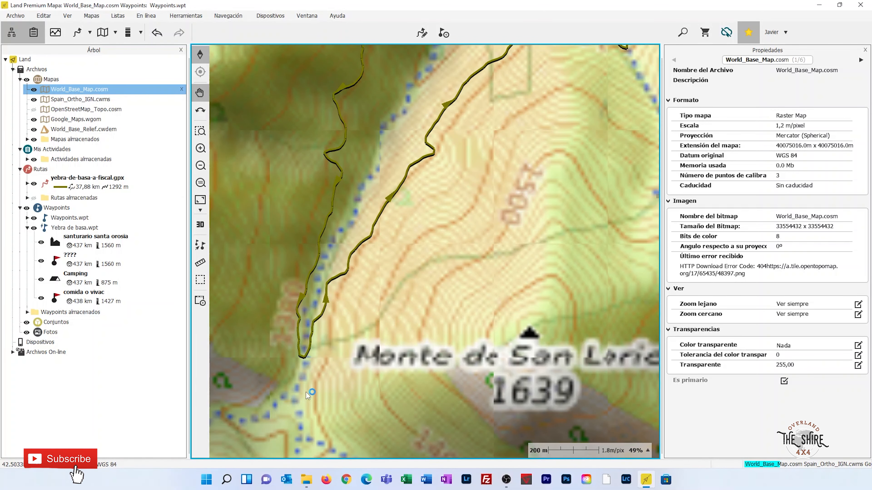
# Step: Examine the track's southern stretch around the main road crossing, its hairpins and the area near Pardina Fenés
pyautogui.scroll(-1, 534, 233)
pyautogui.moveTo(444, 261); pyautogui.dragTo(412, 104)
pyautogui.moveTo(408, 434); pyautogui.dragTo(408, 285)
pyautogui.scroll(-4, 409, 285)
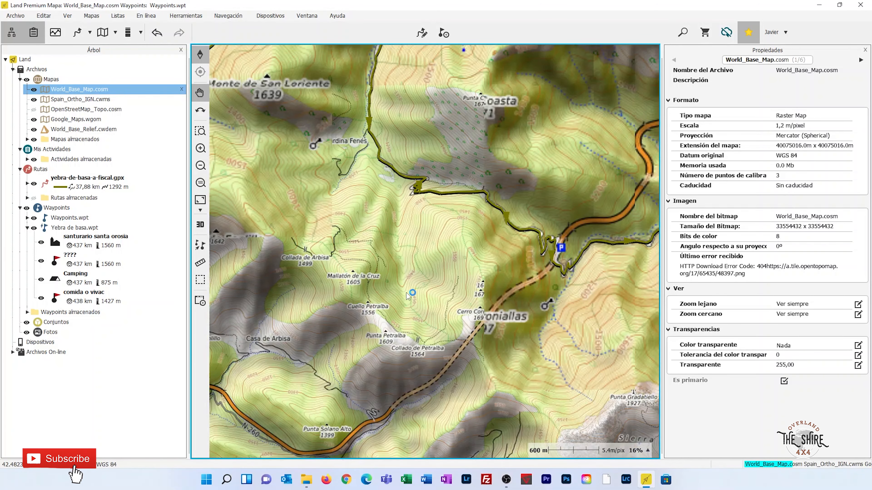
pyautogui.scroll(4, 408, 286)
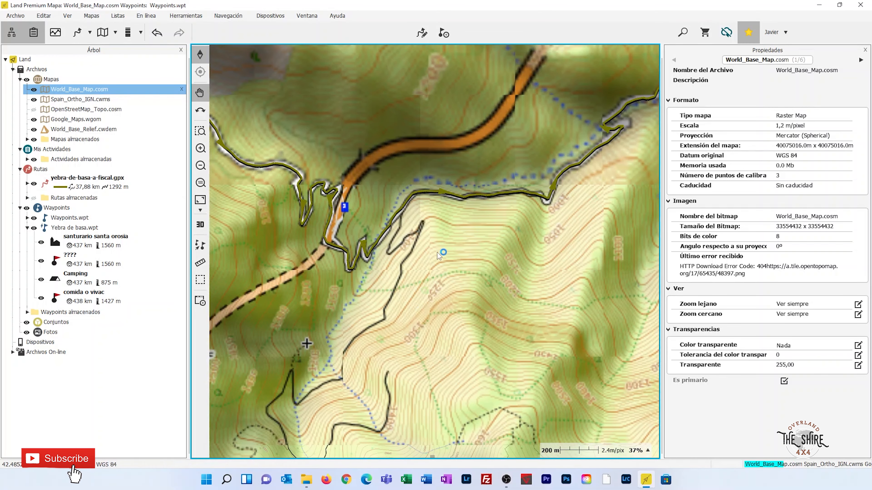
pyautogui.moveTo(277, 219); pyautogui.dragTo(467, 297)
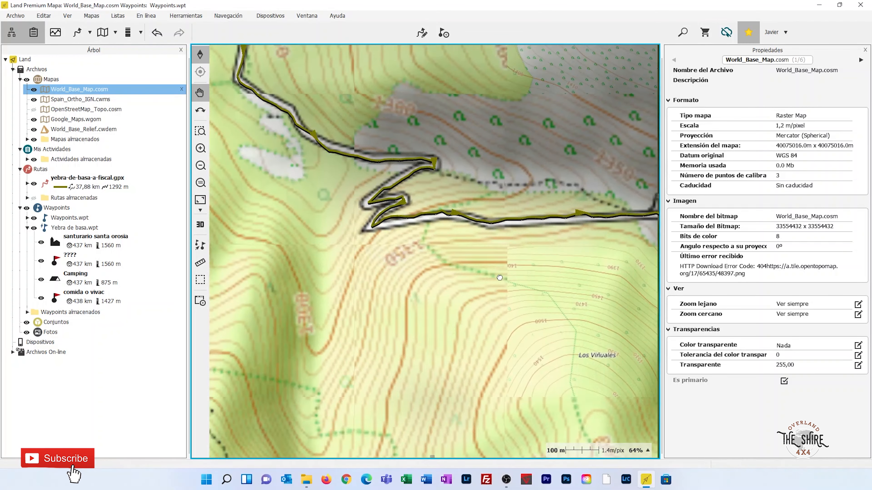
pyautogui.scroll(1, 466, 275)
pyautogui.moveTo(350, 233); pyautogui.dragTo(385, 248)
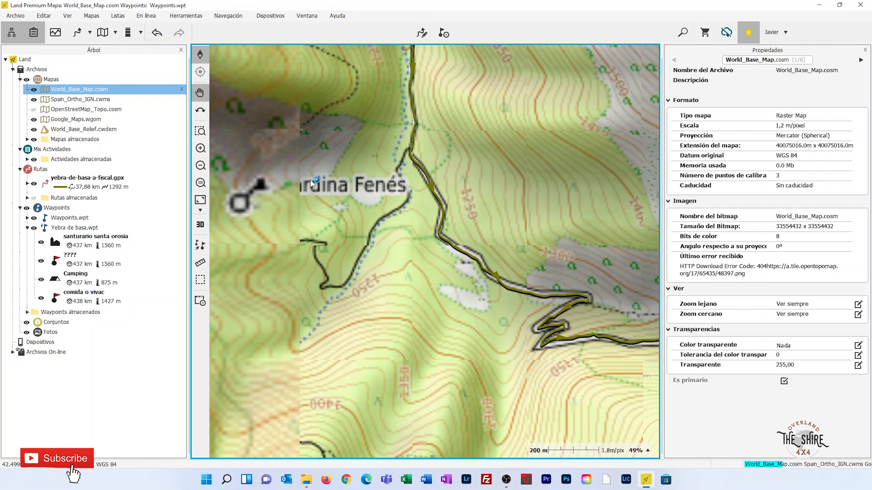
# Step: Examine the side road from the track to Pardina Fenés and Ermita de San Marcos on the base map
pyautogui.click(34, 90)
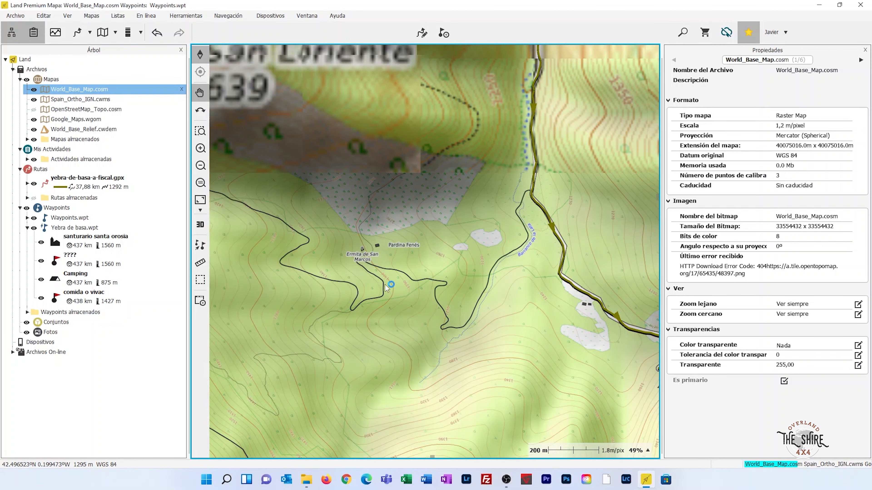
pyautogui.scroll(1, 374, 277)
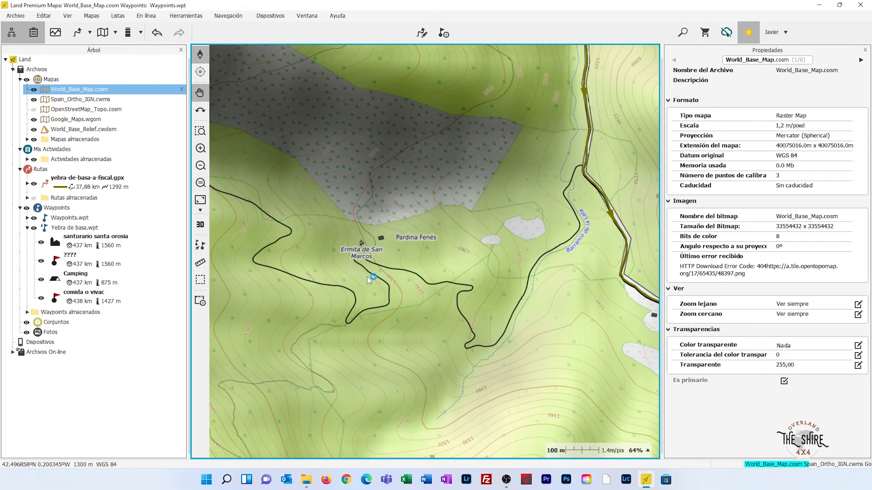
pyautogui.moveTo(570, 297); pyautogui.dragTo(378, 325)
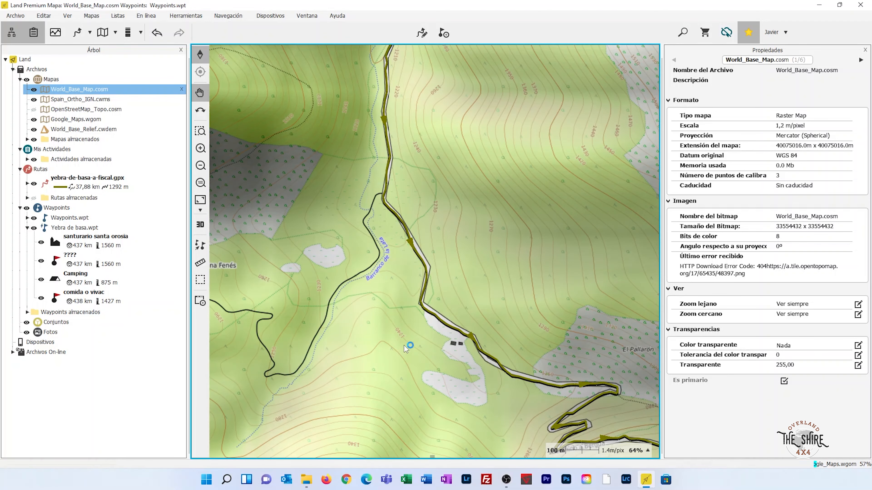
pyautogui.moveTo(404, 346); pyautogui.dragTo(436, 380)
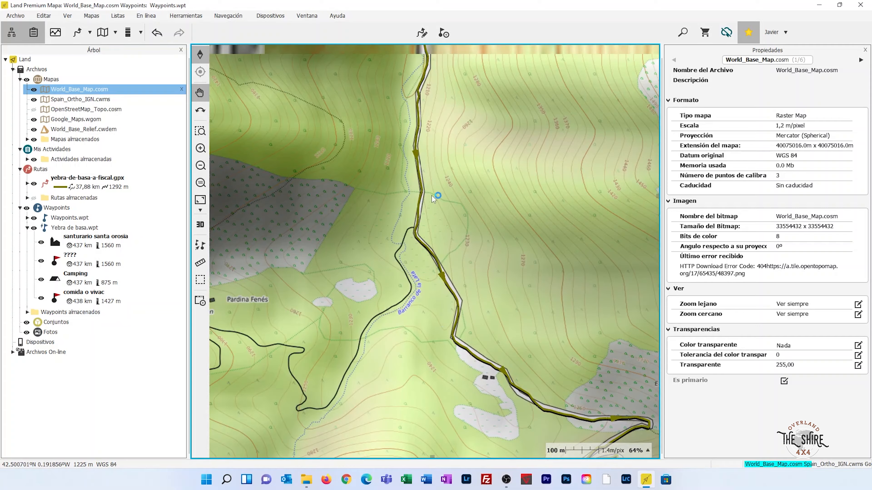
# Step: Follow the track from the Pardina Fenés junction past El Pallarón to the N-260 crossing
pyautogui.moveTo(433, 199); pyautogui.dragTo(403, 187)
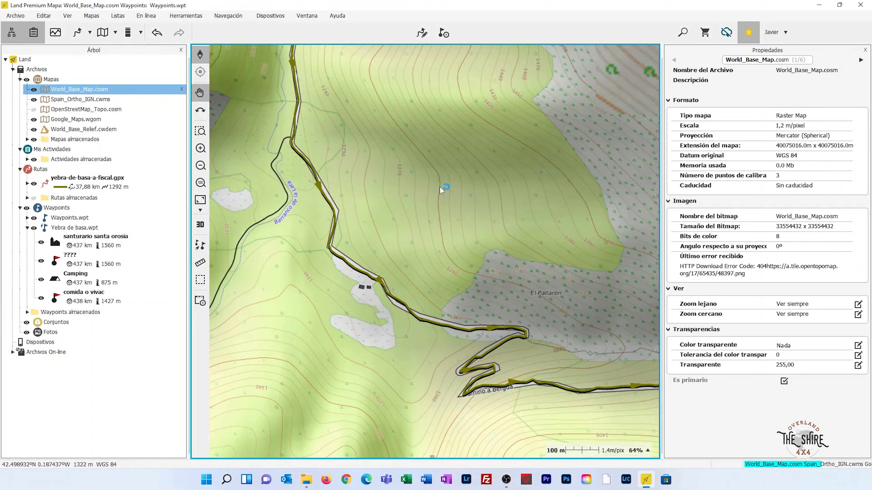
pyautogui.moveTo(522, 358); pyautogui.dragTo(475, 240)
pyautogui.moveTo(534, 292); pyautogui.dragTo(406, 241)
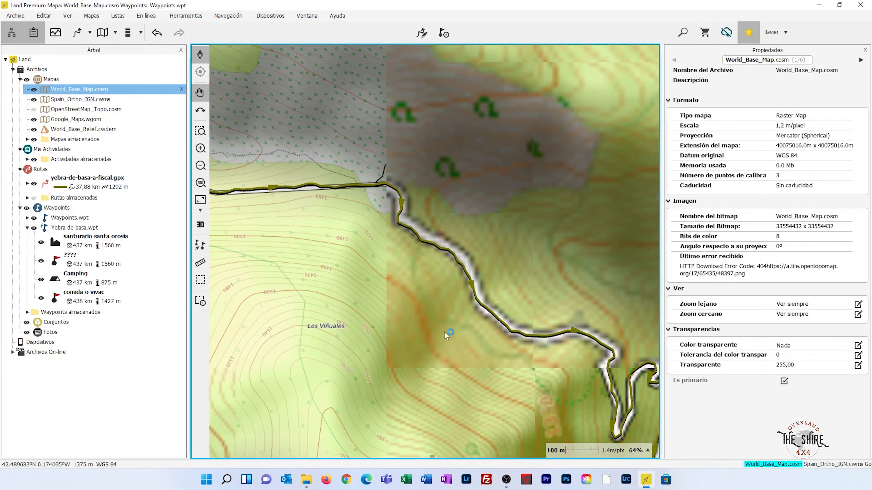
pyautogui.moveTo(605, 343); pyautogui.dragTo(508, 295)
pyautogui.moveTo(599, 386); pyautogui.dragTo(540, 338)
pyautogui.scroll(-1, 541, 337)
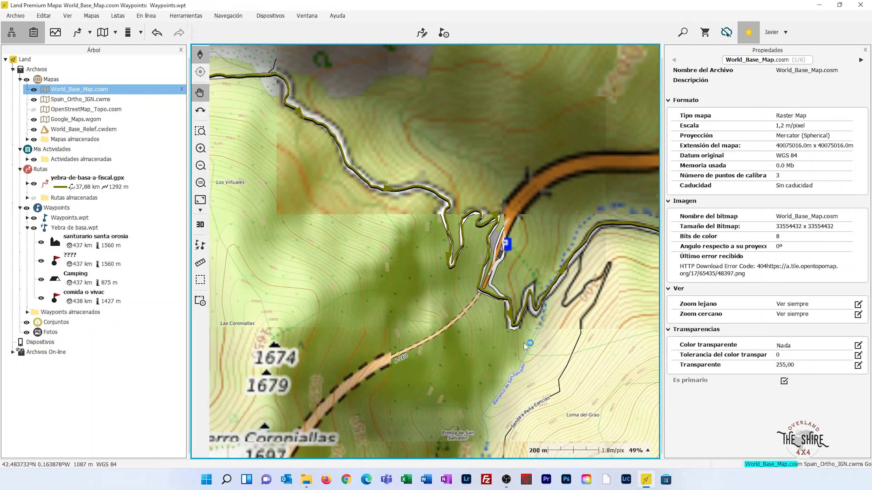
# Step: Follow the track from the N-260 crossing to its end near Lardiés and examine the road onward to Fiscal
pyautogui.moveTo(632, 228); pyautogui.dragTo(437, 254)
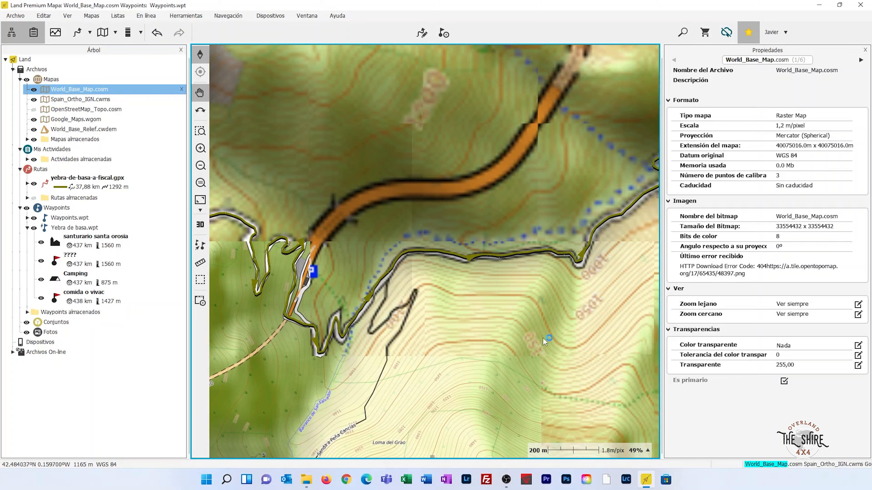
pyautogui.moveTo(612, 294); pyautogui.dragTo(500, 342)
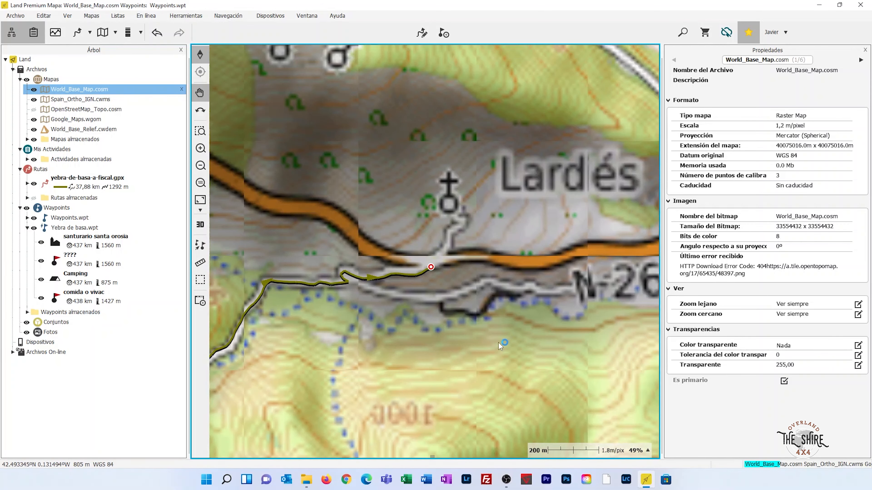
pyautogui.scroll(-3, 499, 342)
pyautogui.scroll(-1, 543, 350)
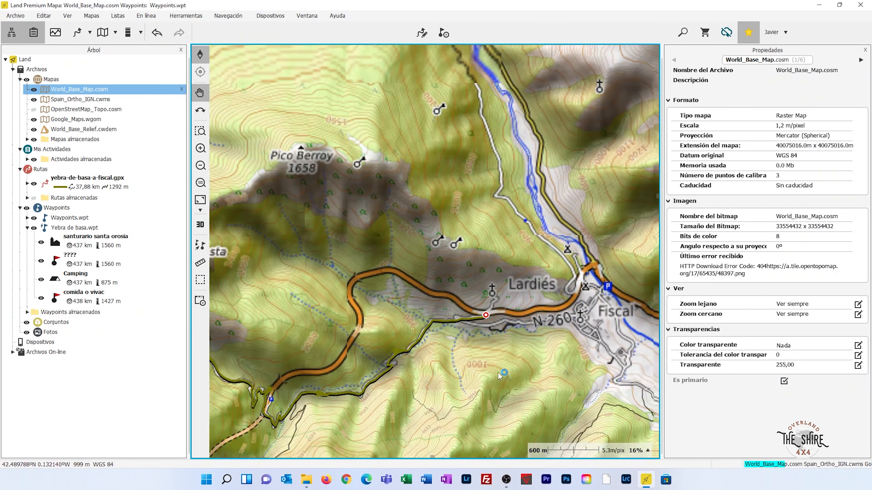
pyautogui.scroll(1, 513, 326)
pyautogui.scroll(1, 513, 329)
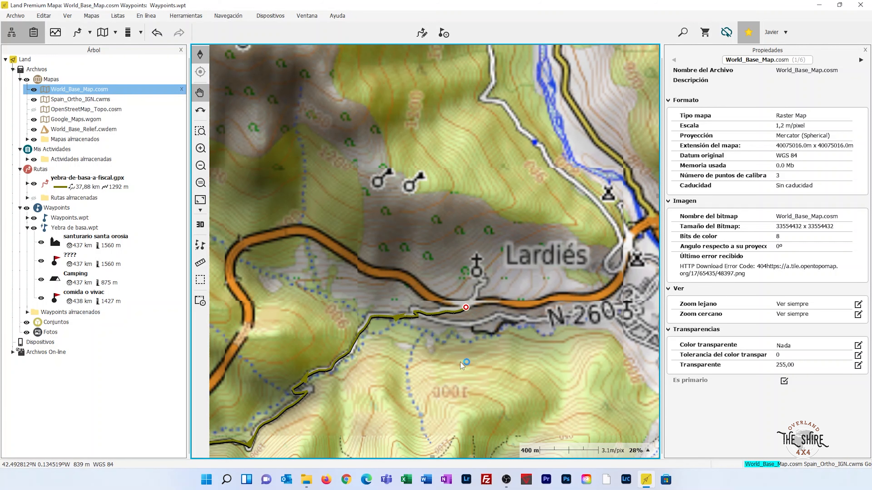
pyautogui.moveTo(583, 243); pyautogui.dragTo(467, 305)
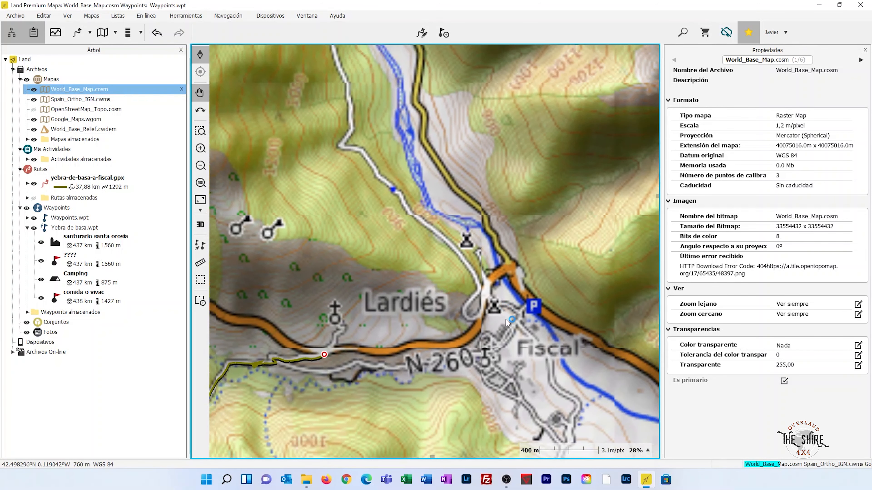
# Step: Create a waypoint at the Camping Ribera del Ara symbol north of Fiscal and name it "Camping Rivera del Ara"
pyautogui.scroll(3, 505, 320)
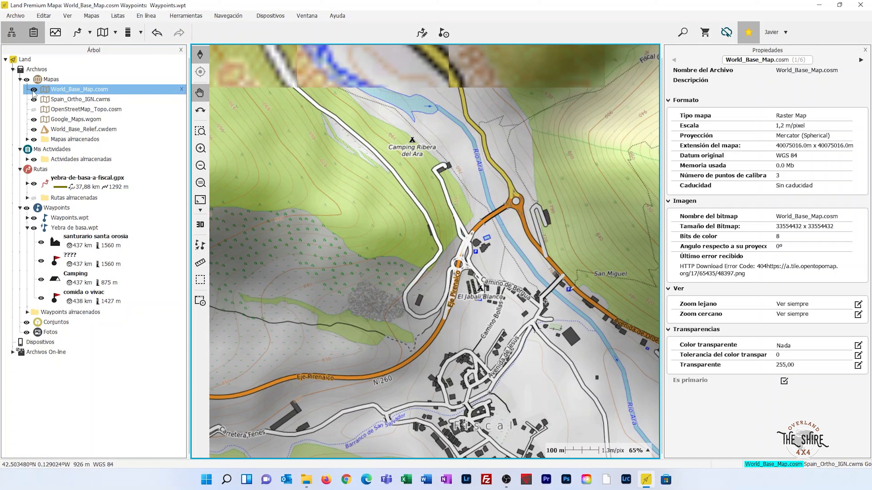
pyautogui.rightClick(423, 155)
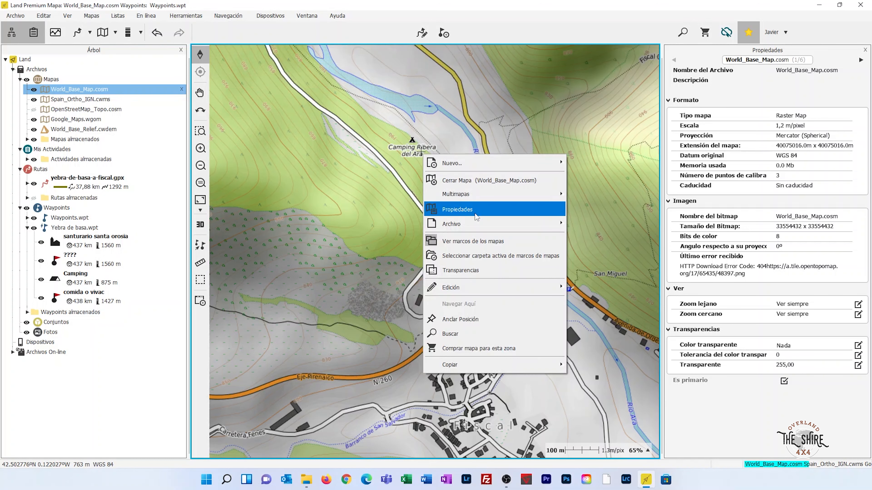
pyautogui.moveTo(460, 171)
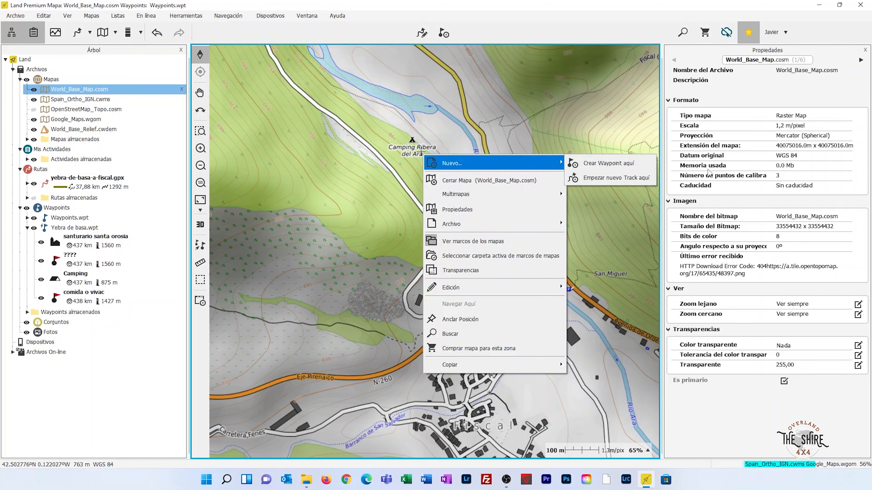
pyautogui.click(618, 165)
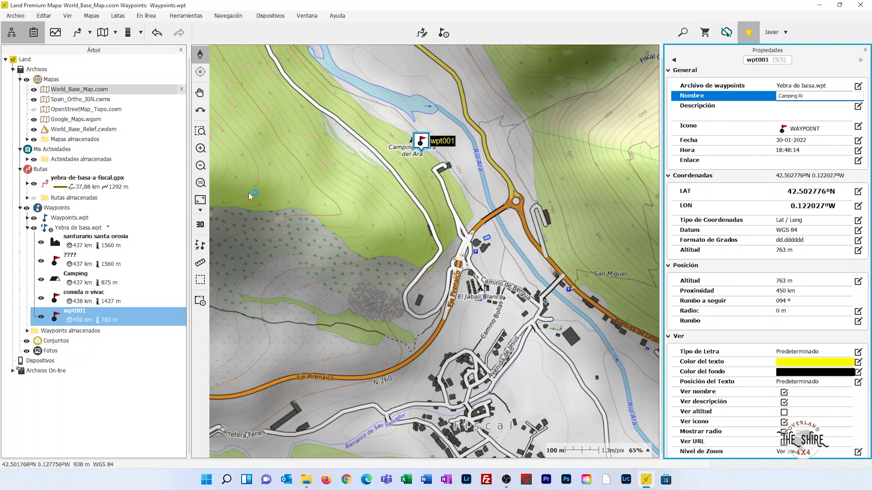
pyautogui.click(456, 134)
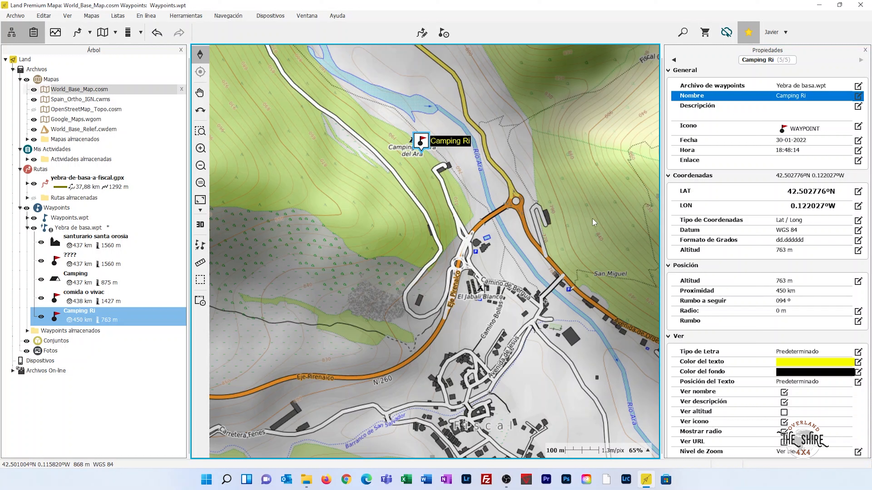
pyautogui.click(810, 97)
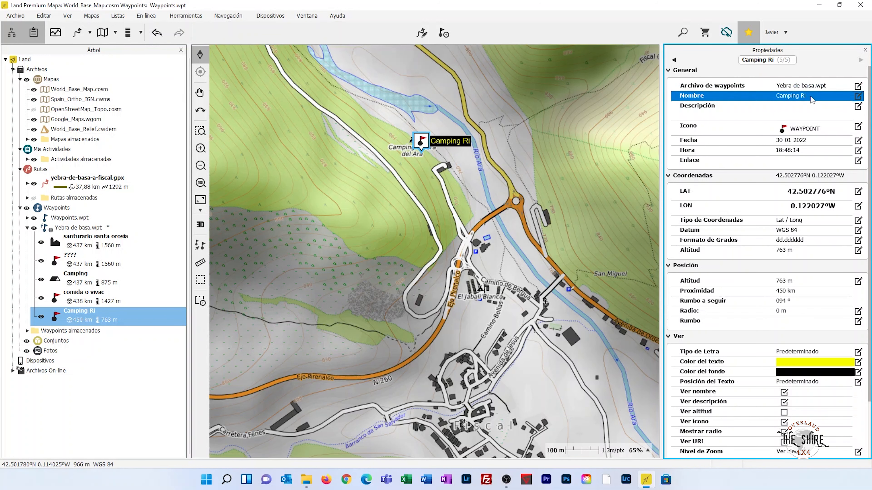
pyautogui.click(857, 97)
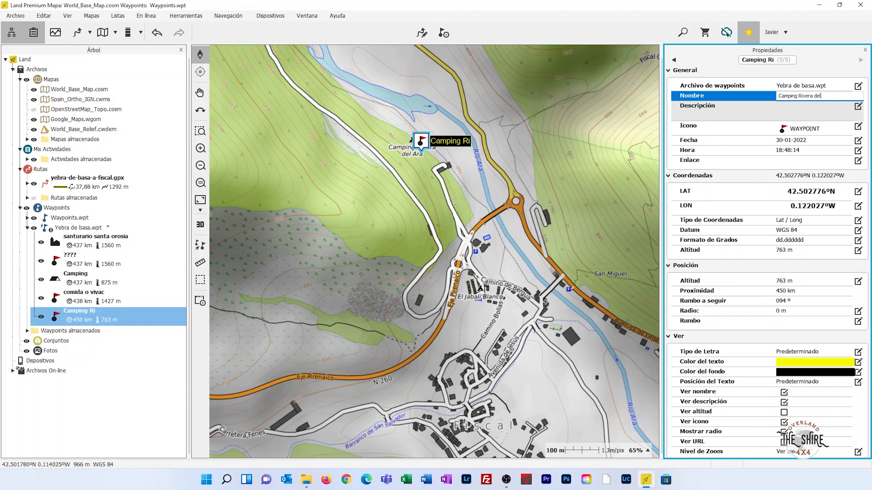
pyautogui.press('Return')
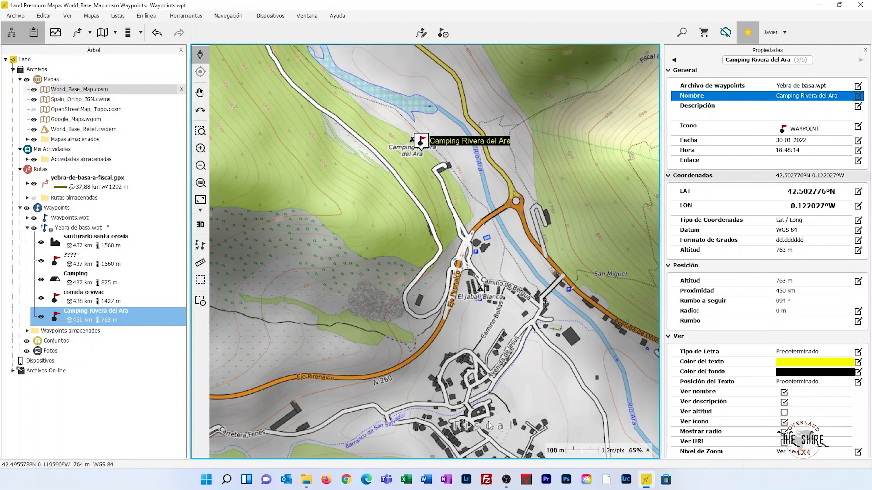
# Step: Create a waypoint at the El Jabalí Blanco campsite in Fiscal and name it "Camping Jabali blanco"
pyautogui.moveTo(489, 425); pyautogui.dragTo(505, 345)
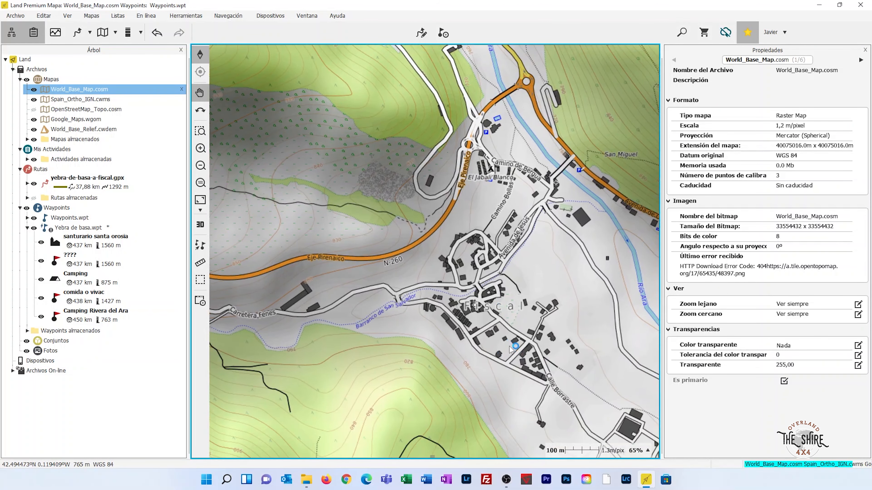
pyautogui.moveTo(579, 357); pyautogui.dragTo(436, 317)
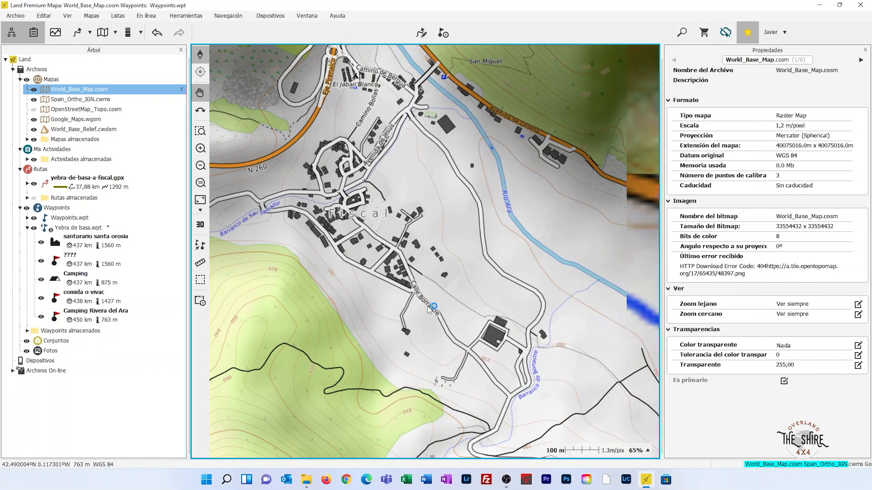
pyautogui.scroll(-2, 432, 309)
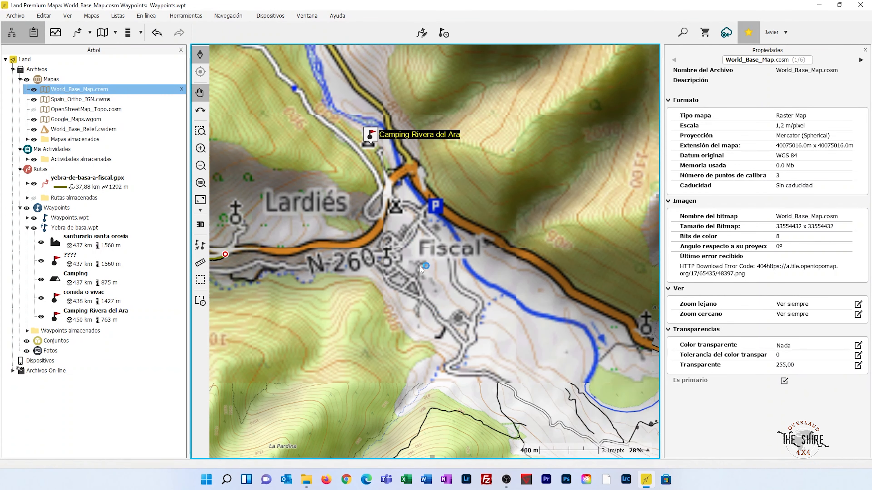
pyautogui.scroll(3, 423, 277)
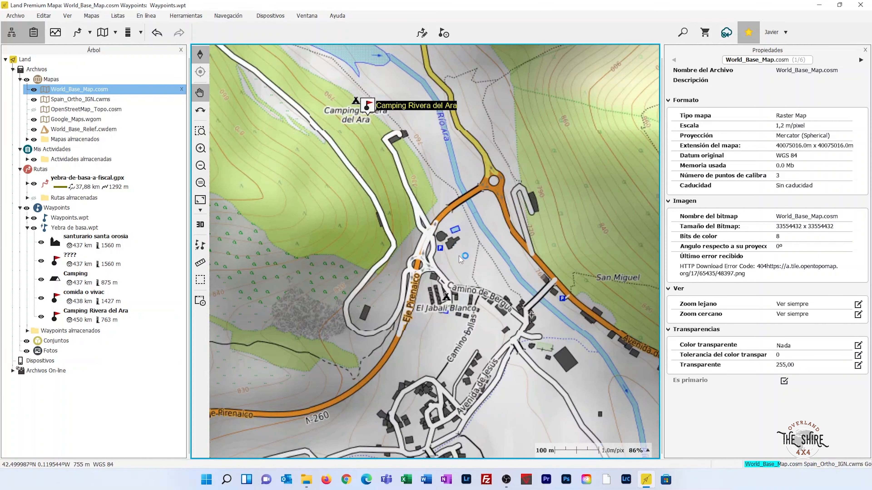
pyautogui.scroll(2, 460, 259)
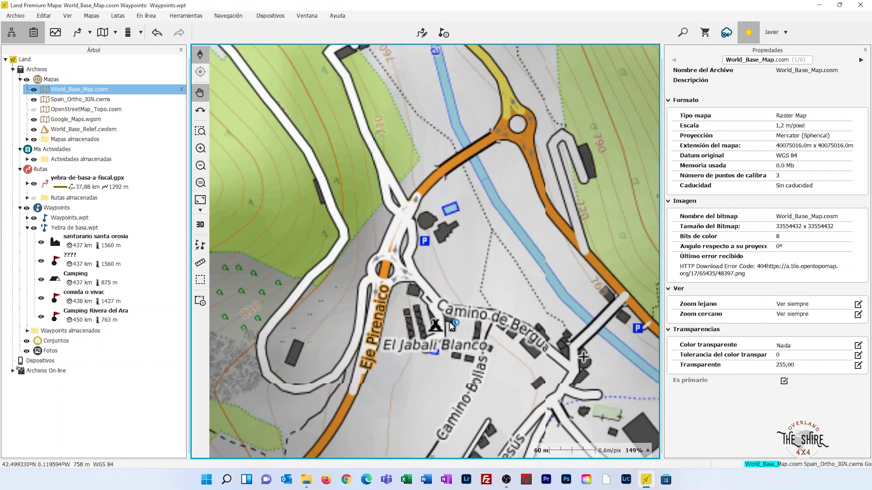
pyautogui.scroll(1, 440, 351)
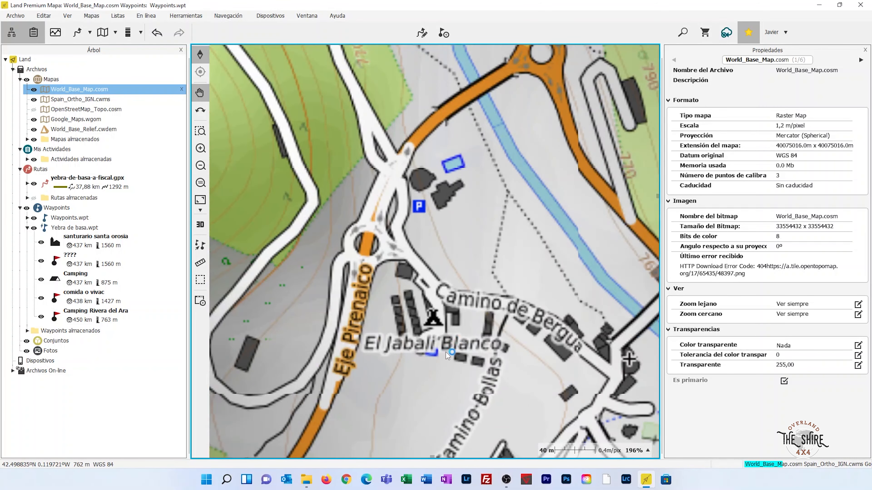
pyautogui.moveTo(449, 348); pyautogui.dragTo(526, 284)
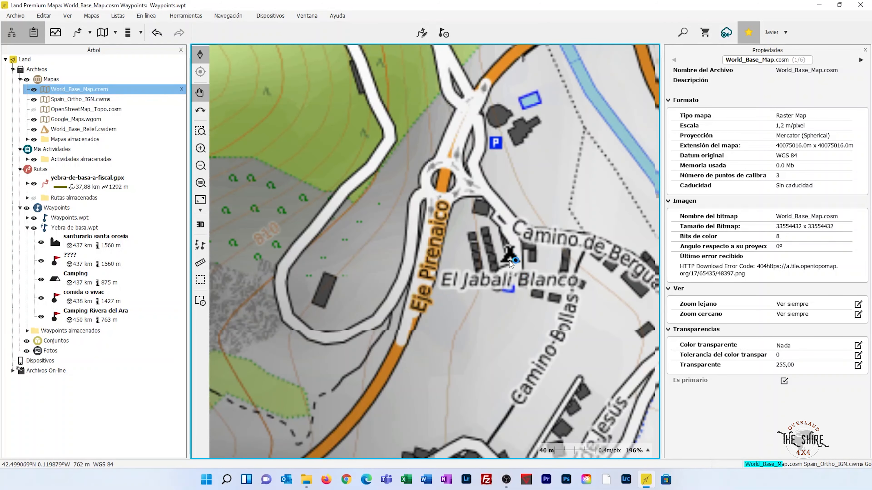
pyautogui.rightClick(503, 265)
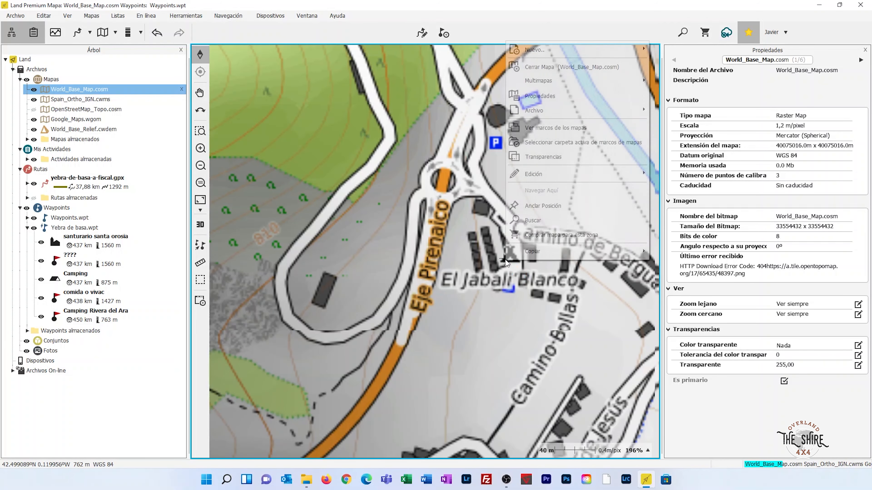
pyautogui.moveTo(545, 56)
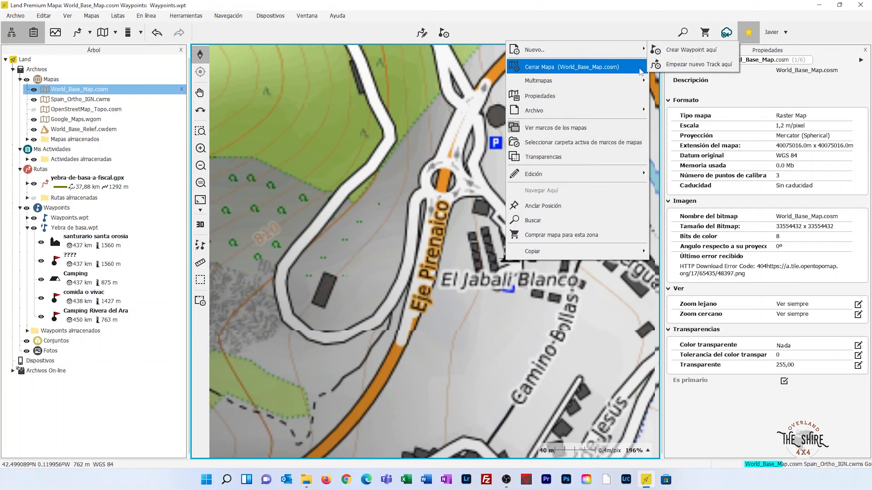
pyautogui.click(684, 65)
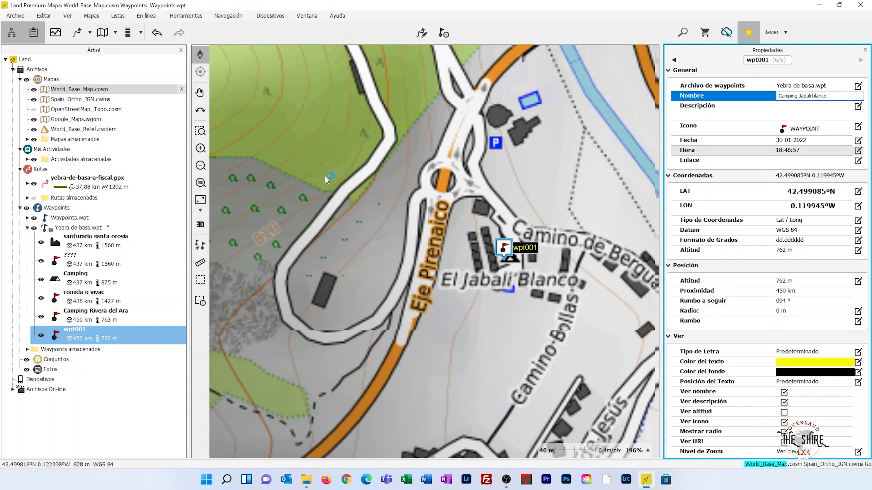
pyautogui.press('Return')
# Step: Set the icon of the Camping Jabali blanco waypoint to tent
pyautogui.click(859, 127)
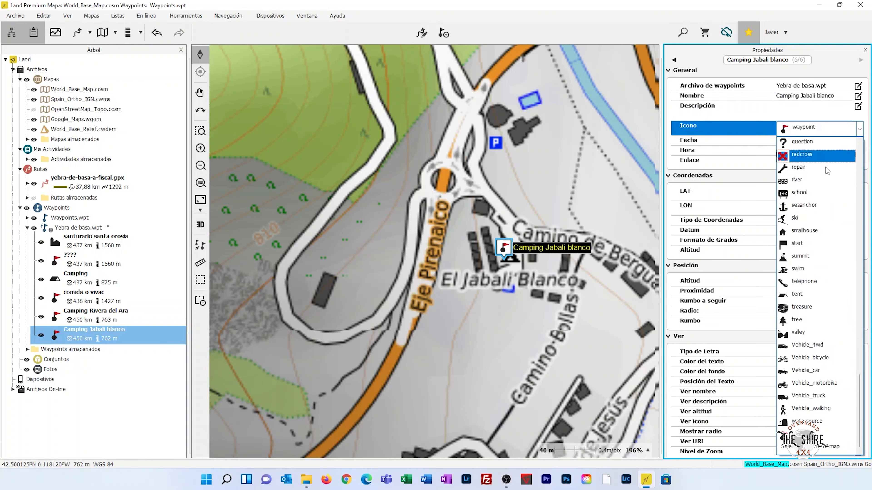
pyautogui.moveTo(860, 392); pyautogui.dragTo(860, 161)
pyautogui.click(794, 180)
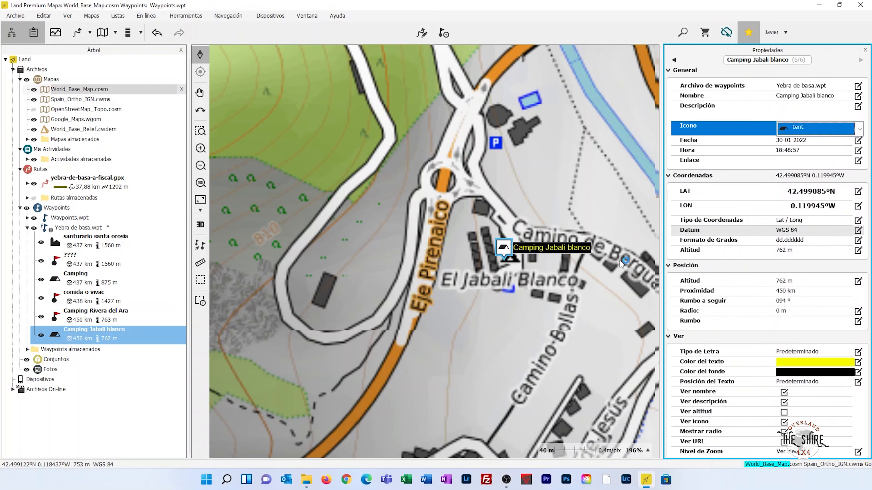
pyautogui.click(598, 394)
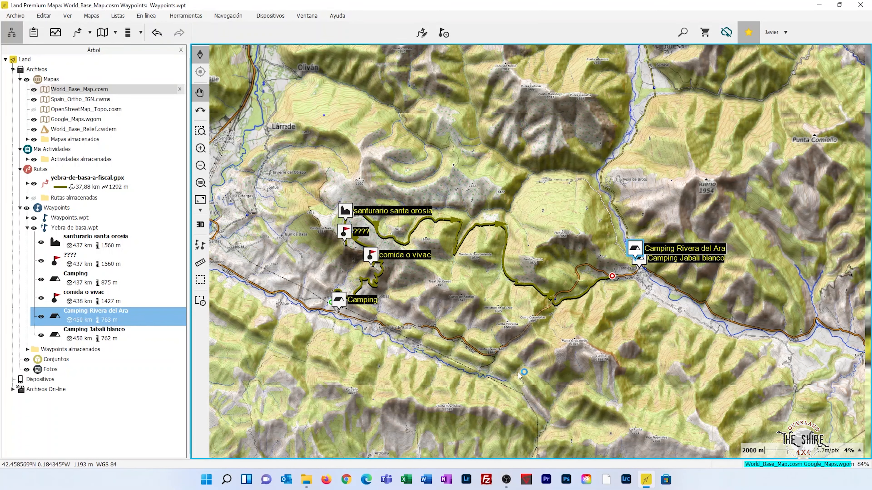
# Step: Start editing the yebra-de-basa-a-fiscal.gpx track and delete the point at the tip of the spur west of Monte de San Loriente
pyautogui.scroll(1, 536, 371)
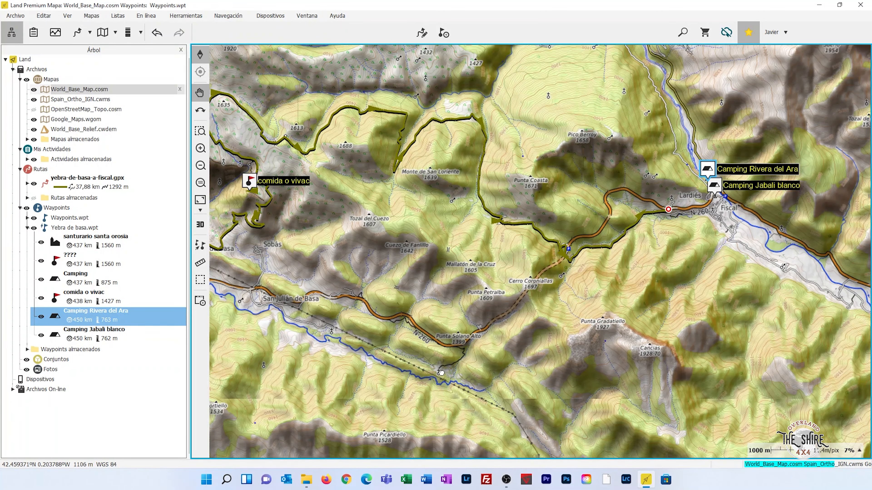
pyautogui.moveTo(441, 373); pyautogui.dragTo(557, 387)
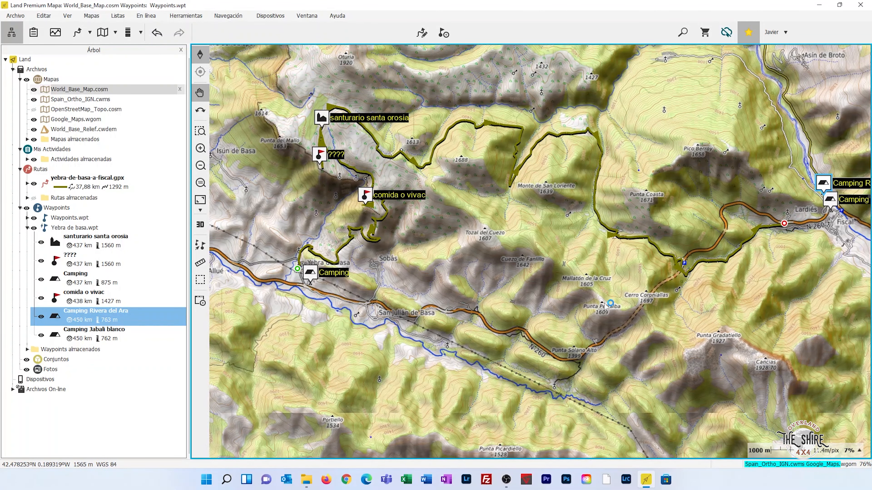
pyautogui.click(422, 33)
pyautogui.click(487, 151)
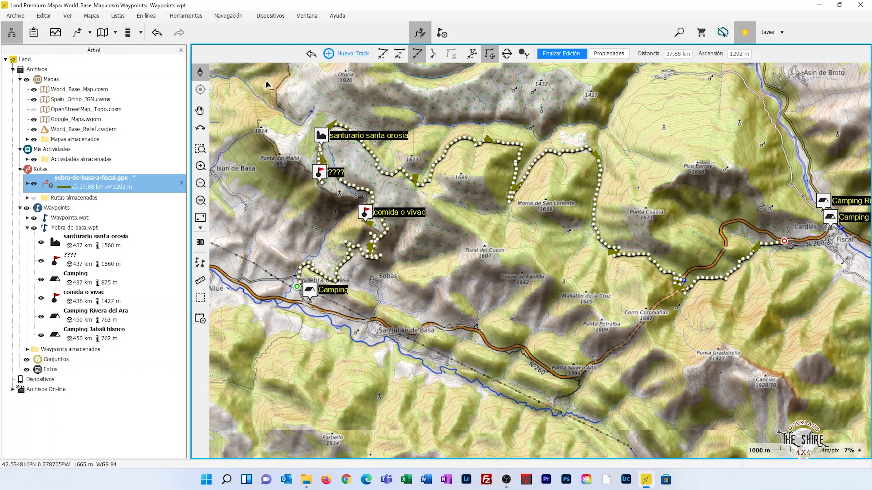
pyautogui.rightClick(509, 204)
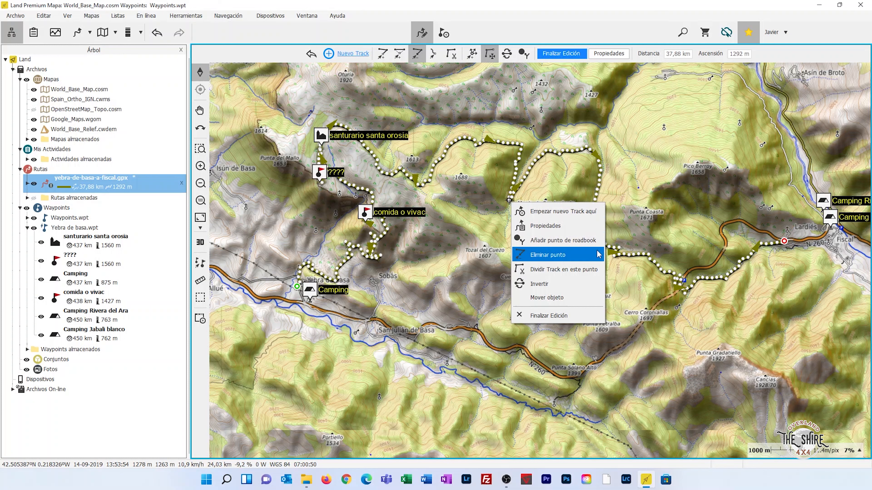
pyautogui.click(559, 290)
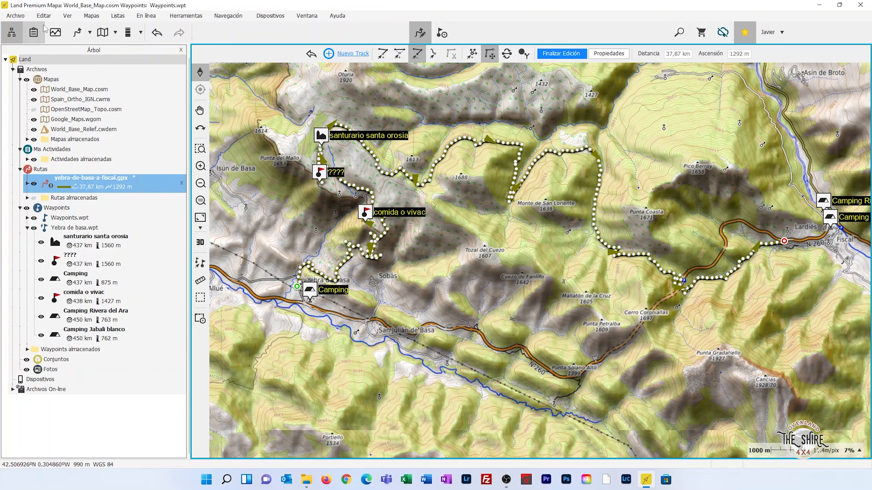
pyautogui.click(44, 15)
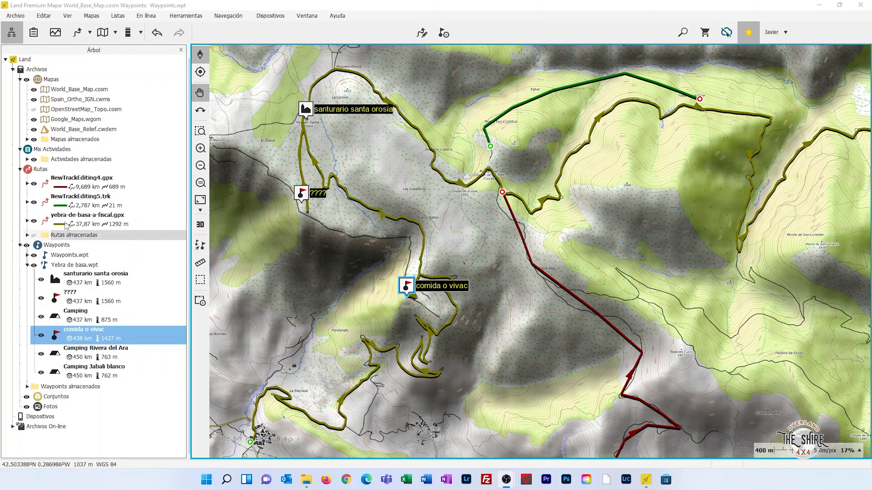
# Step: Try to unite the three visible tracks by proximity into one single track, and examine the connecting lines
pyautogui.scroll(-1, 279, 239)
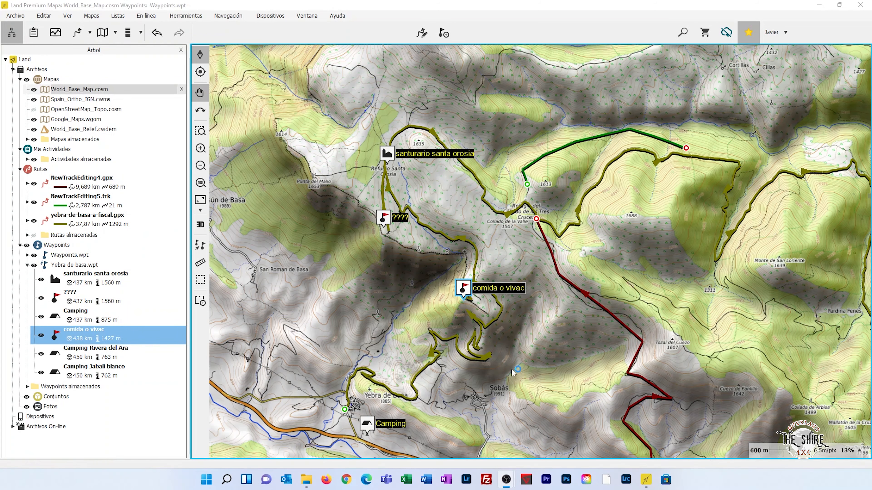
pyautogui.moveTo(517, 393); pyautogui.dragTo(399, 402)
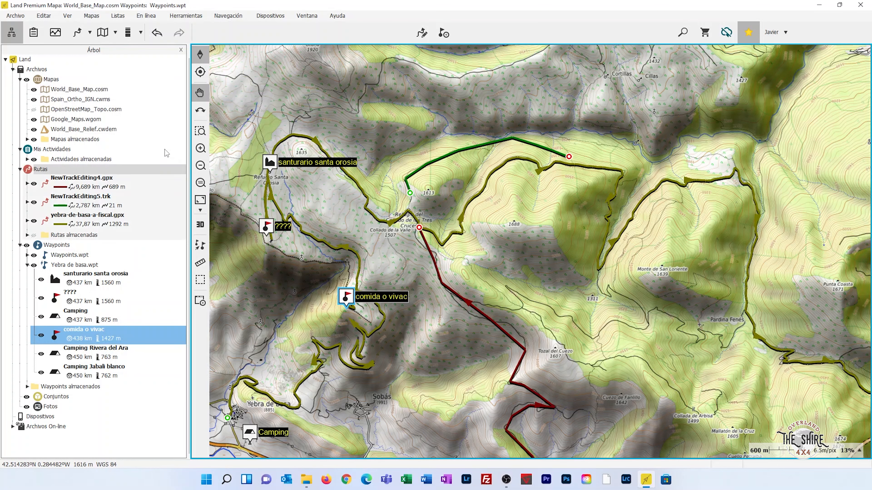
pyautogui.click(43, 15)
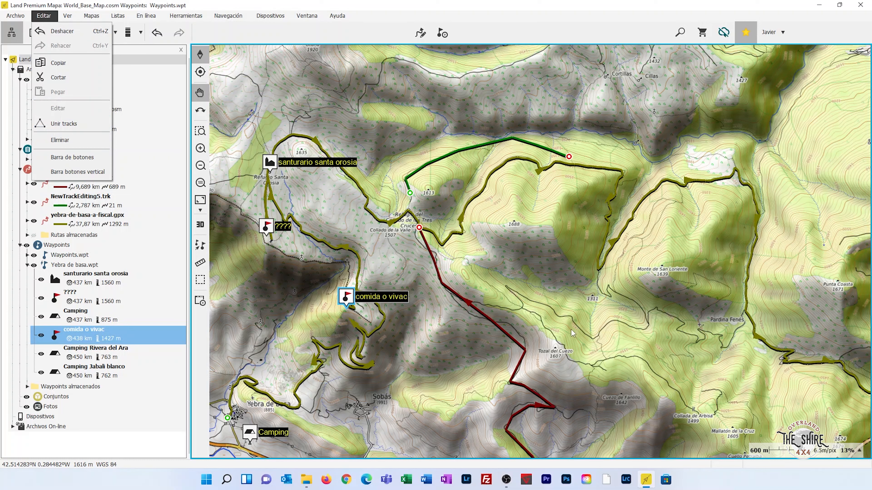
pyautogui.click(55, 126)
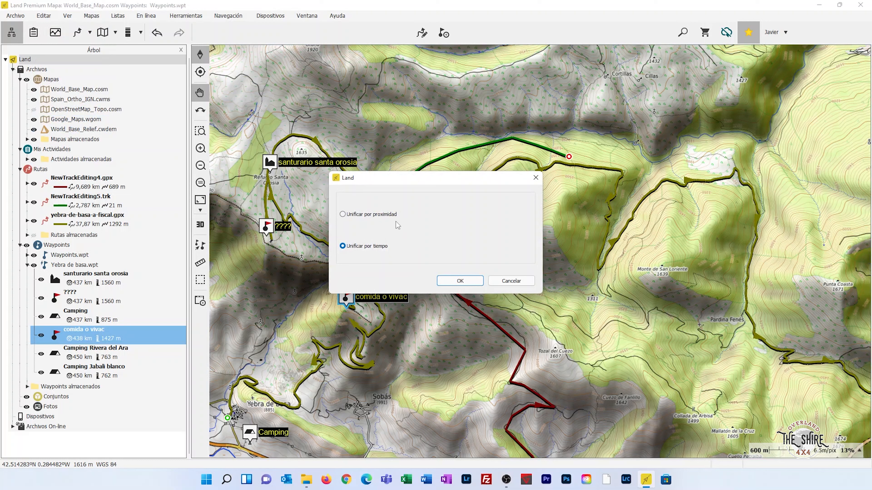
pyautogui.click(385, 215)
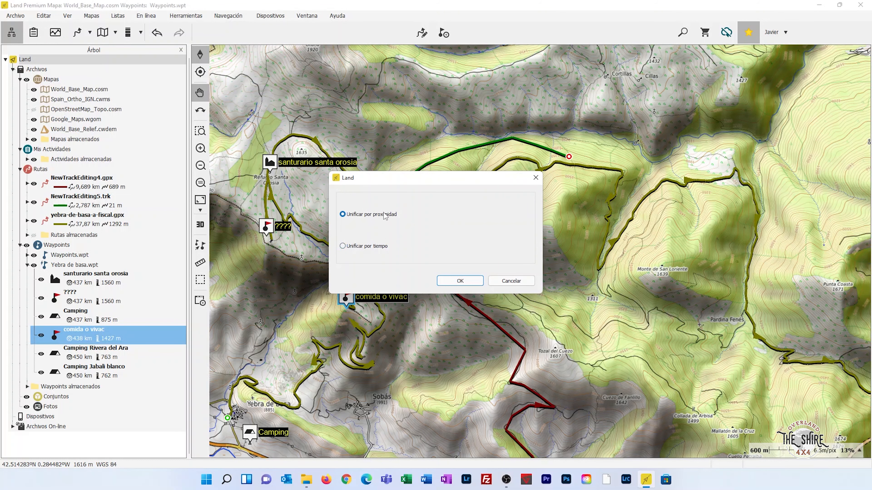
pyautogui.click(470, 283)
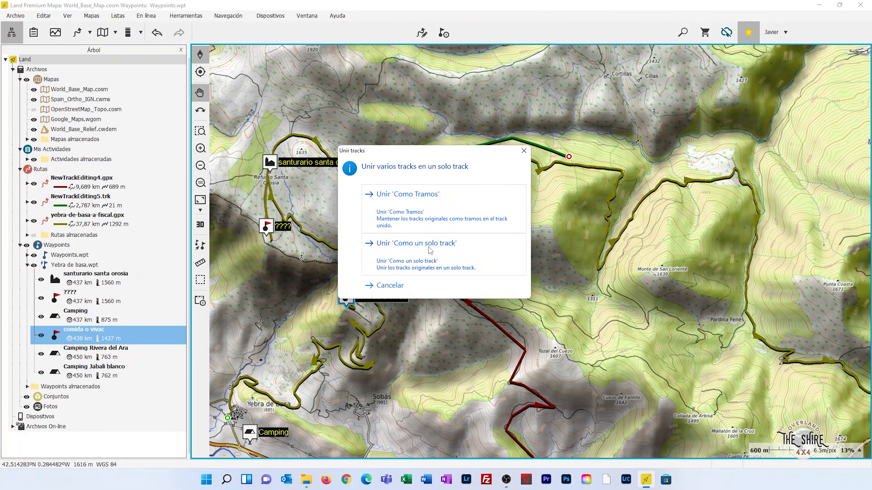
pyautogui.click(416, 243)
pyautogui.click(546, 340)
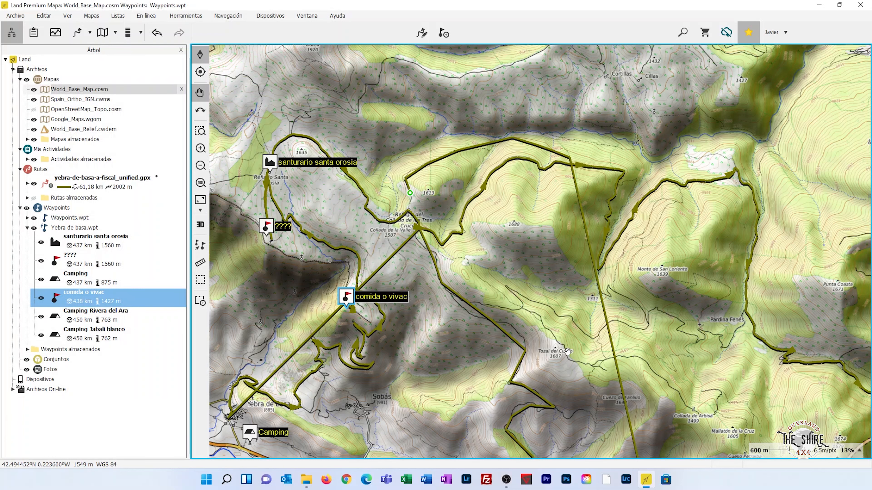
pyautogui.moveTo(591, 408); pyautogui.dragTo(601, 165)
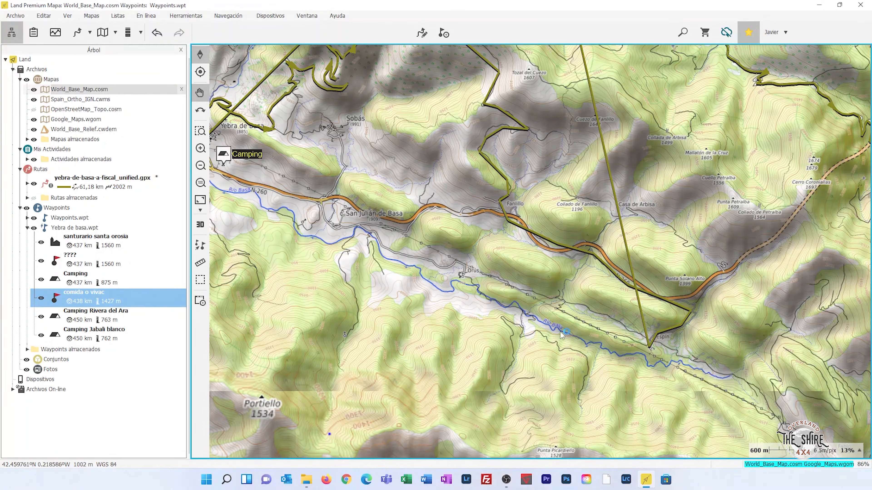
pyautogui.moveTo(540, 173); pyautogui.dragTo(601, 438)
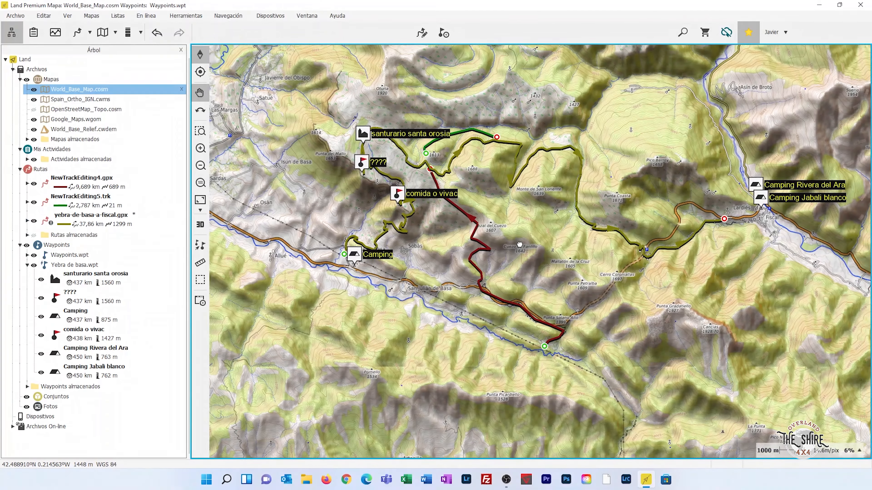
# Step: Save the edited yebra-de-basa-a-fiscal.gpx track and accept incorporating the track into the existing file
pyautogui.moveTo(520, 244); pyautogui.dragTo(532, 250)
pyautogui.scroll(-1, 529, 254)
pyautogui.scroll(1, 529, 260)
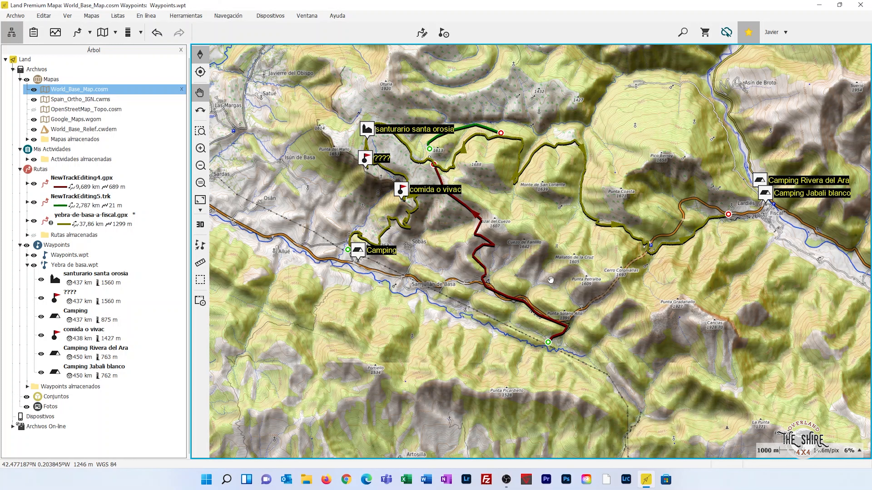
pyautogui.hotkey('ctrl', 's')
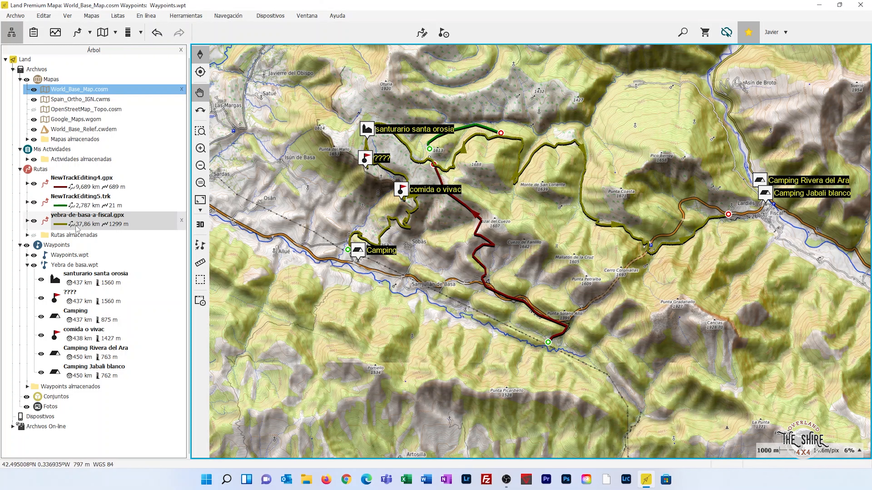
pyautogui.click(37, 223)
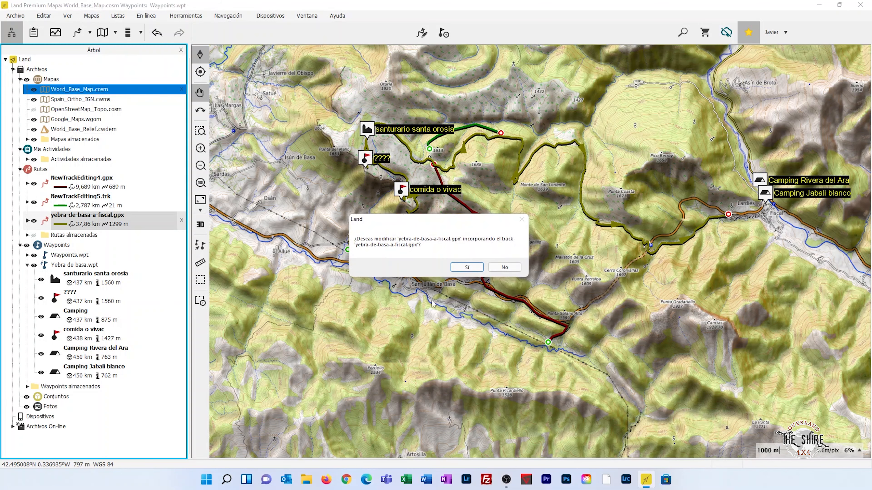
pyautogui.click(467, 268)
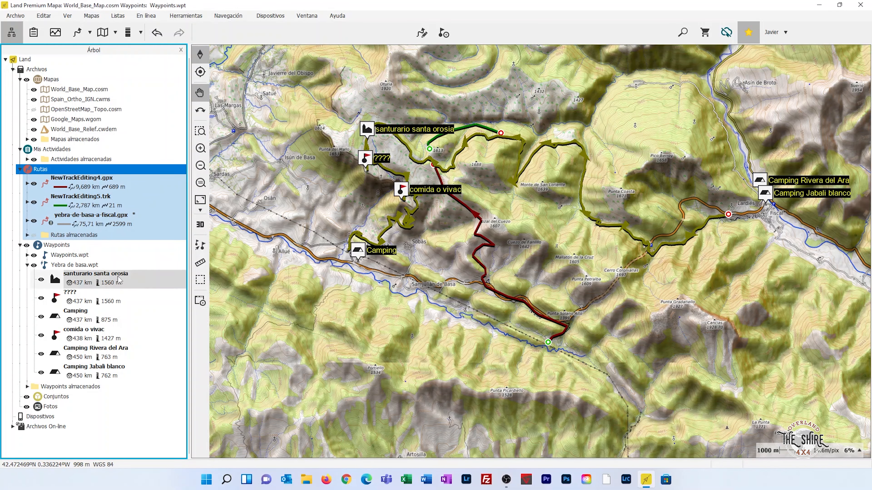
# Step: Hide the yebra-de-basa-a-fiscal.gpx track and unite NewTrackEditing4.gpx and NewTrackEditing5.trk as a single track
pyautogui.click(34, 221)
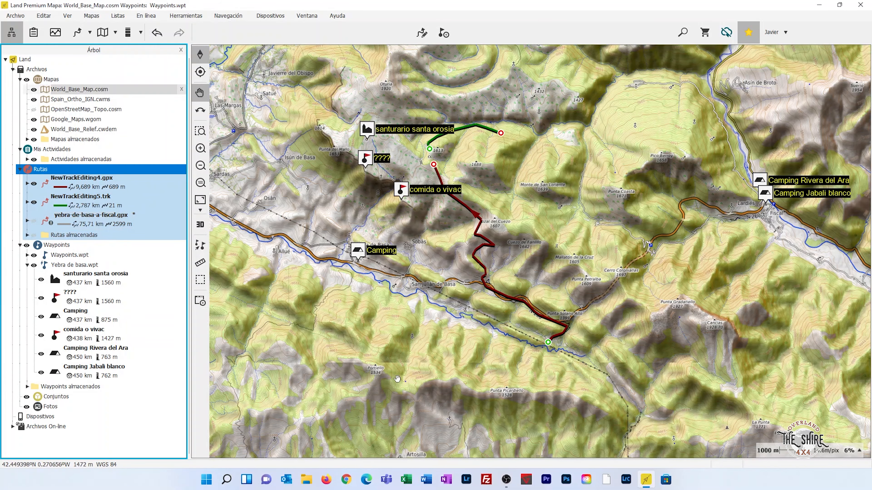
pyautogui.scroll(2, 426, 376)
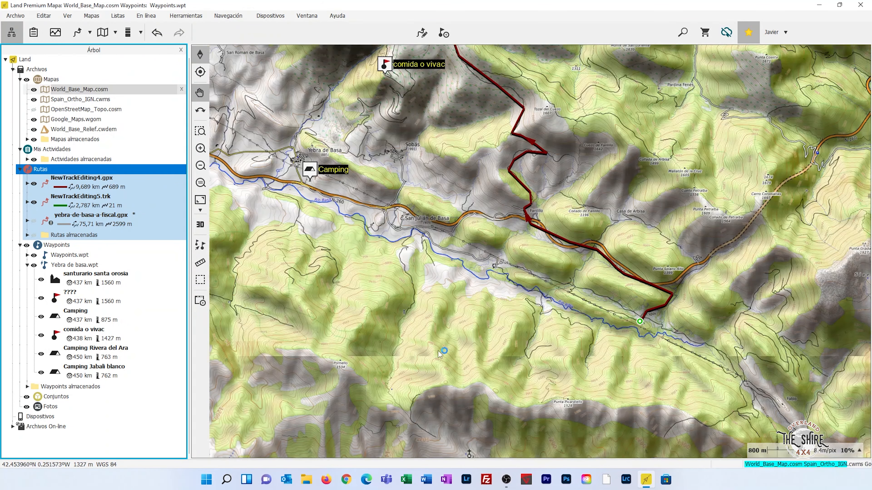
pyautogui.moveTo(443, 287); pyautogui.dragTo(458, 454)
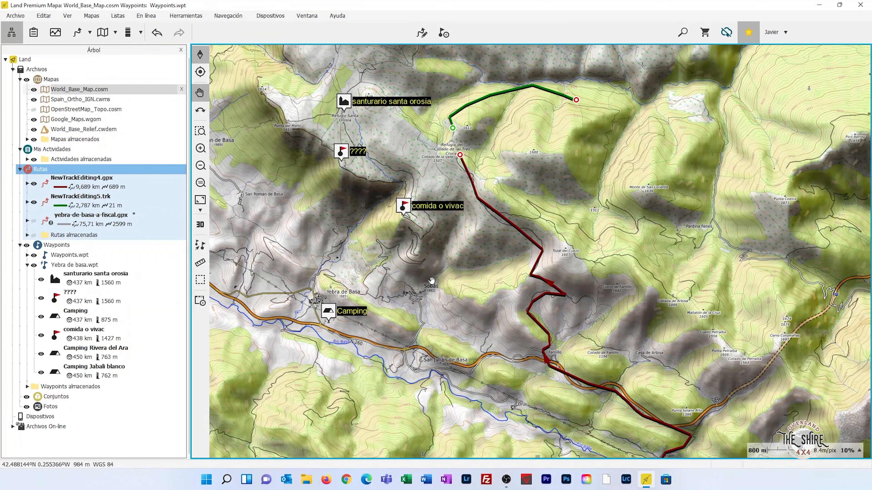
pyautogui.moveTo(434, 289); pyautogui.dragTo(440, 303)
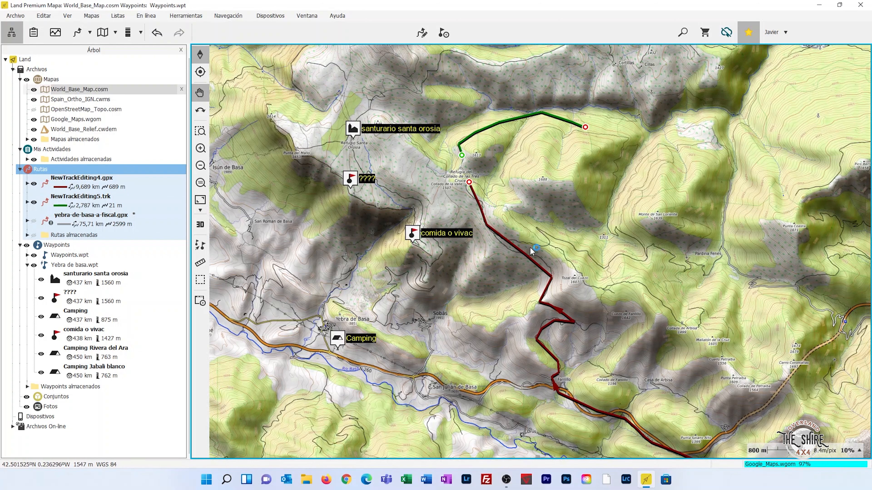
pyautogui.click(546, 315)
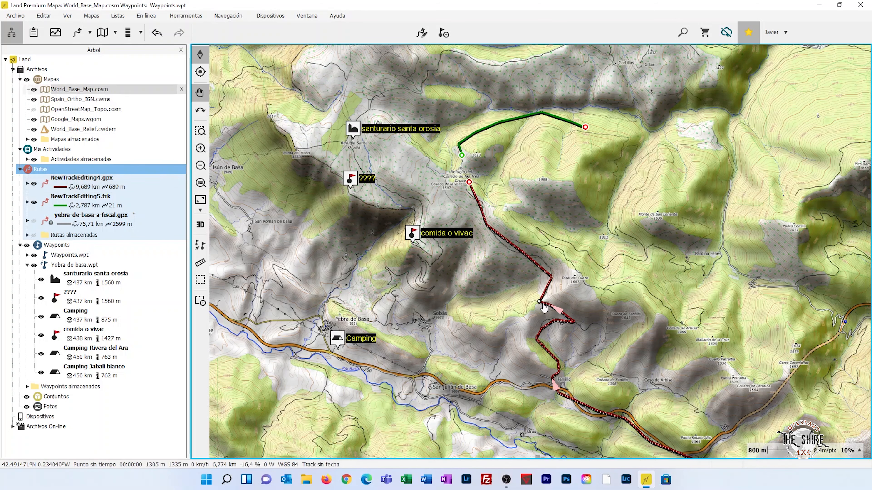
pyautogui.click(524, 117)
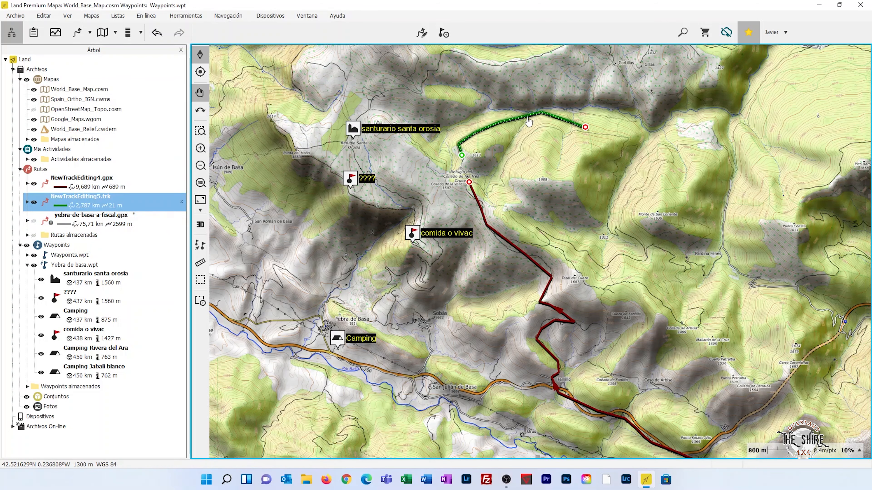
pyautogui.click(46, 17)
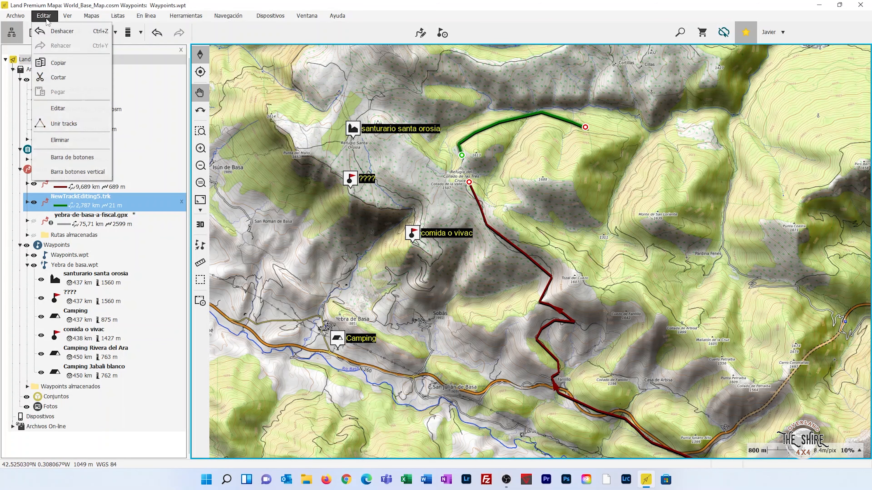
pyautogui.click(48, 124)
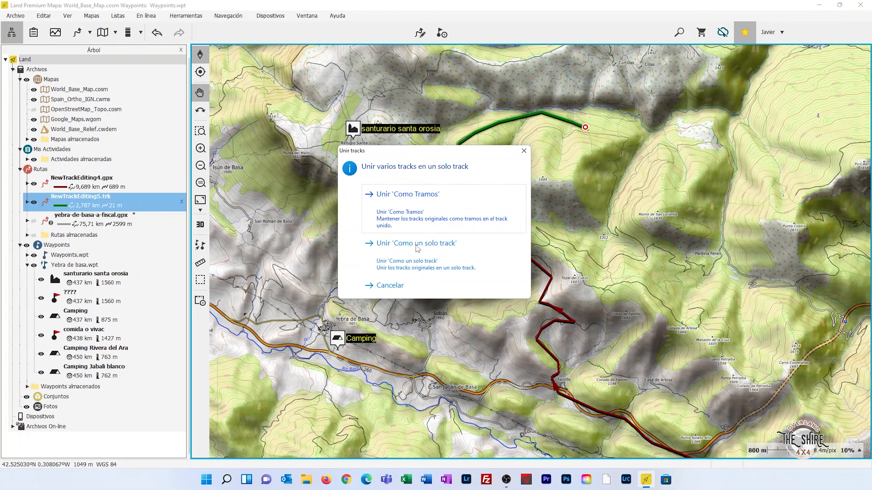
pyautogui.click(414, 250)
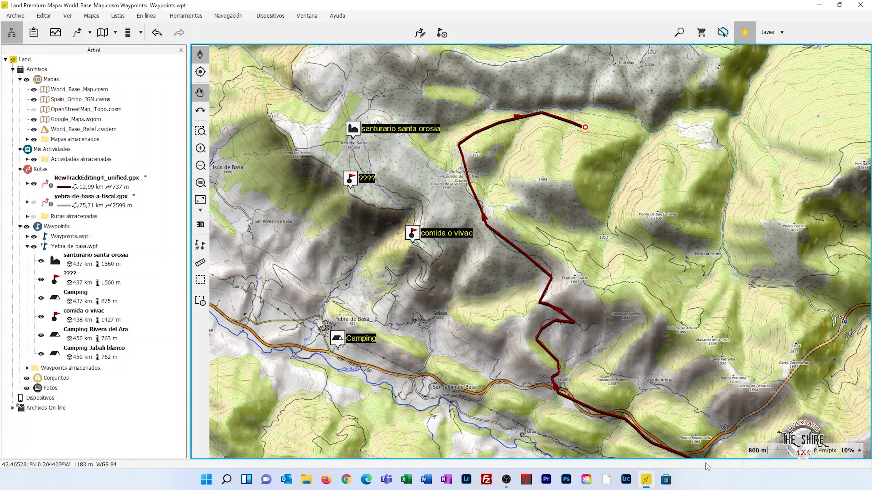
# Step: Examine the unified track where its two parts meet, near Monte San Cristóbal, and its full course
pyautogui.scroll(5, 563, 243)
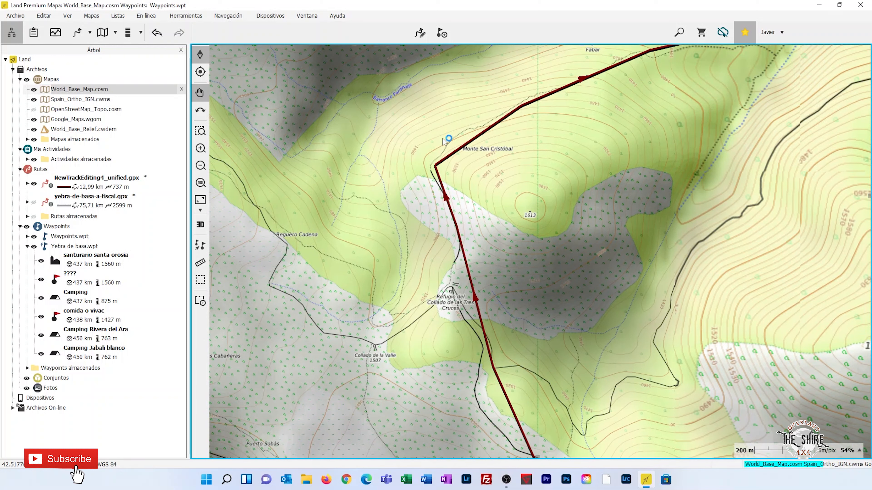
pyautogui.click(443, 165)
pyautogui.click(445, 168)
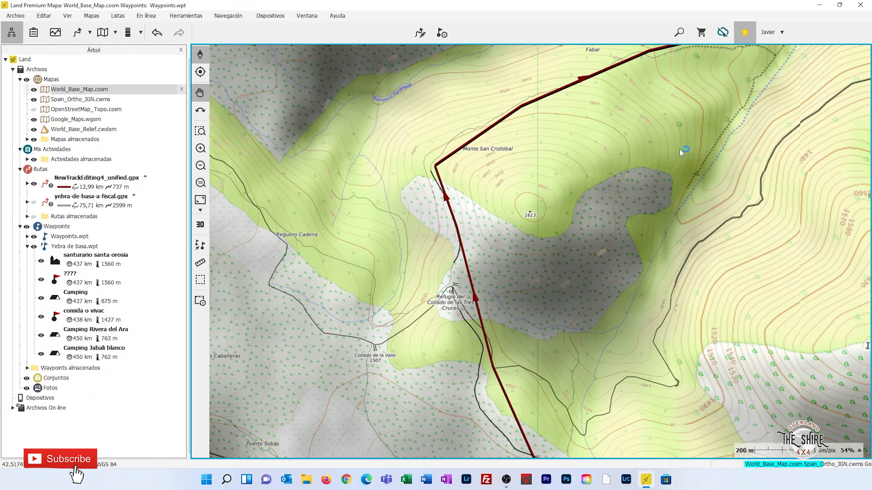
pyautogui.scroll(-5, 640, 213)
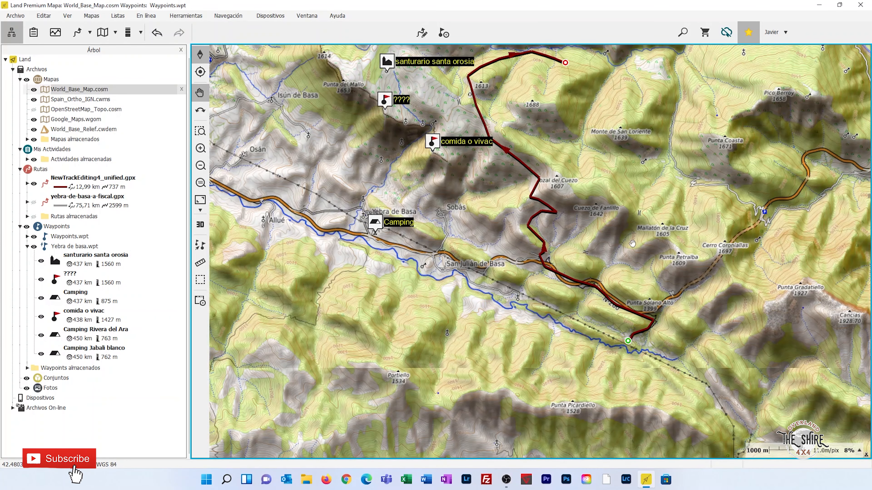
pyautogui.moveTo(624, 199); pyautogui.dragTo(617, 236)
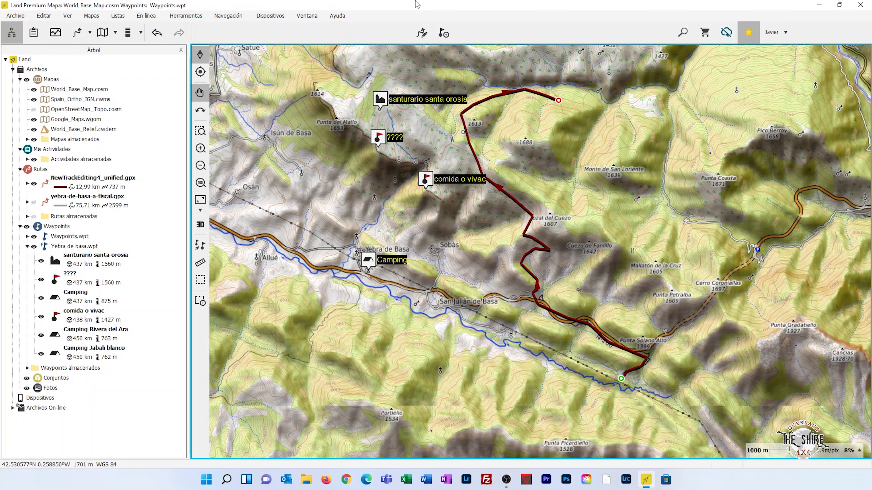
# Step: View the NewTrackEditing4_unified.gpx and yebra-de-basa-a-fiscal.gpx tracks in editing mode to examine their points, and finish editing
pyautogui.click(426, 40)
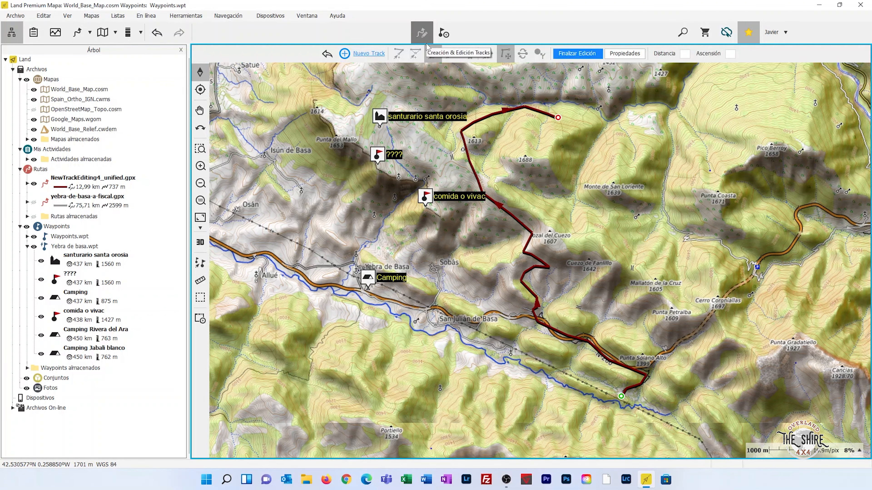
pyautogui.click(475, 177)
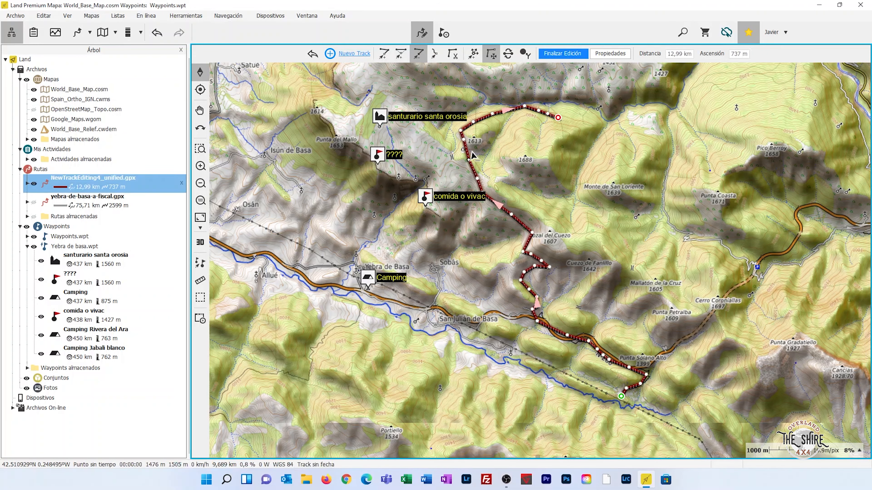
pyautogui.click(510, 59)
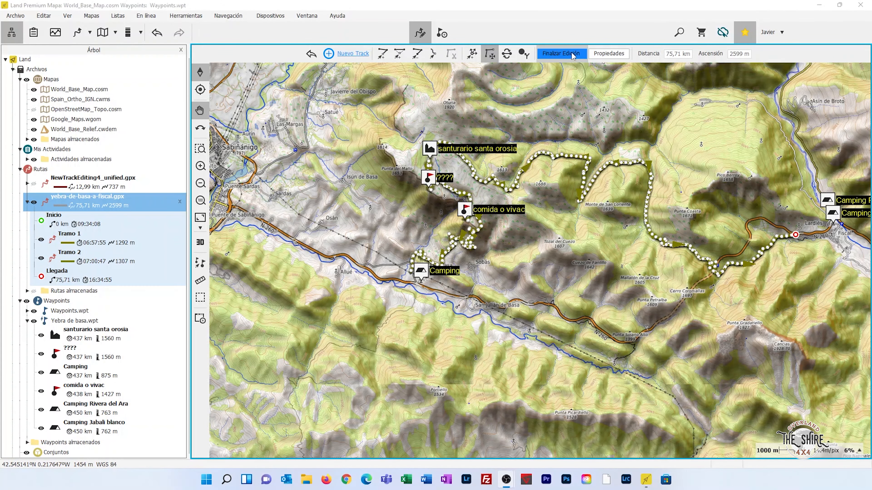
pyautogui.click(573, 54)
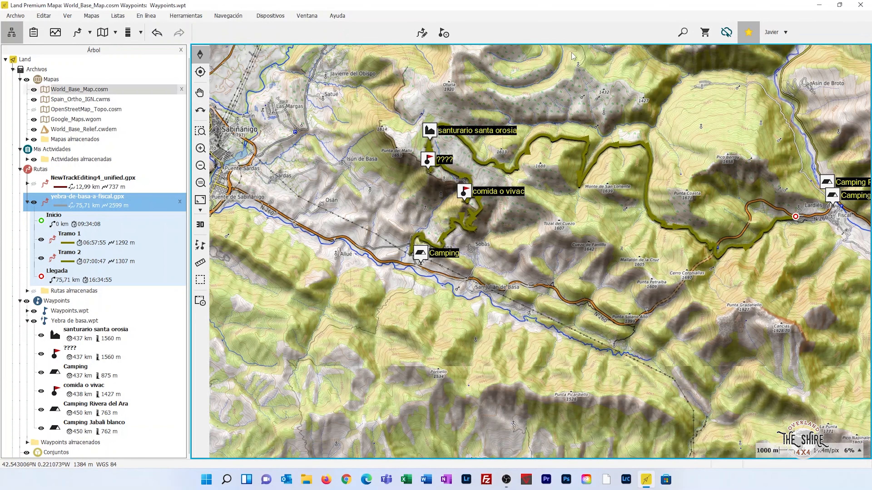